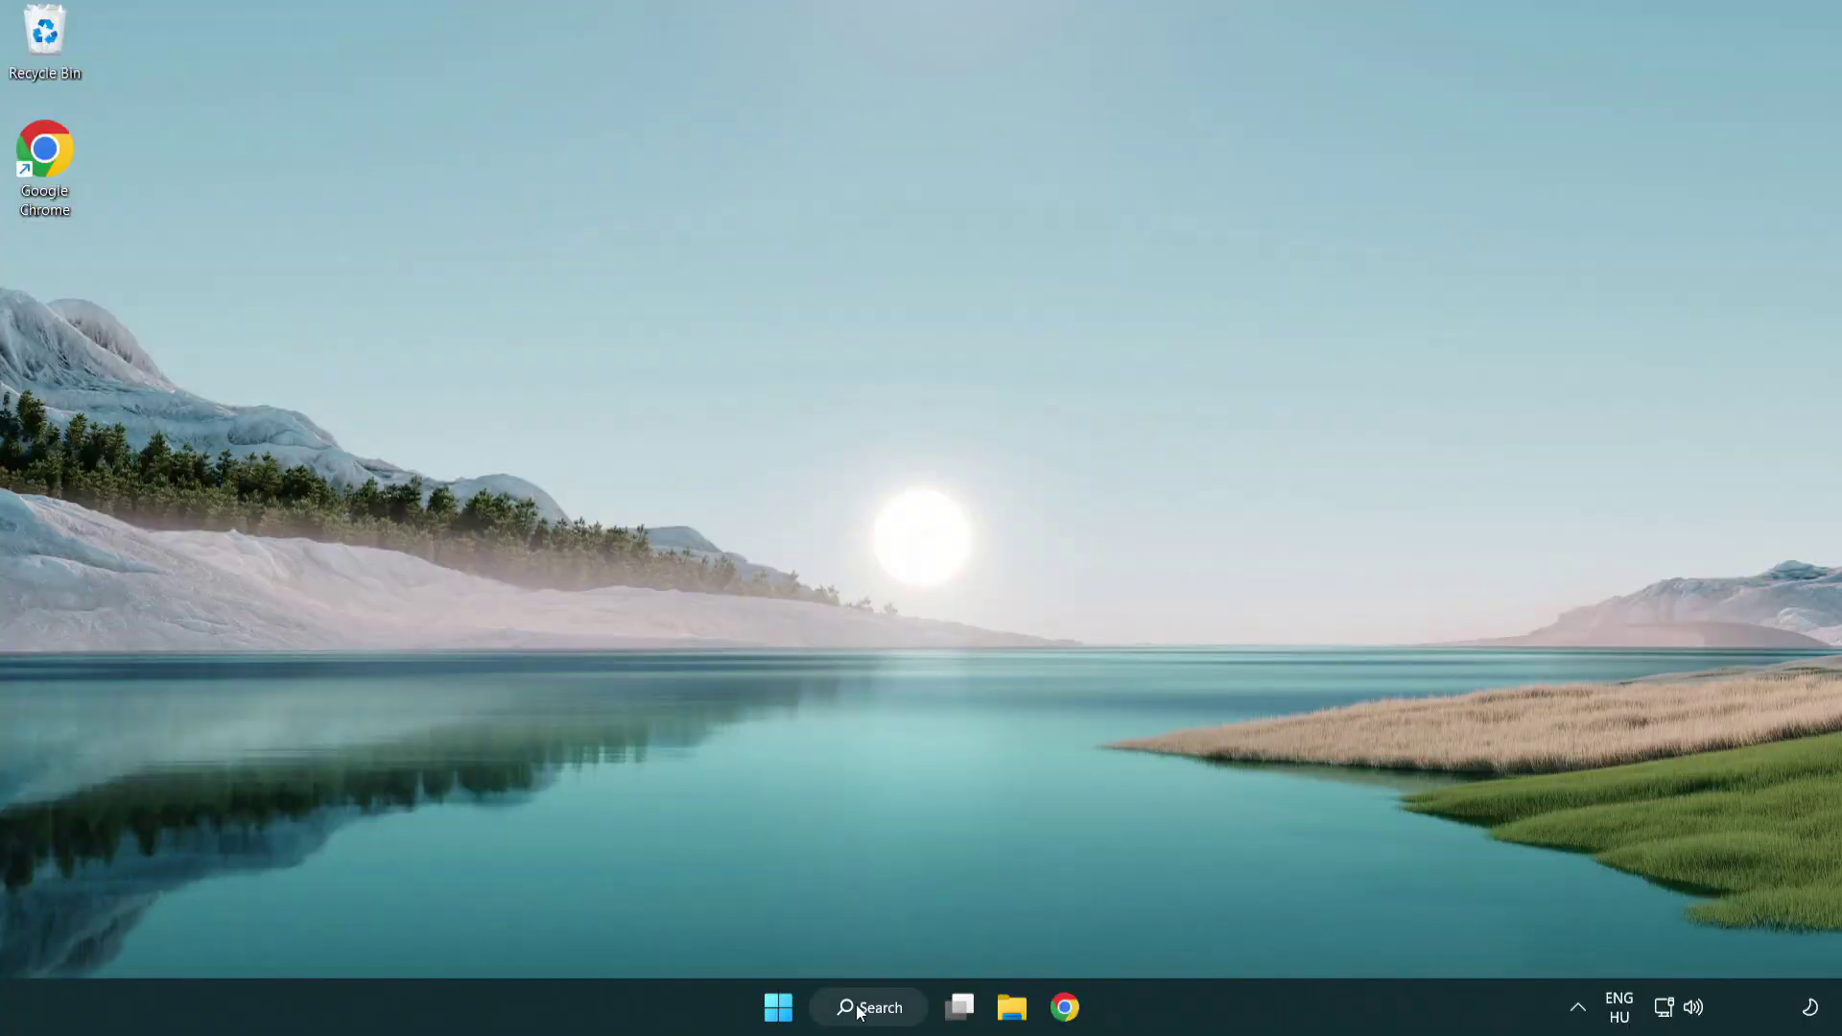
# Step: Open Windows Search from the taskbar to look up Device Manager
pyautogui.click(876, 1009)
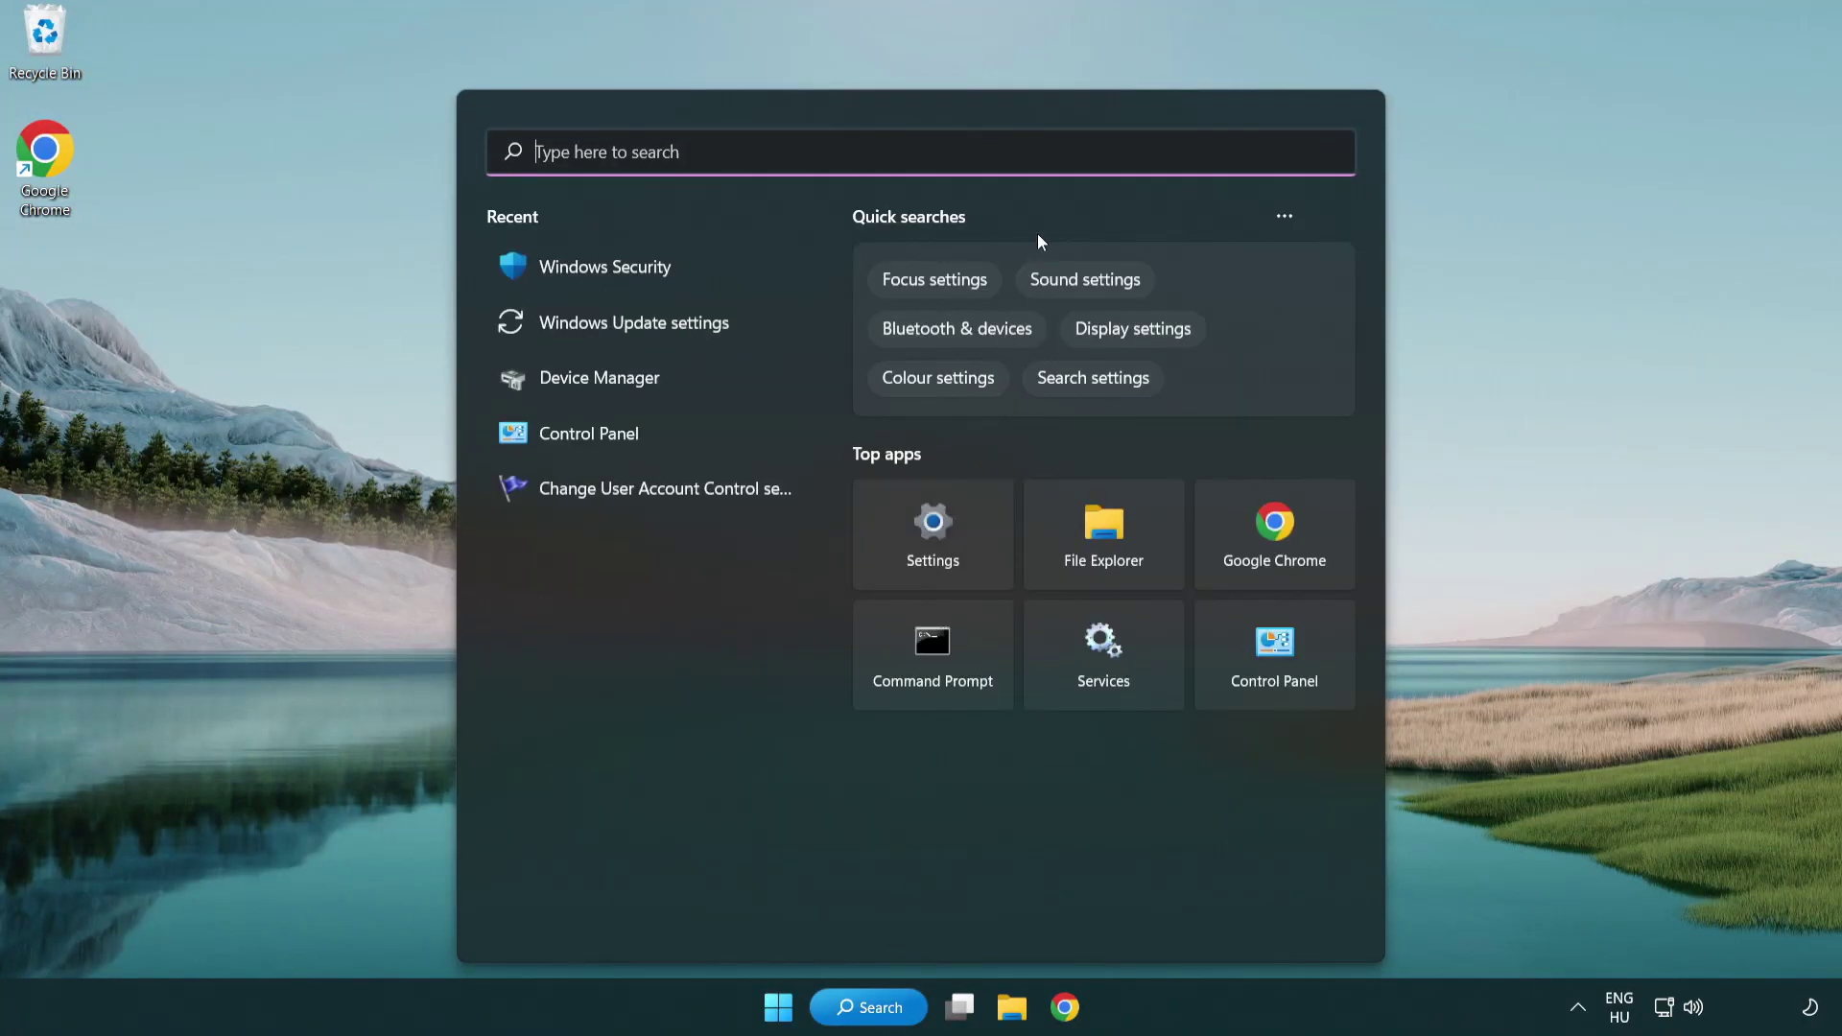
pyautogui.write('dev')
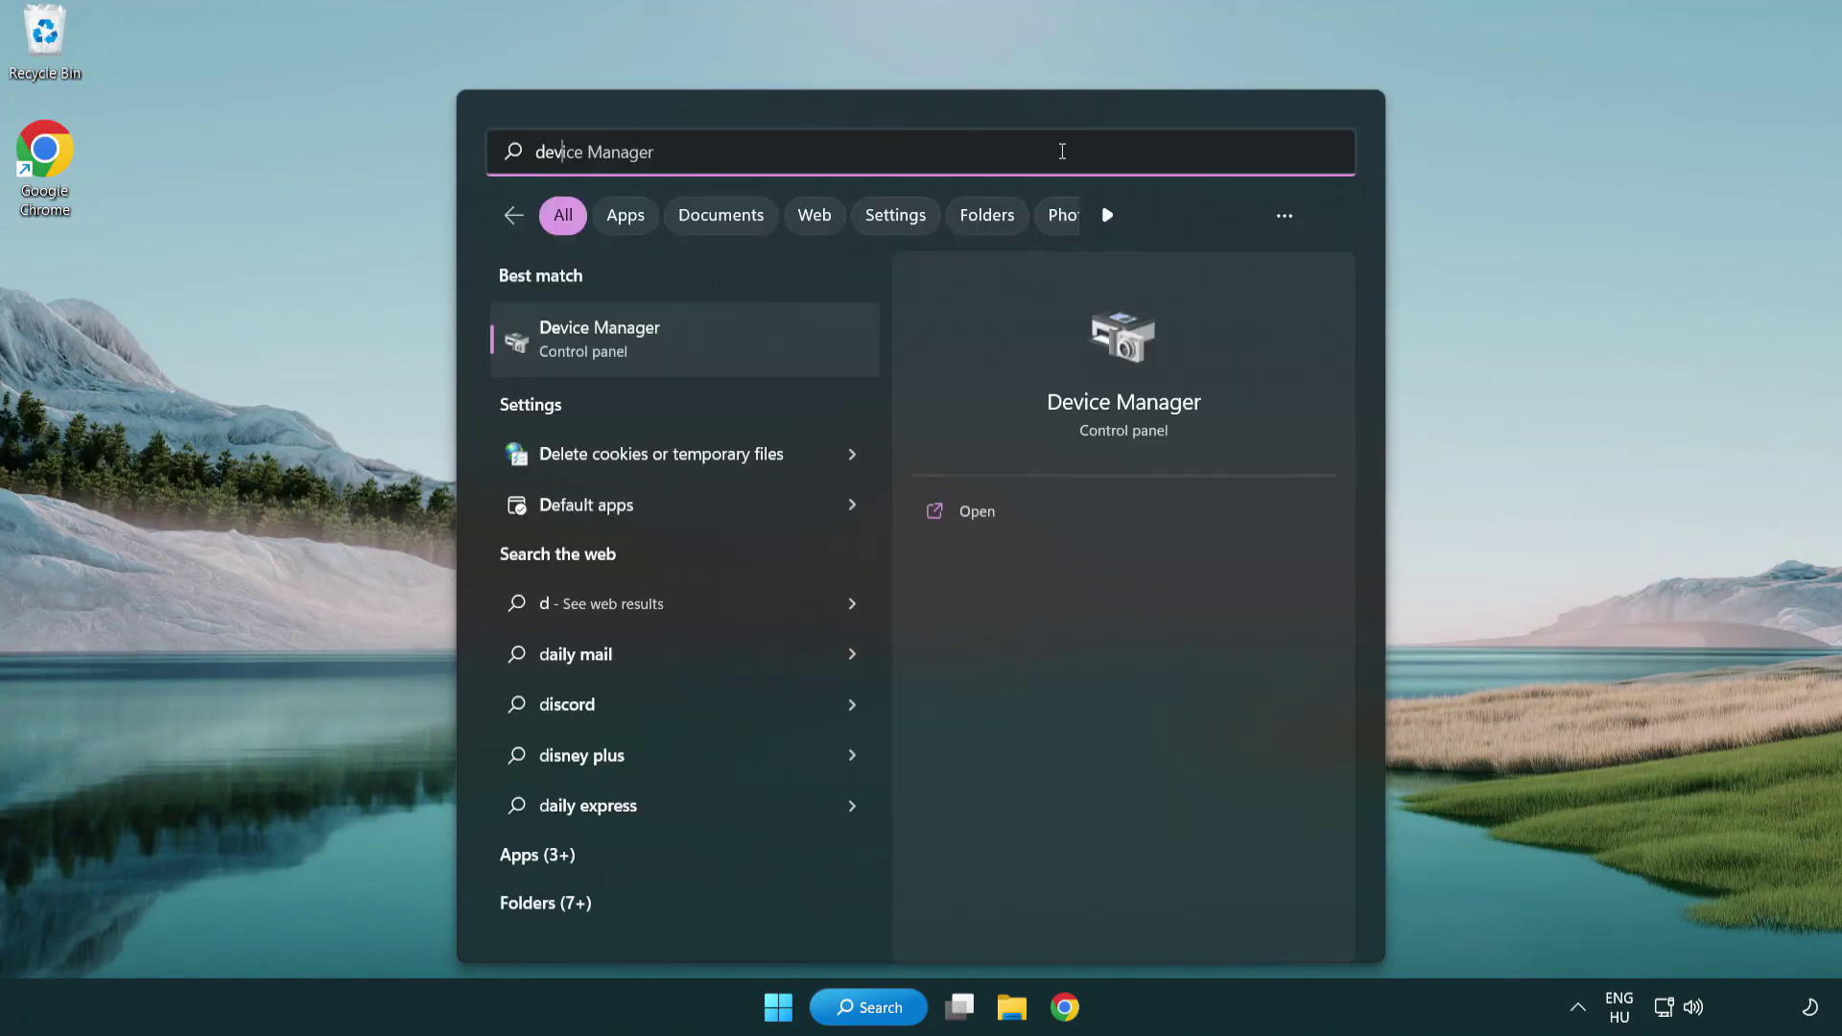
pyautogui.write('ice manag')
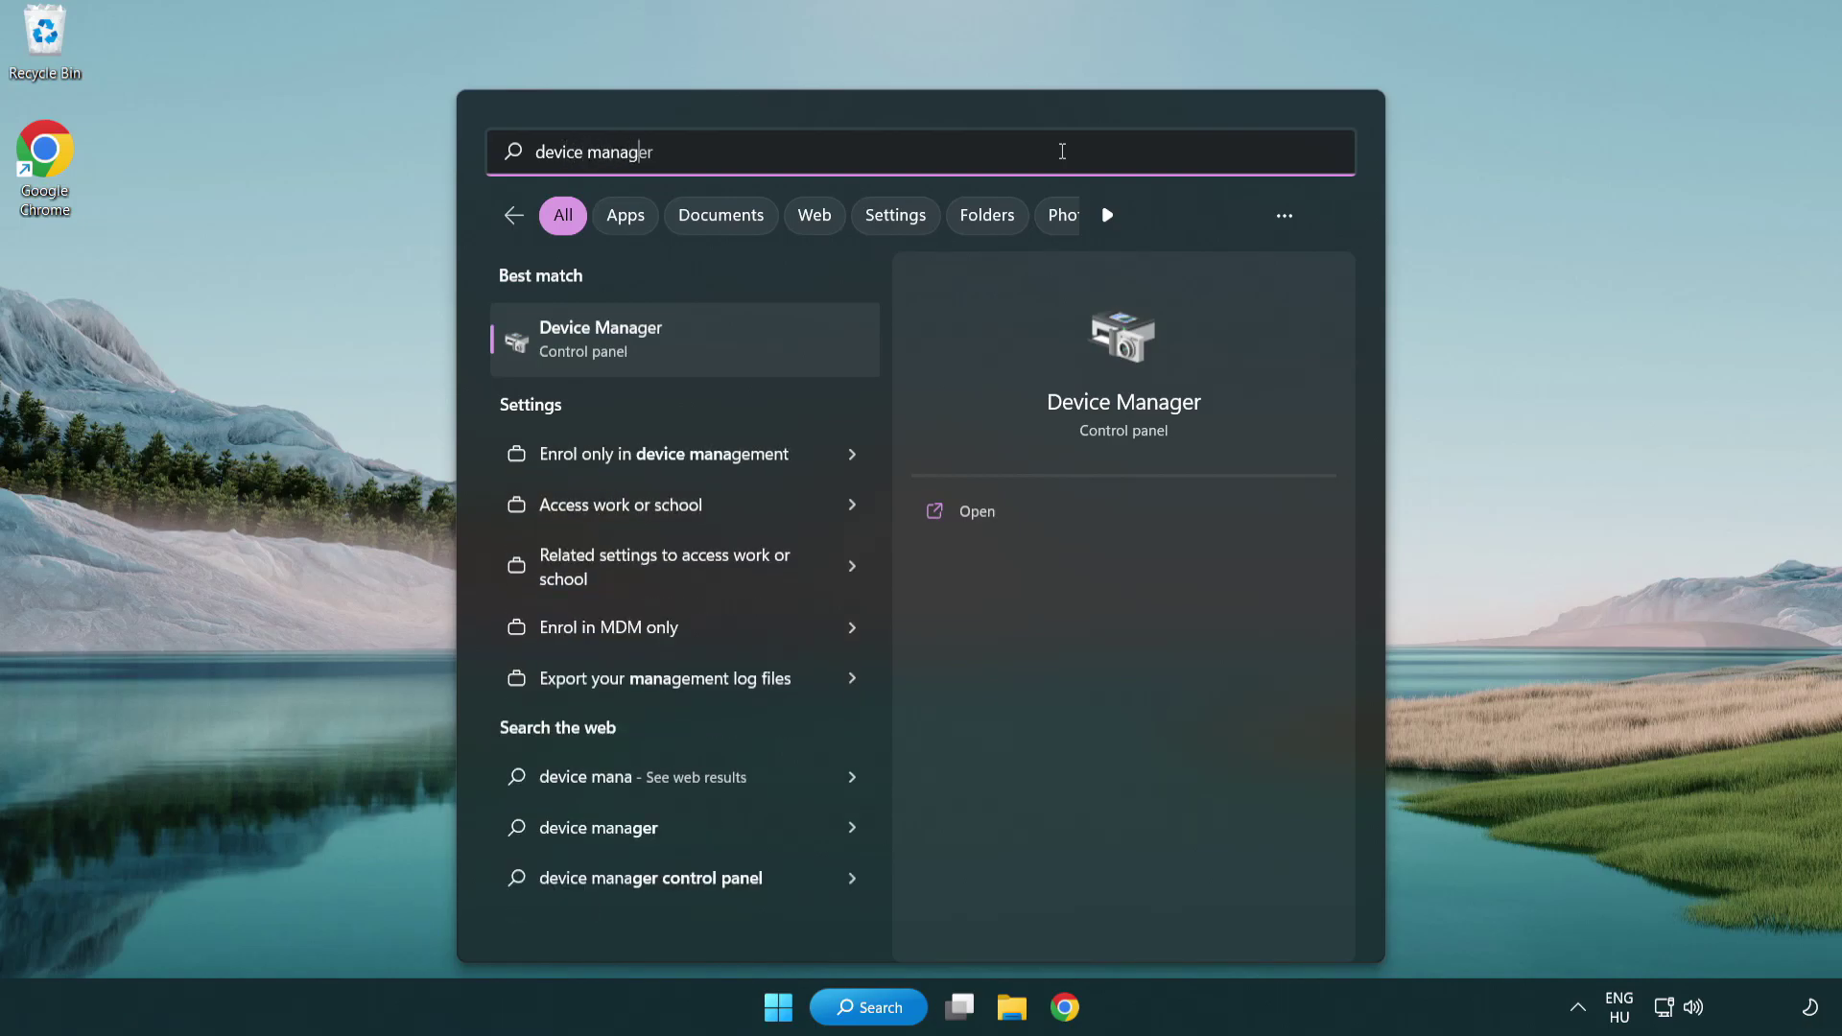
pyautogui.write('er')
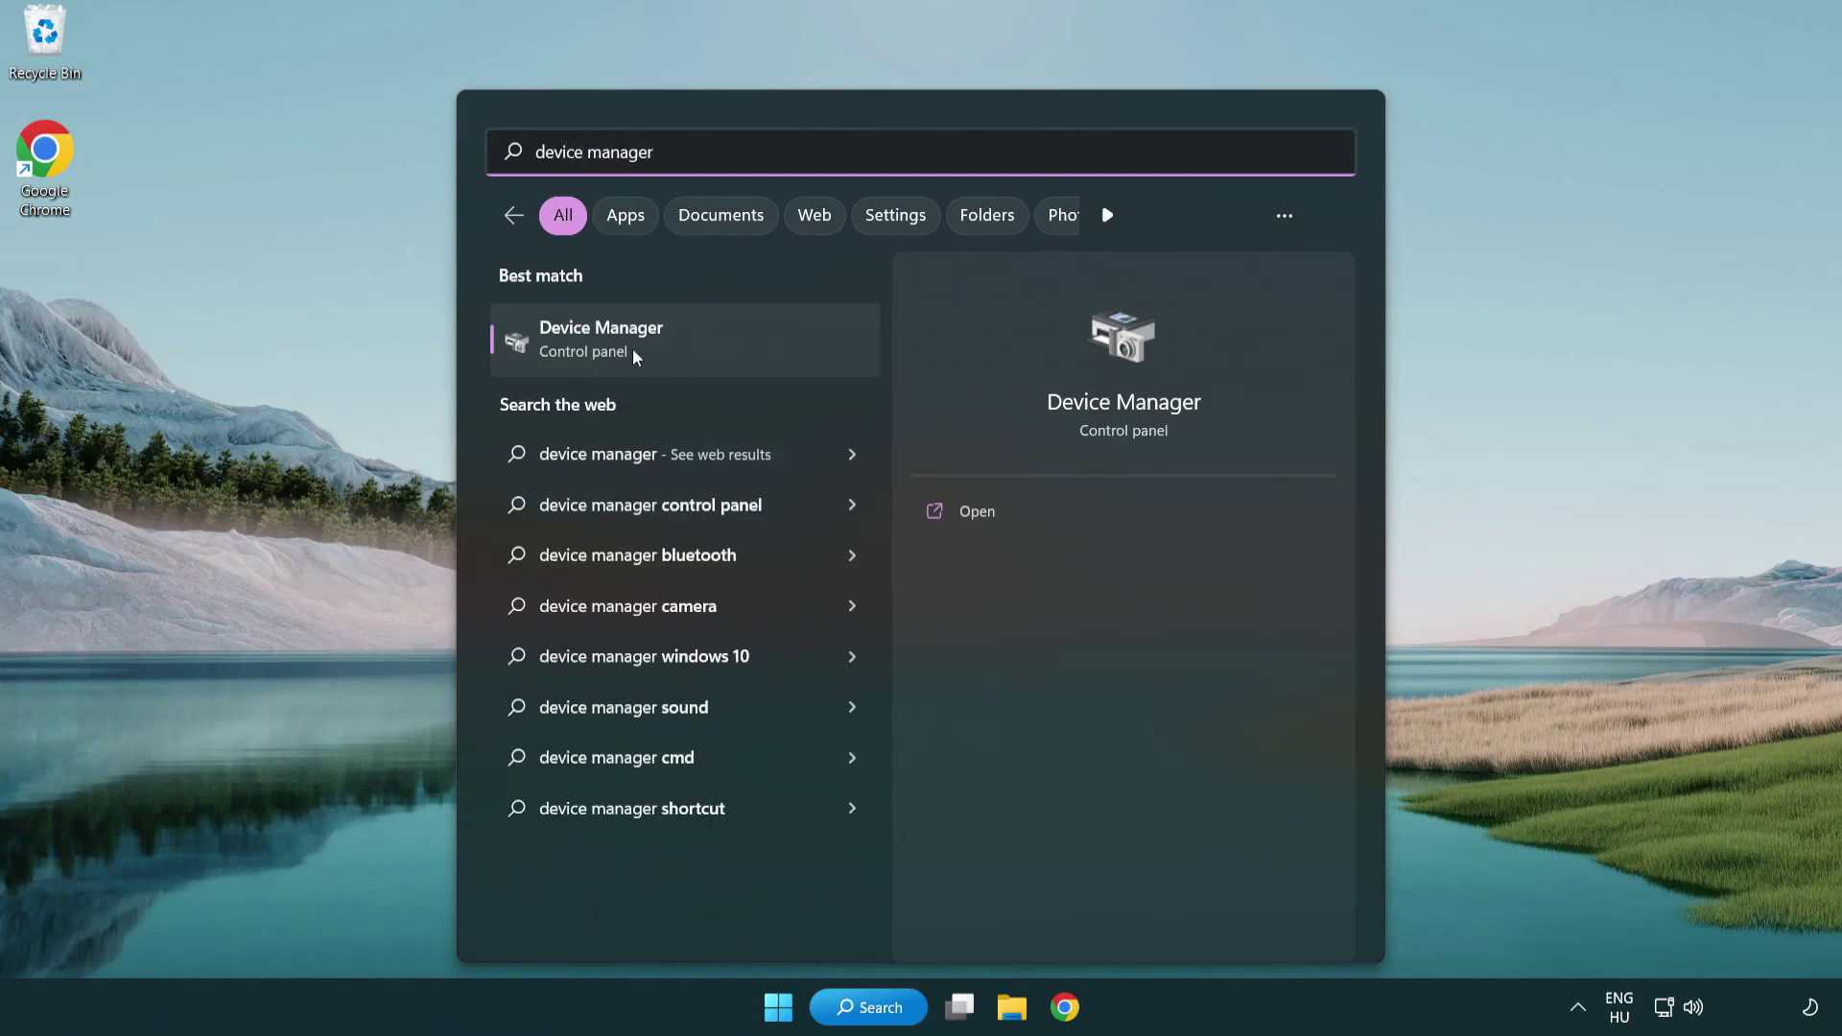
# Step: Open Device Manager, expand Display adapters and bring up the VMware SVGA 3D adapter's menu
pyautogui.click(736, 348)
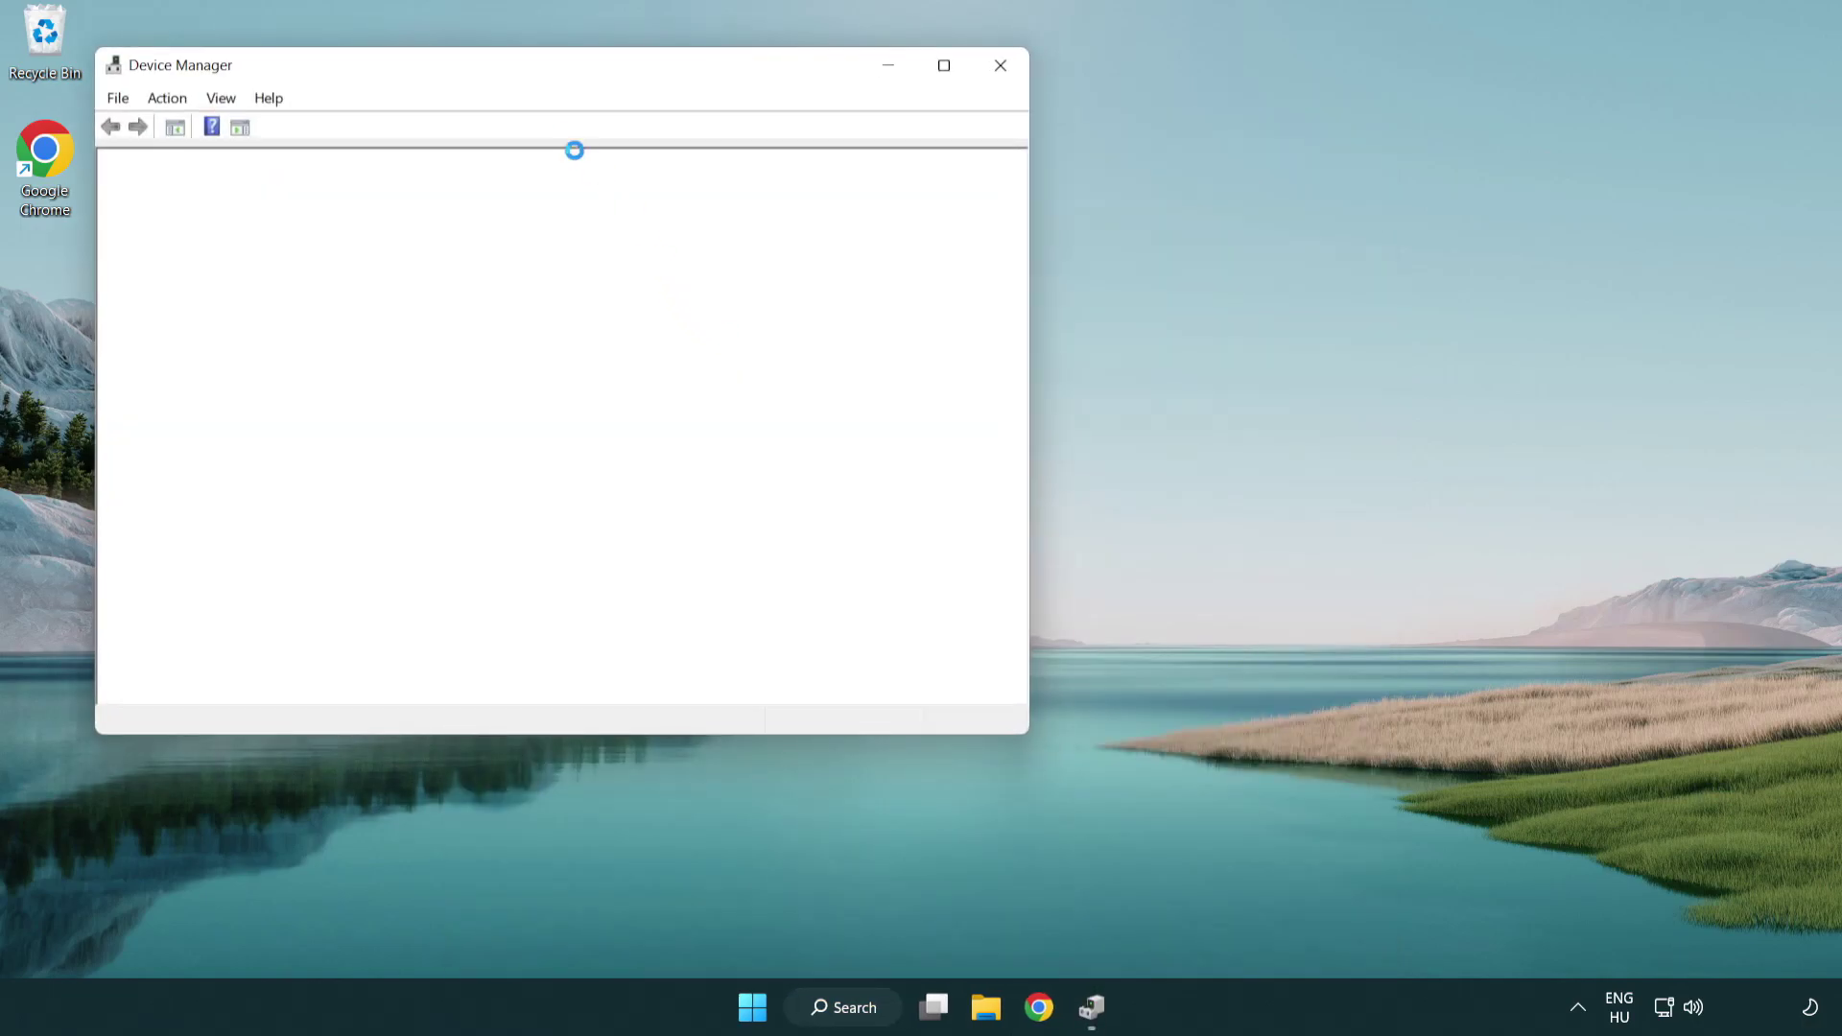
pyautogui.moveTo(499, 72); pyautogui.dragTo(809, 186)
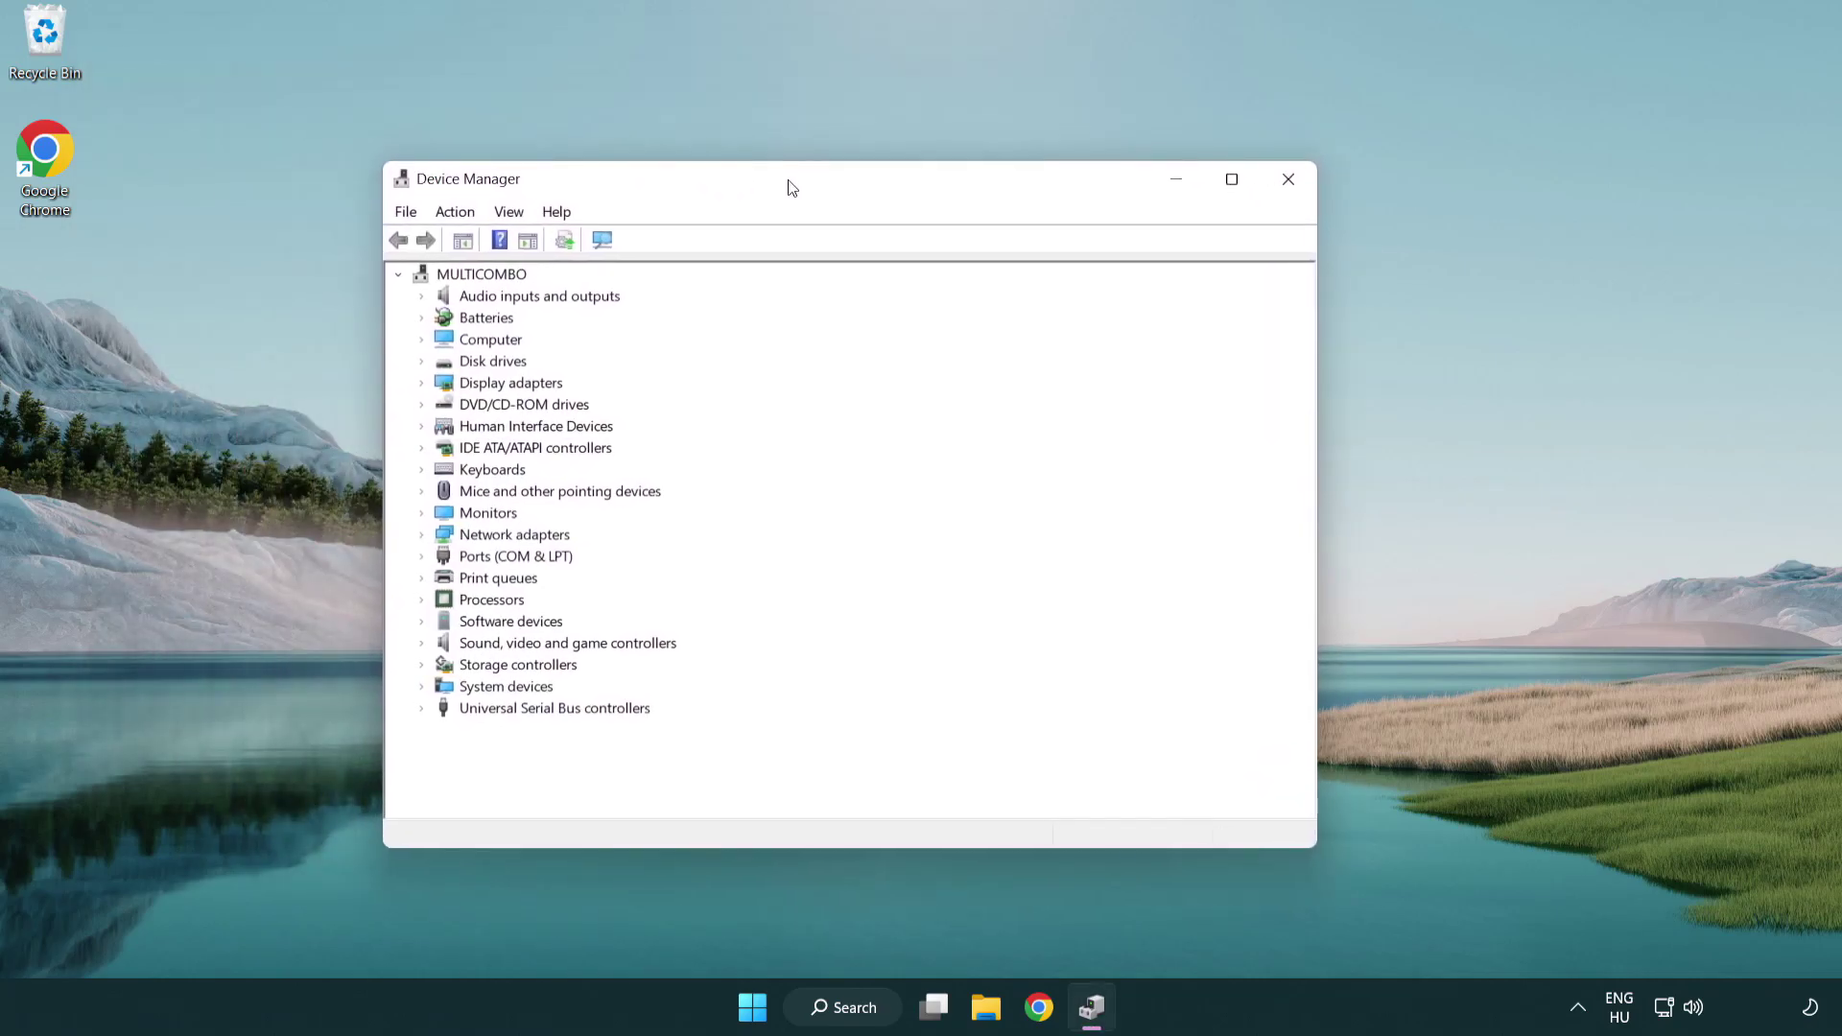
pyautogui.click(513, 385)
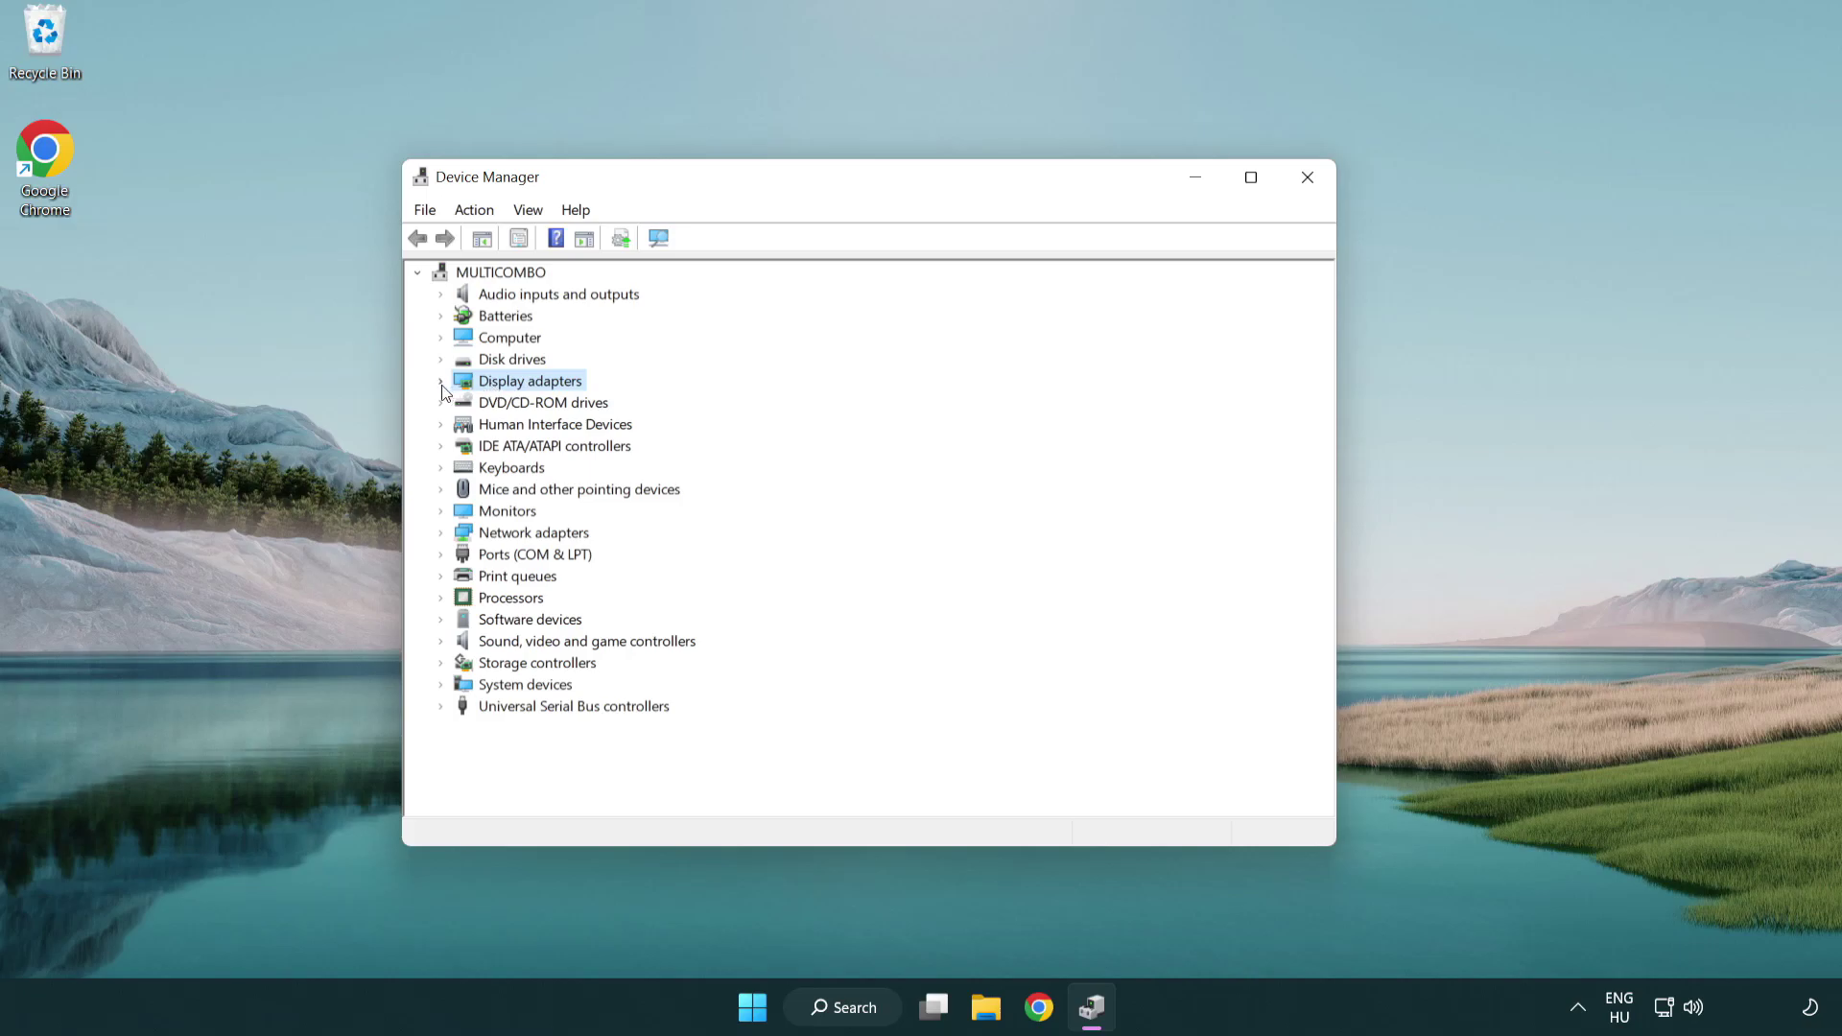
pyautogui.click(442, 382)
pyautogui.click(548, 410)
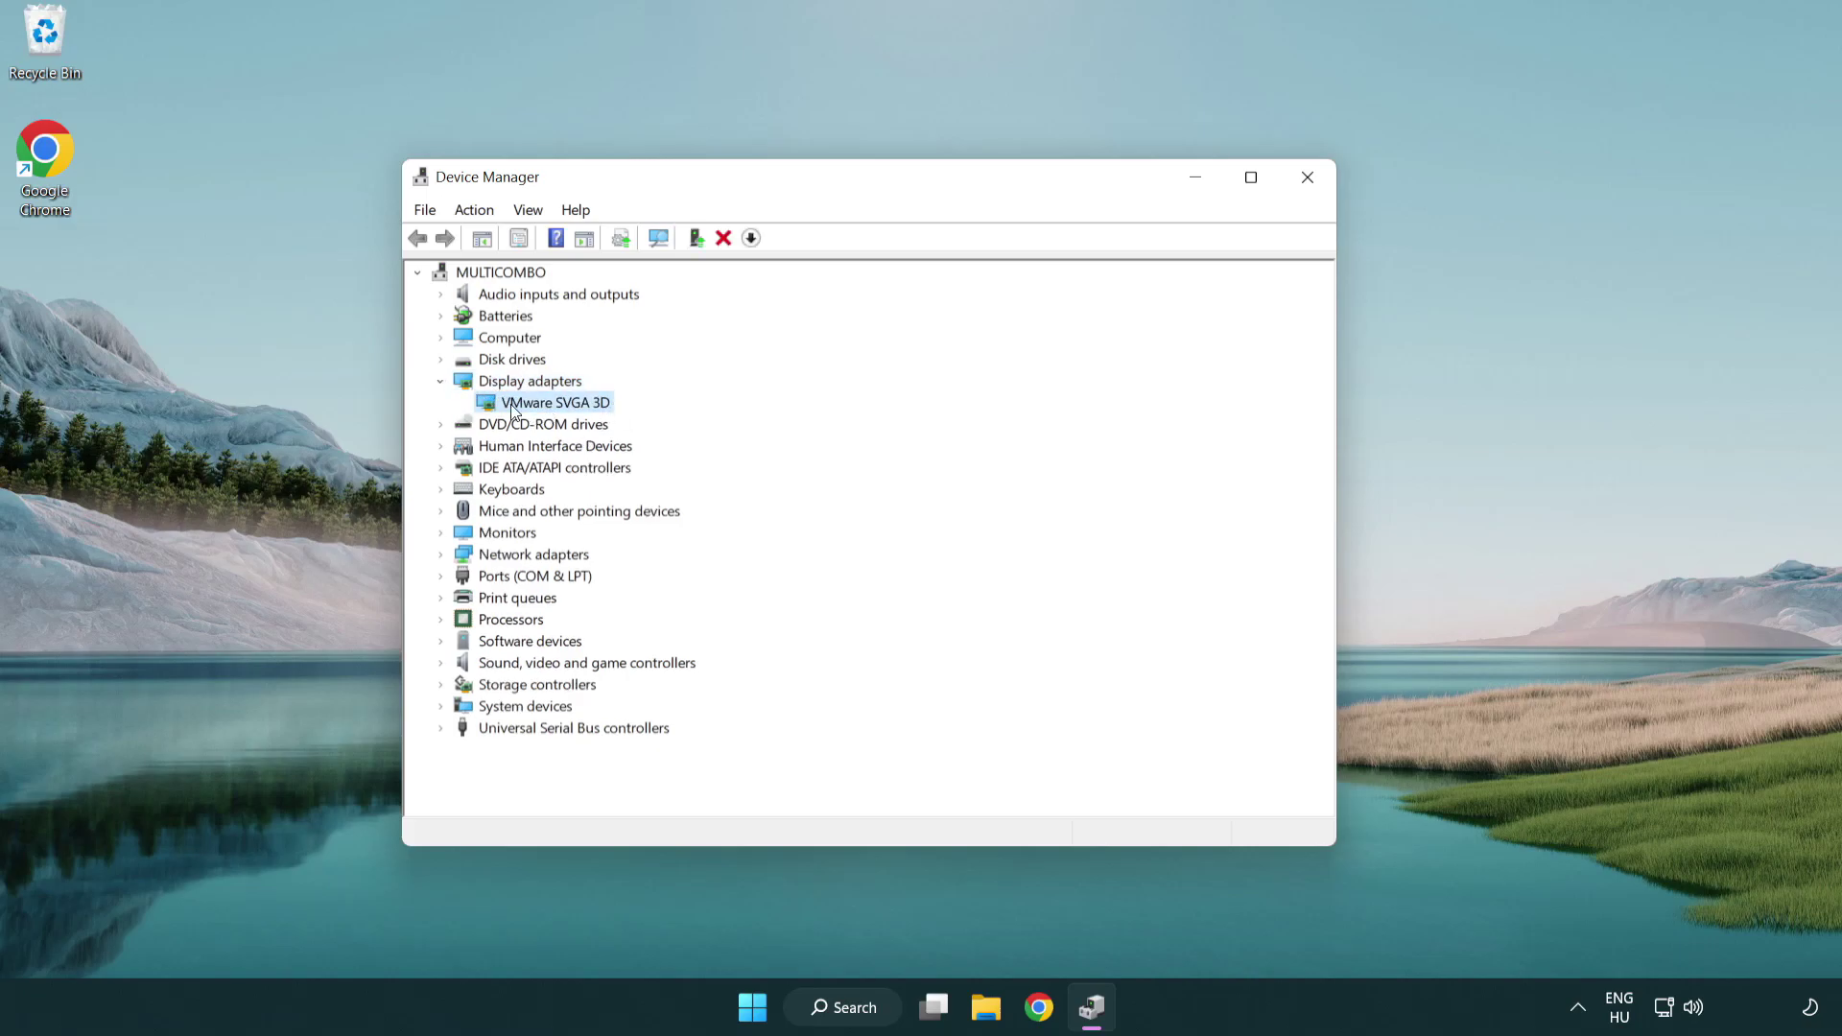
pyautogui.rightClick(547, 406)
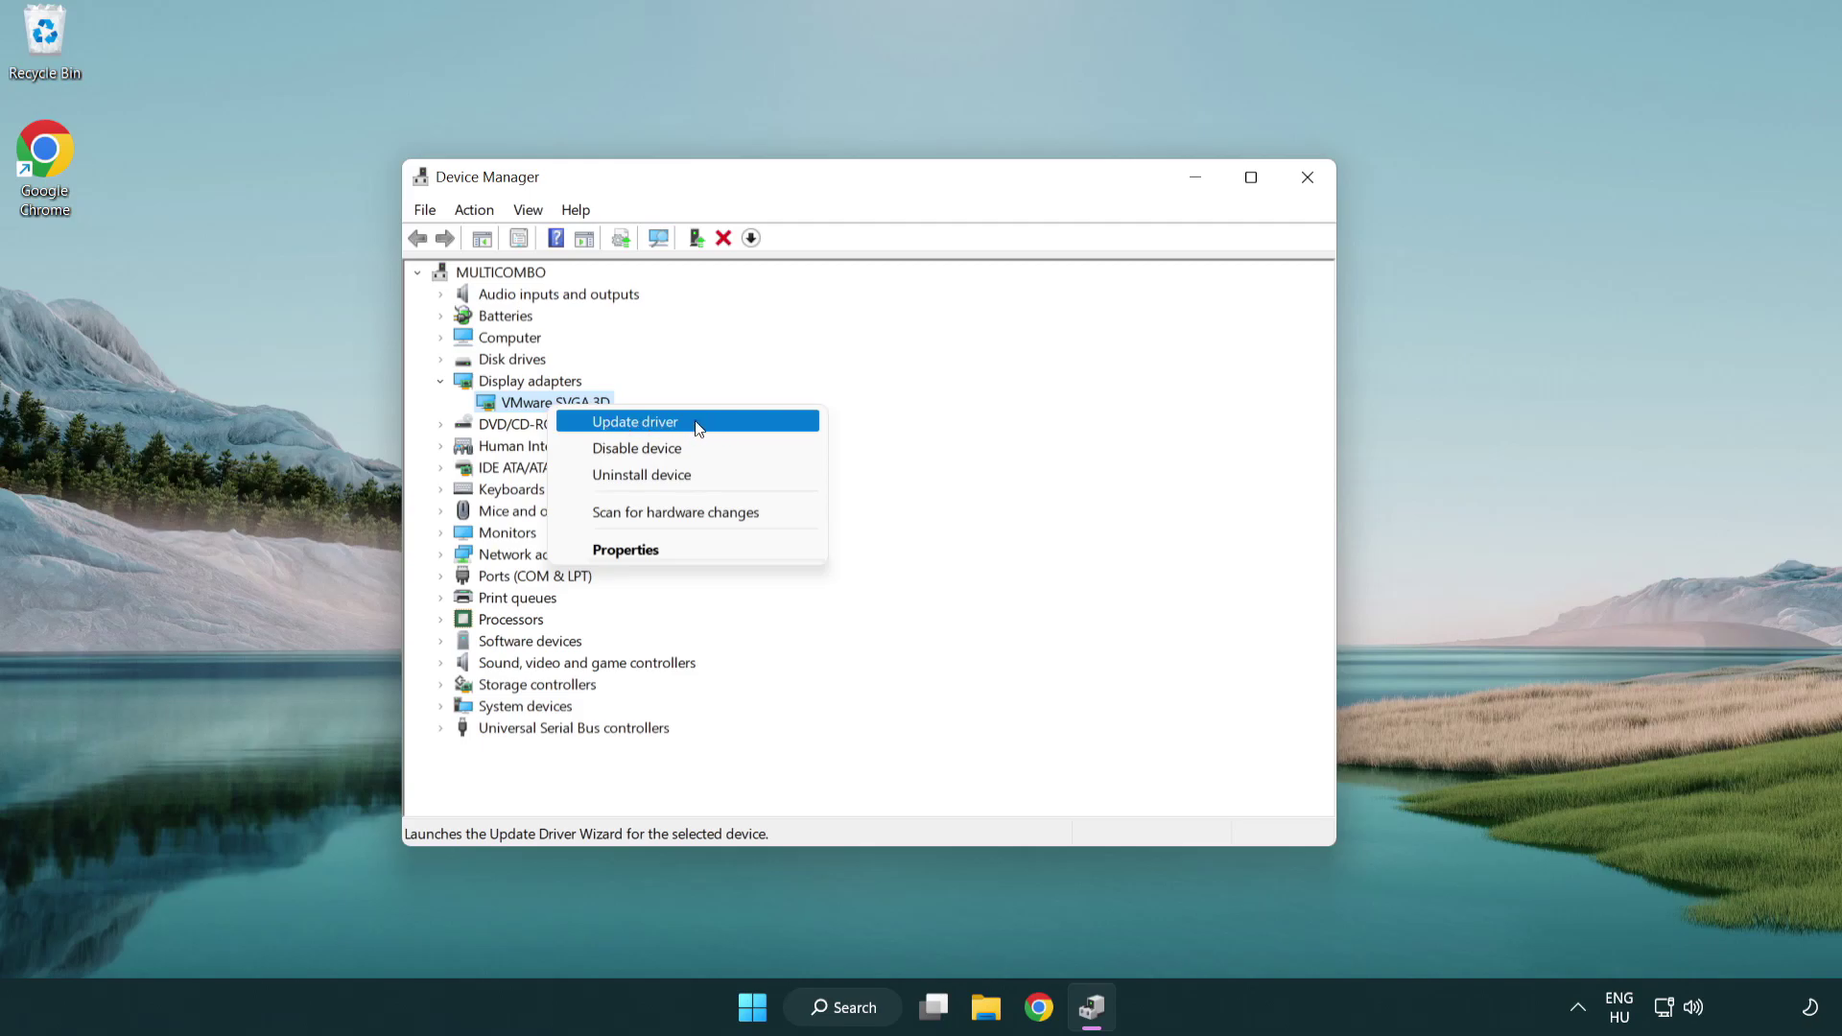
# Step: Search automatically for a VMware SVGA 3D driver, dismiss the already-installed result, and close Device Manager
pyautogui.click(728, 425)
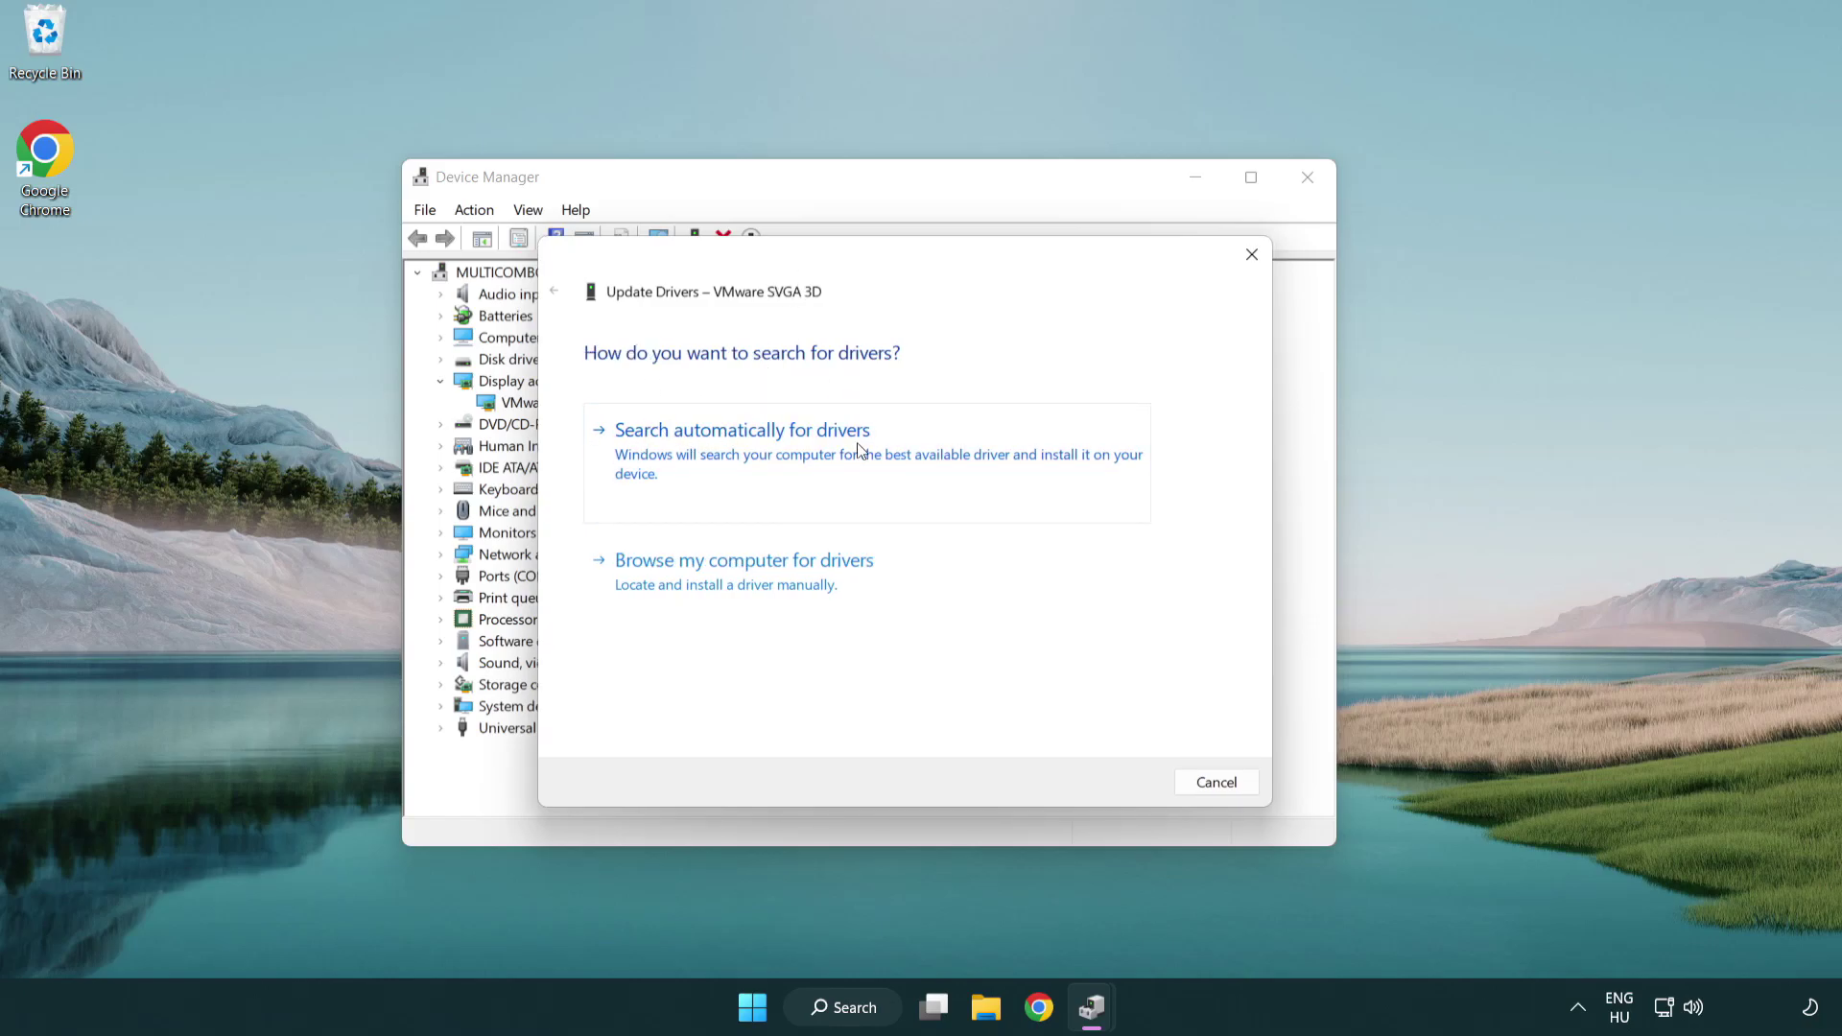
pyautogui.click(810, 448)
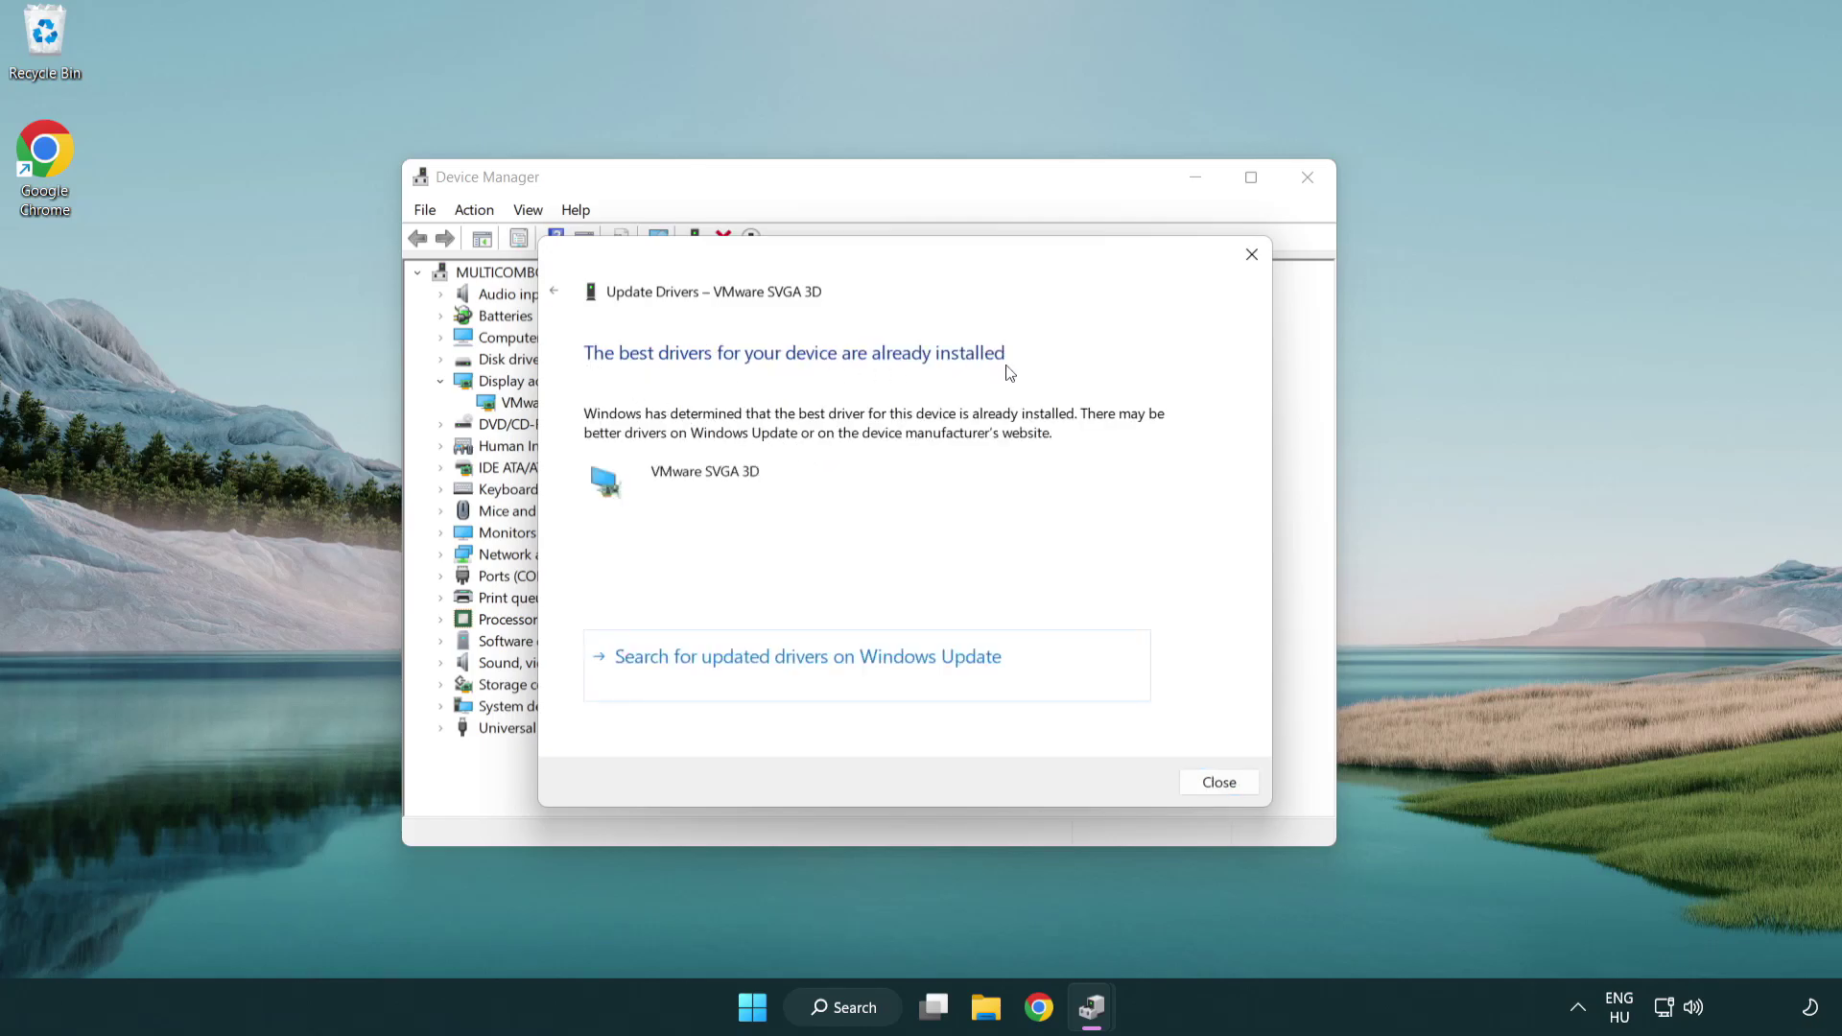
pyautogui.click(1219, 784)
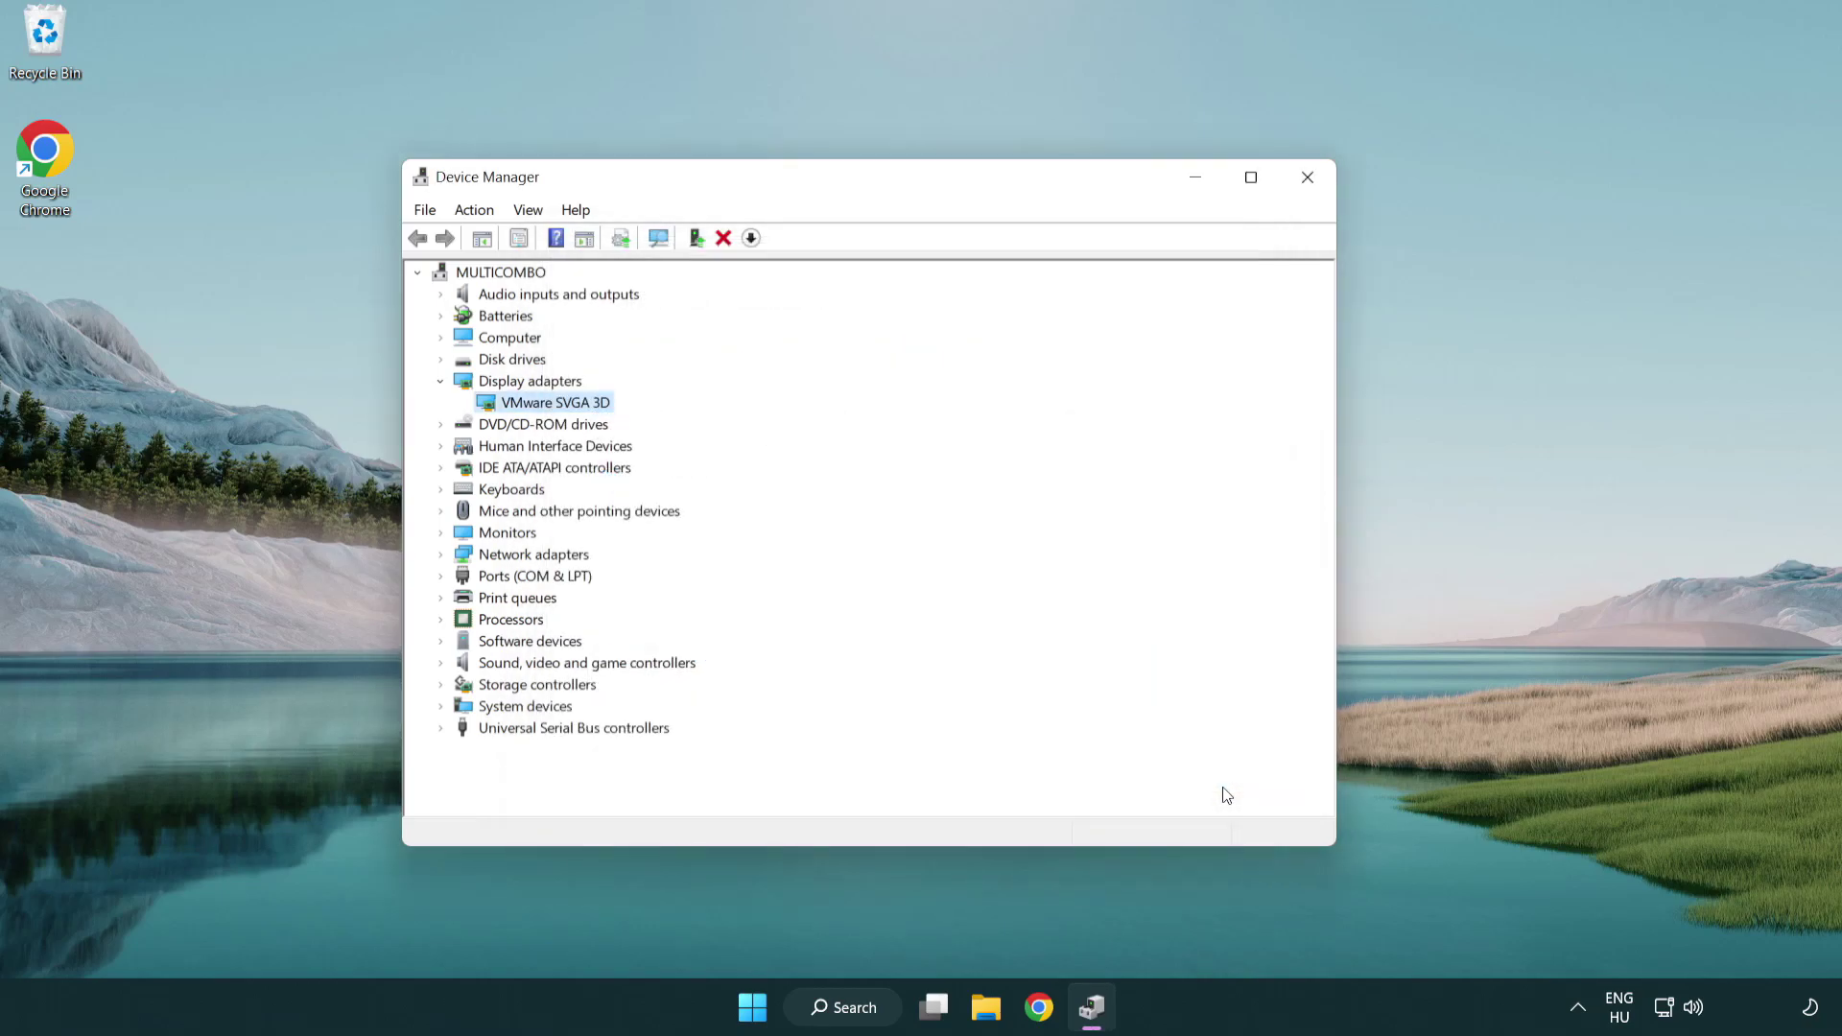
pyautogui.click(1306, 178)
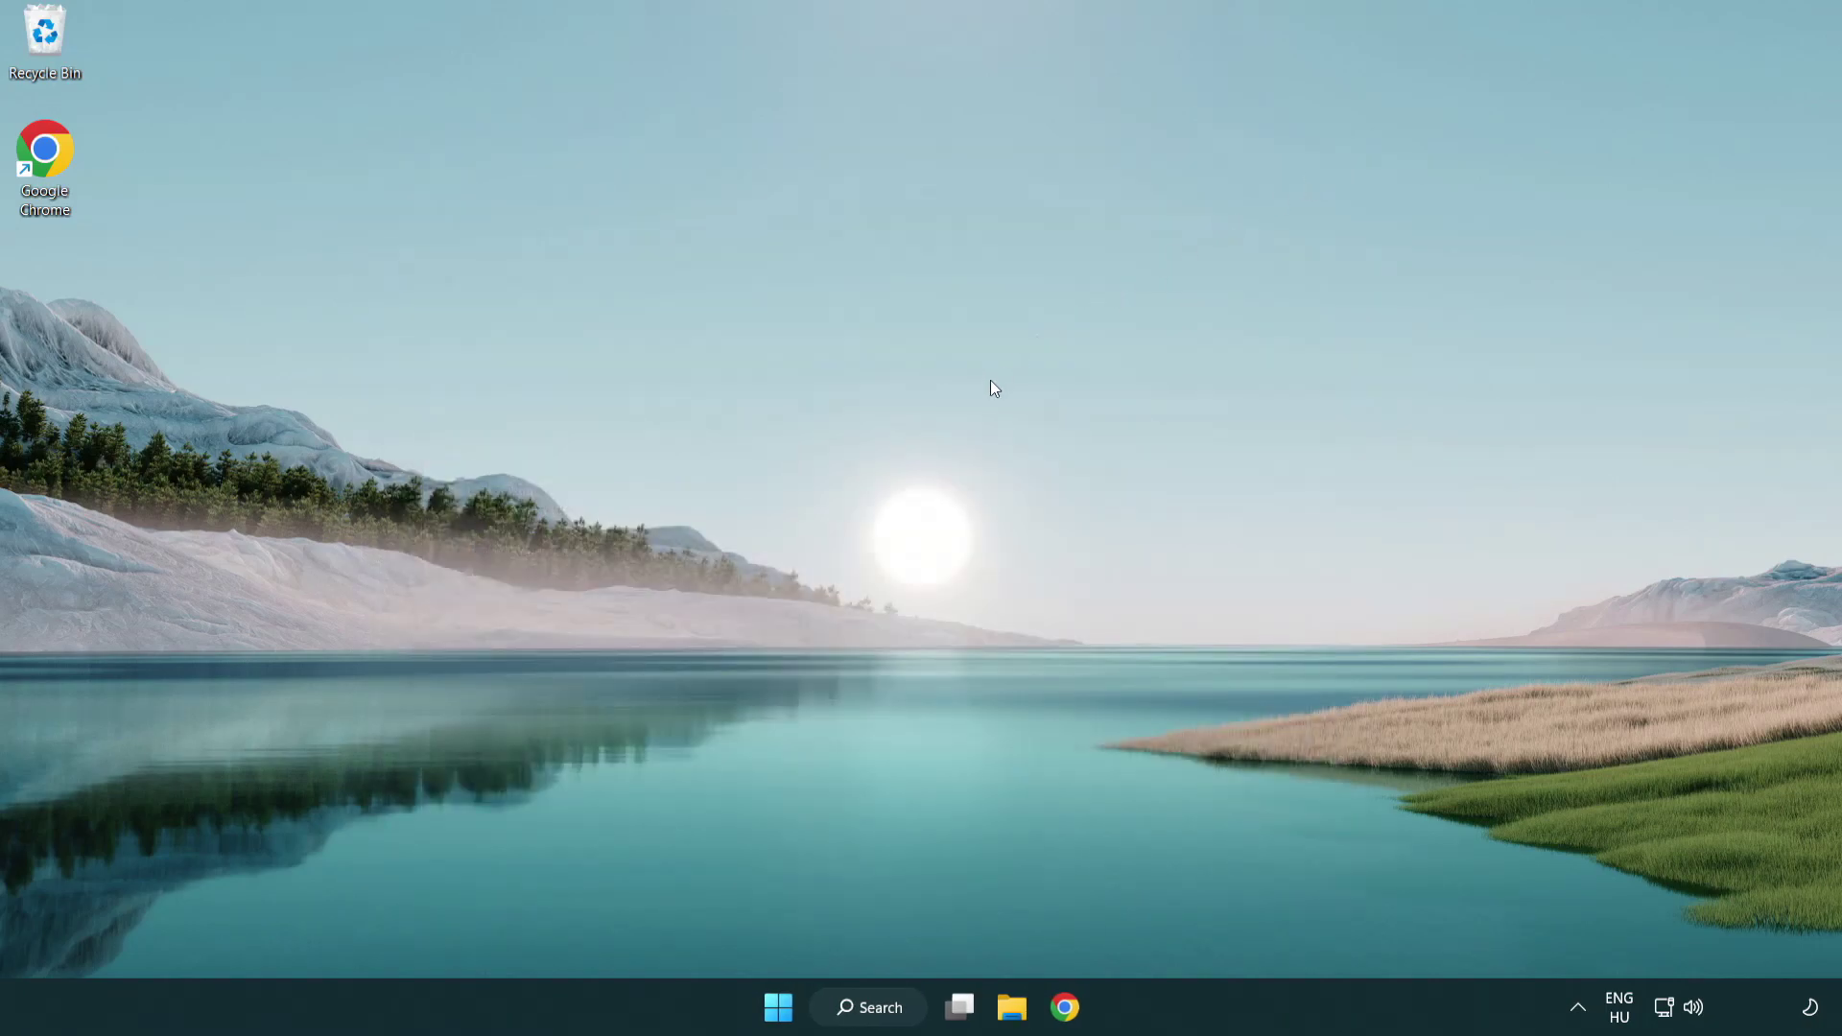
# Step: Open Windows Search from the taskbar to find Windows Update settings
pyautogui.click(881, 1009)
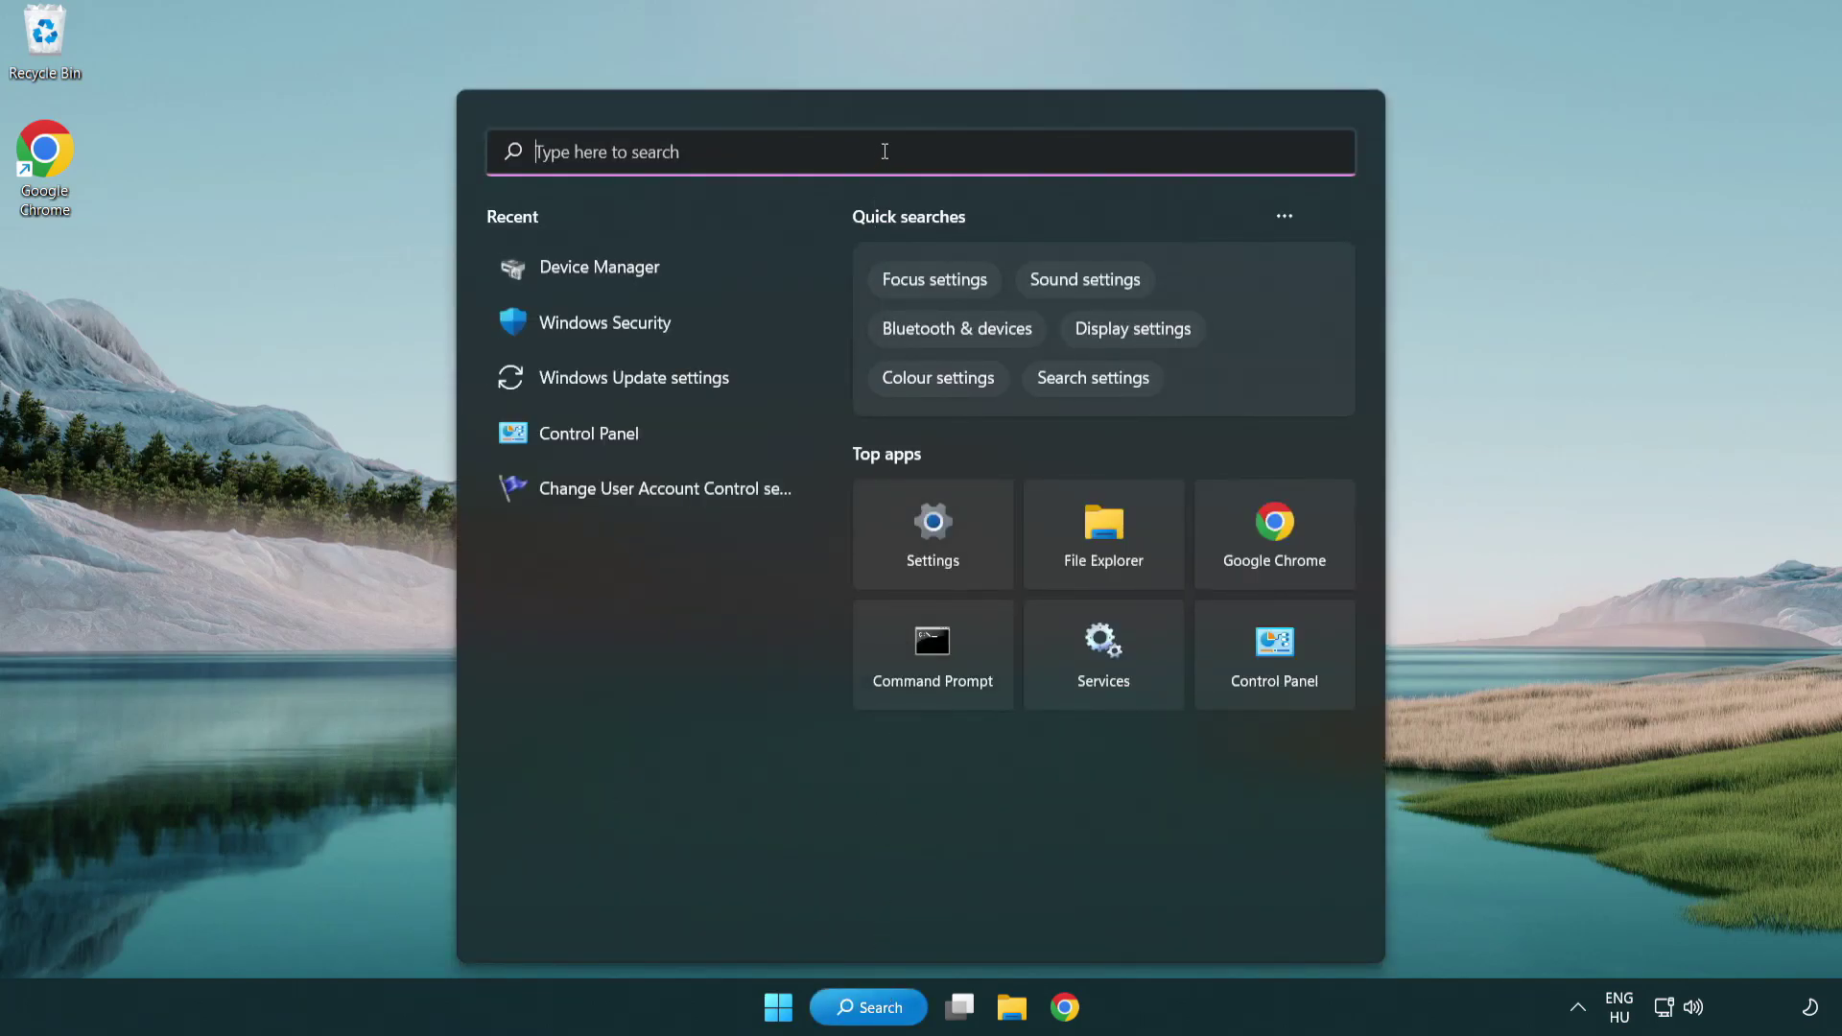
pyautogui.write('upda')
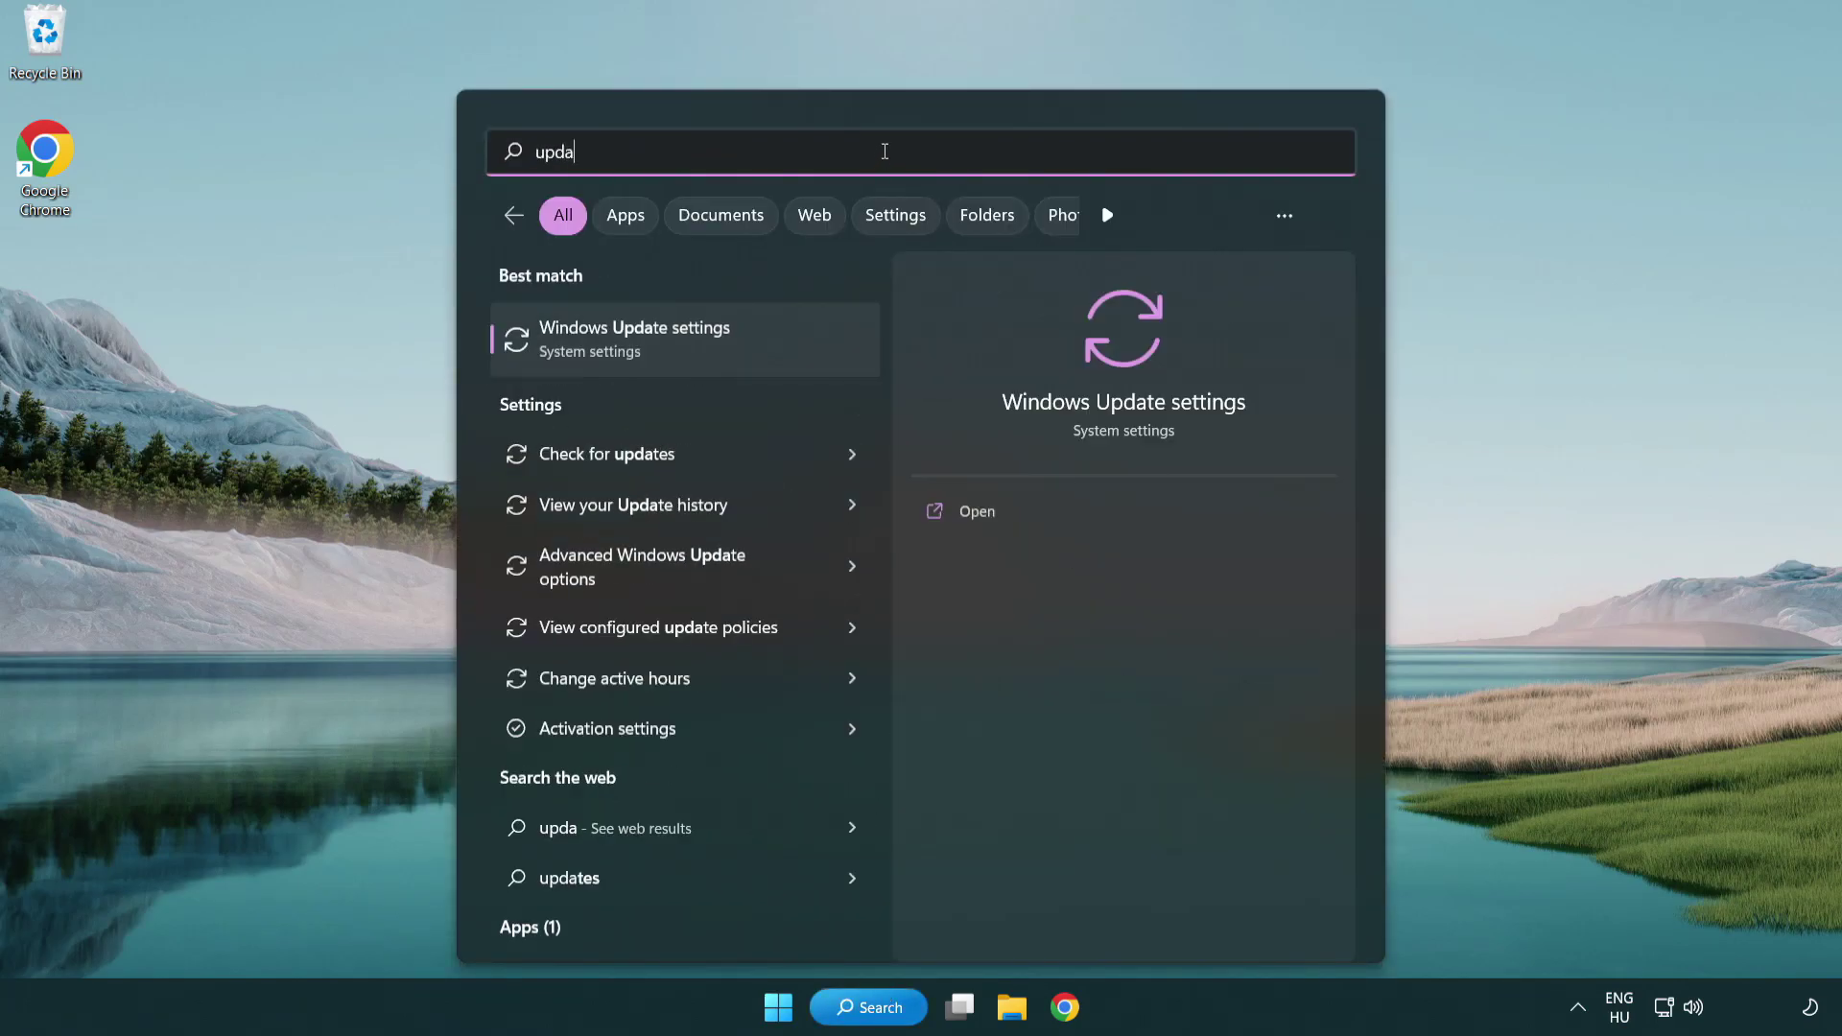
pyautogui.write('te')
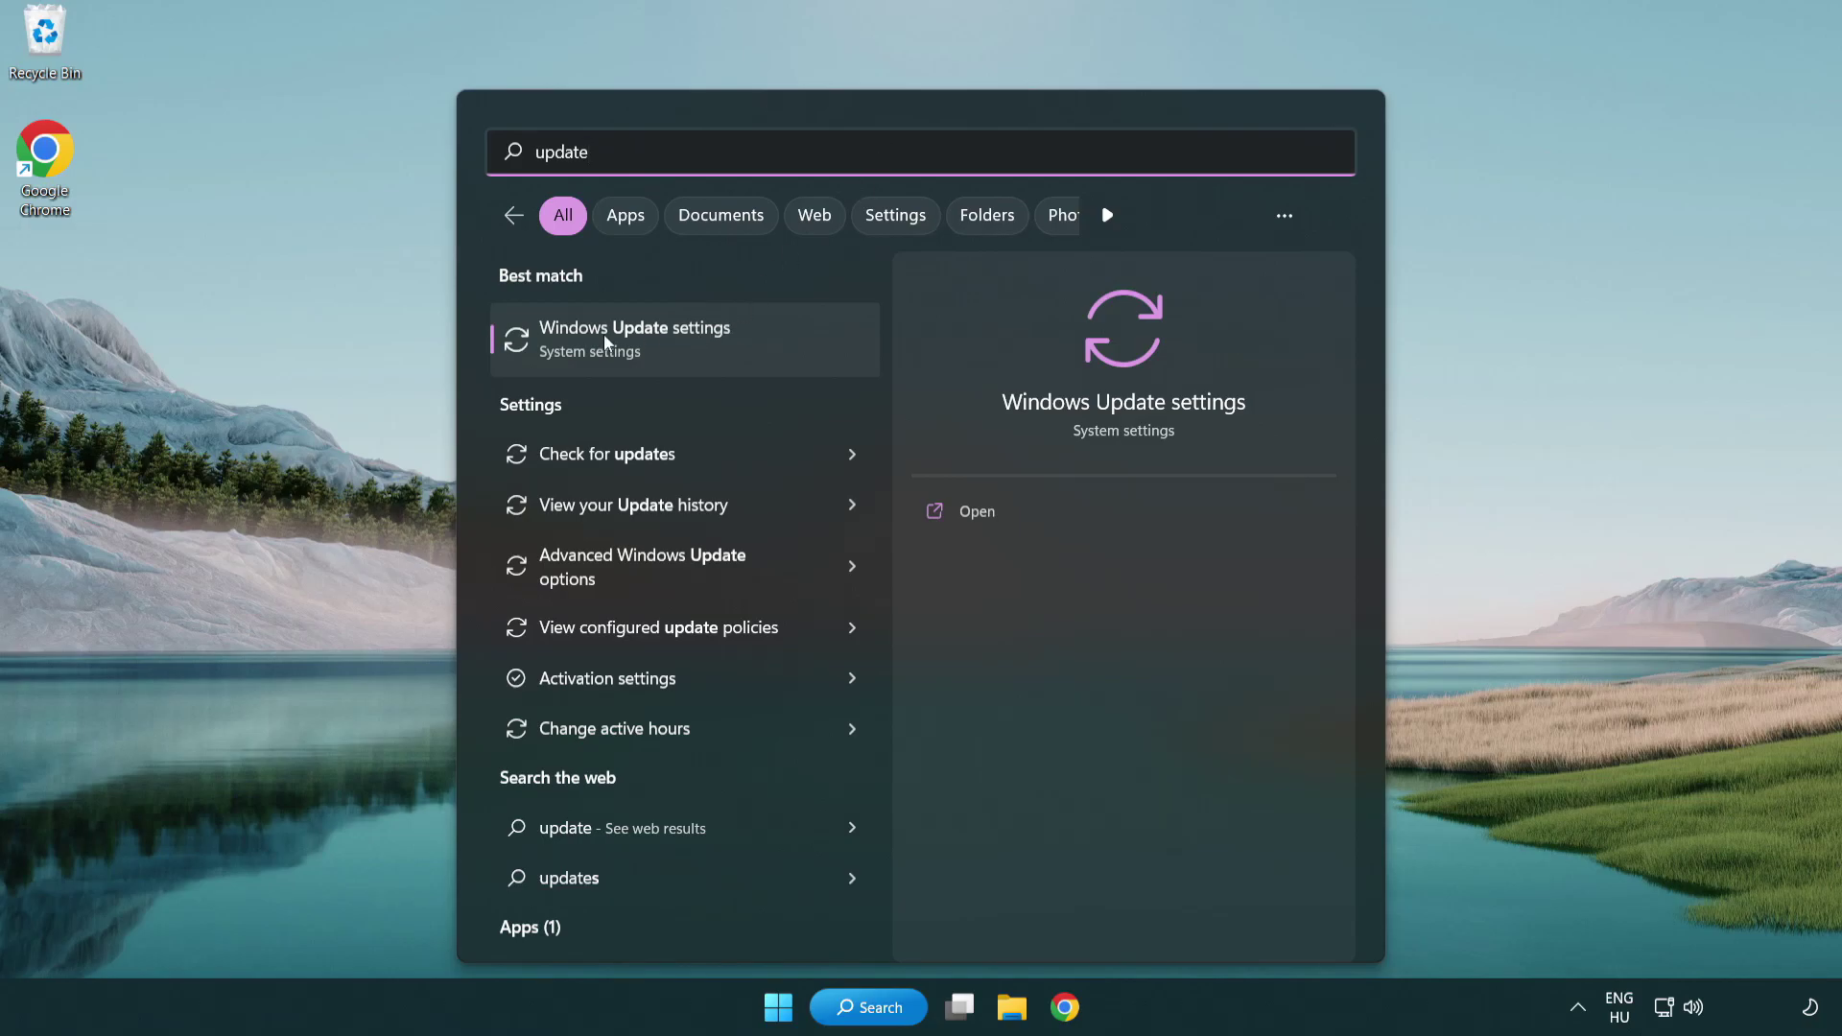
# Step: Open Windows Update, check for updates until it reports 'You're up to date', then close Settings
pyautogui.click(717, 346)
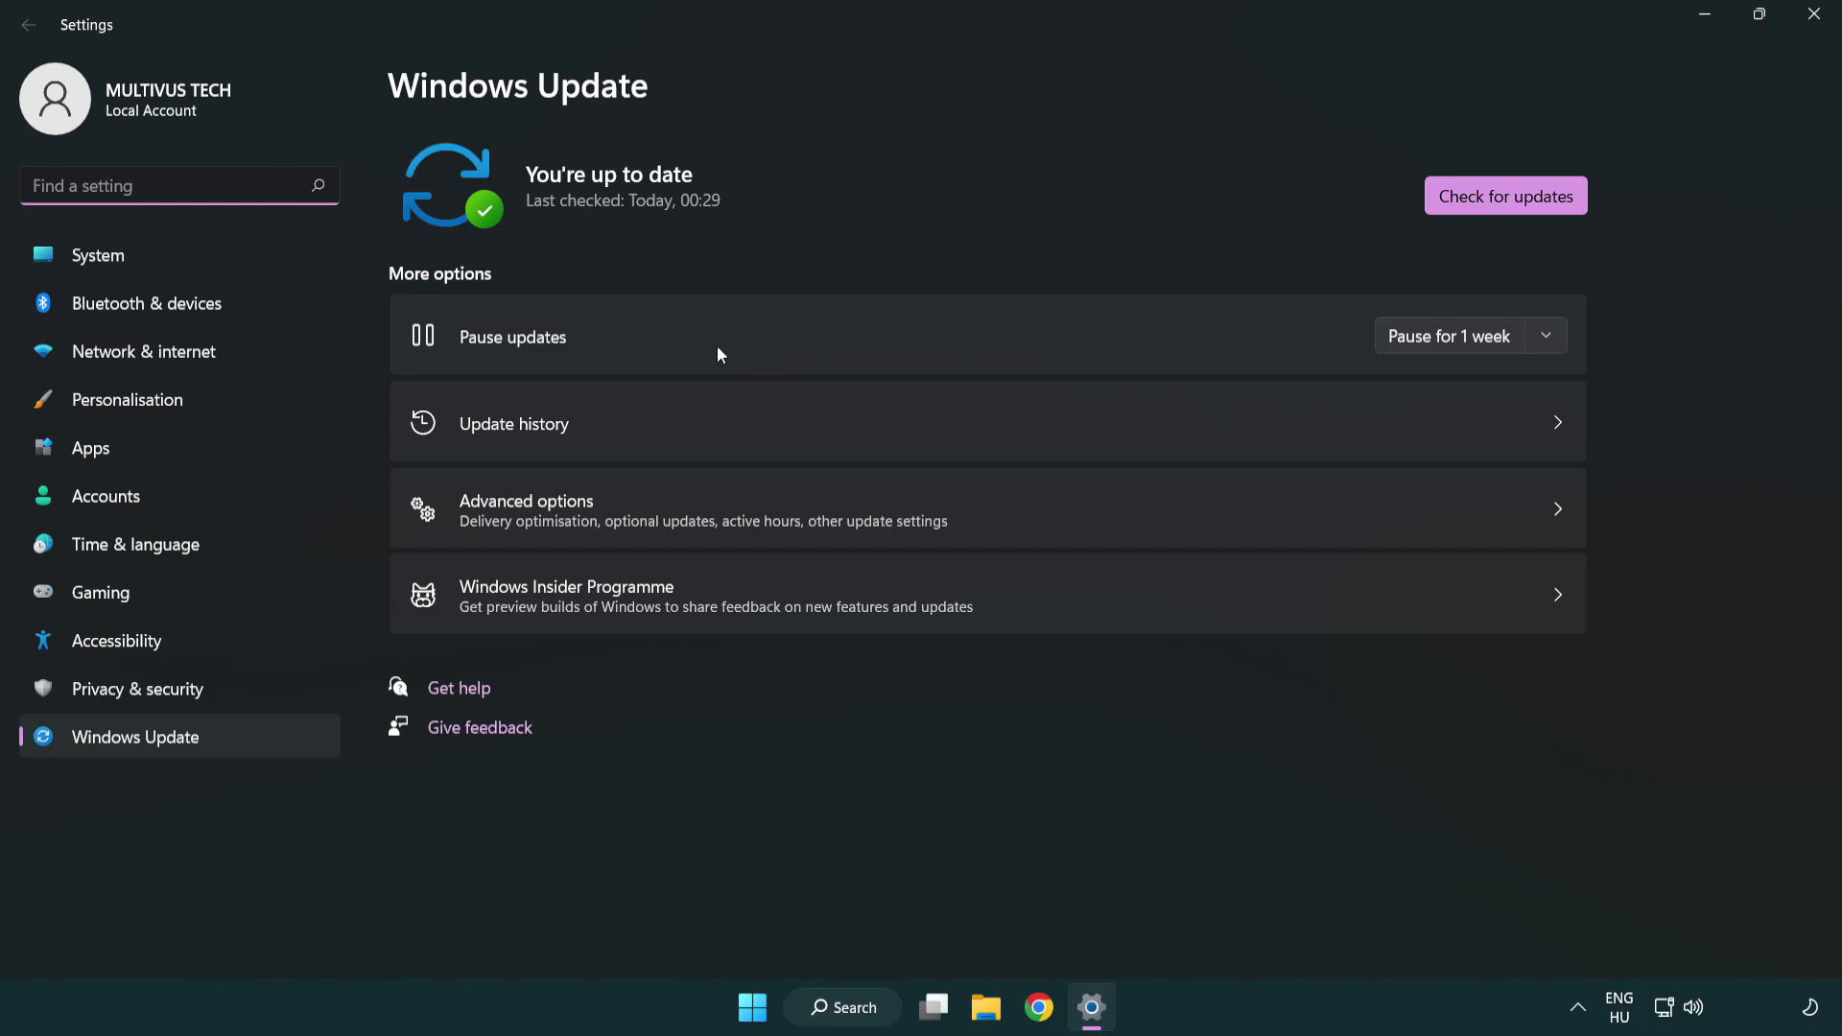
pyautogui.click(1543, 205)
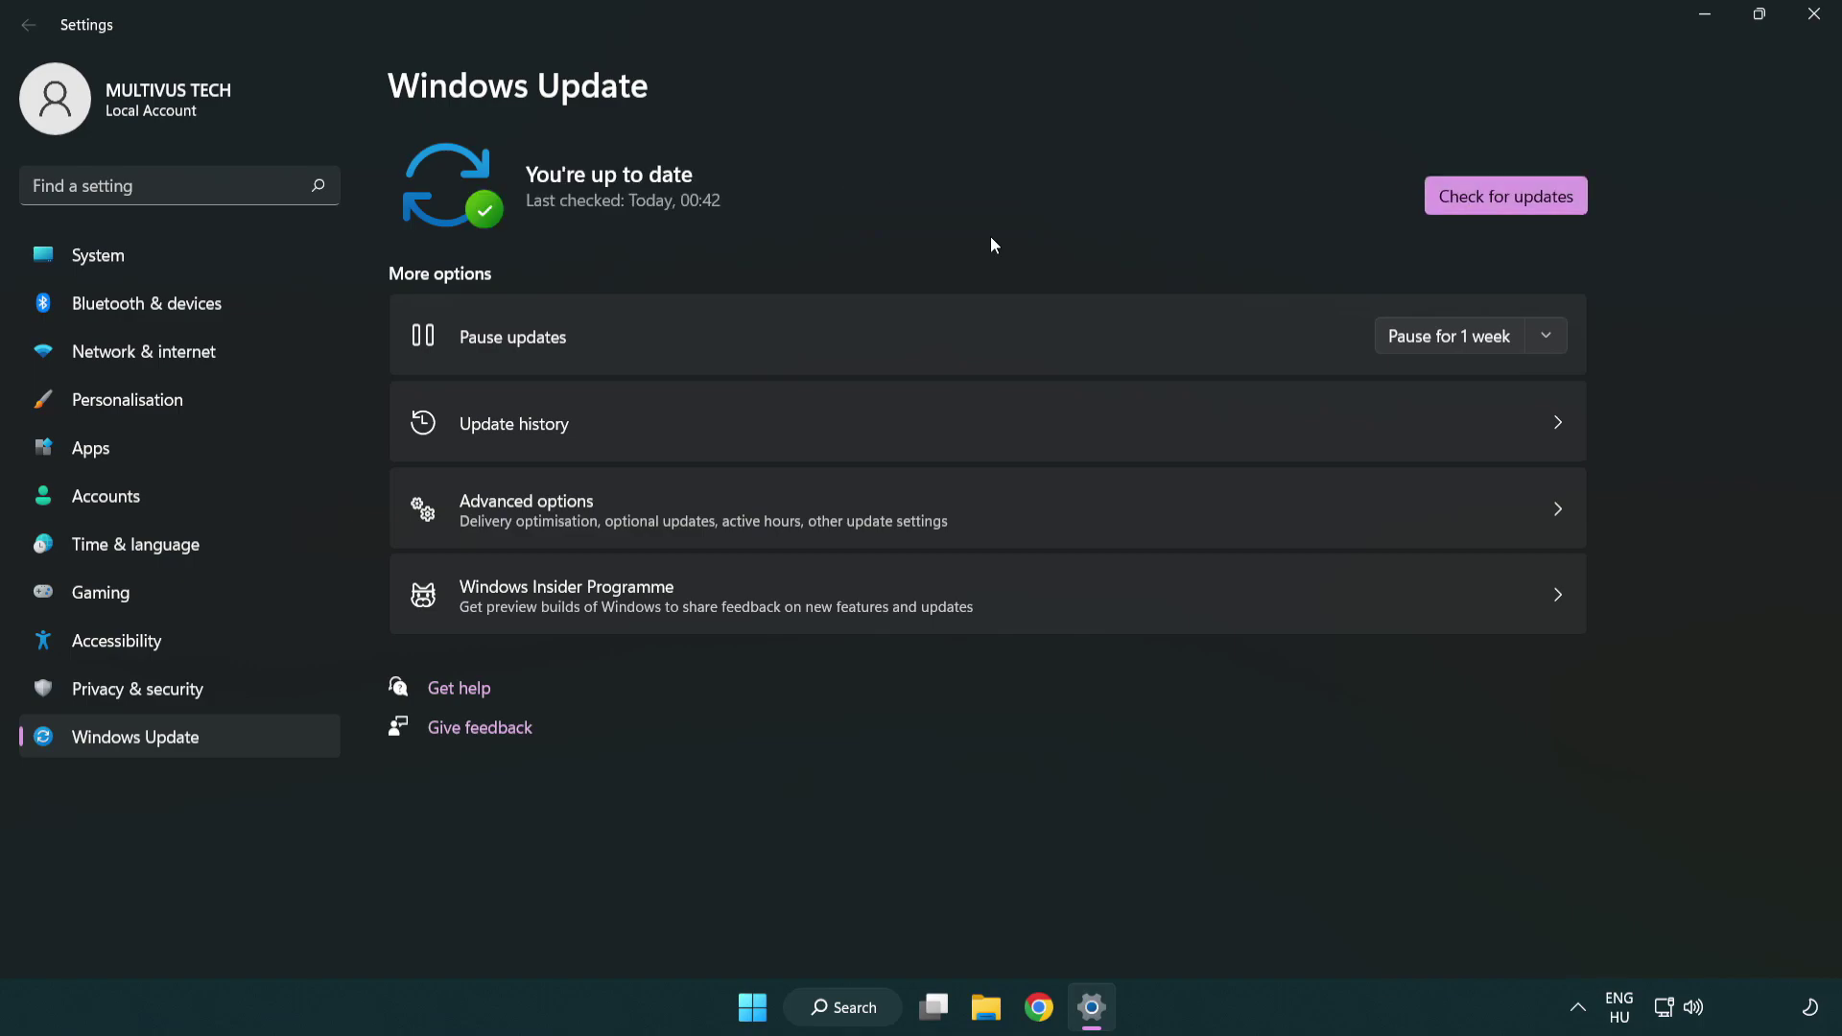
pyautogui.click(1807, 27)
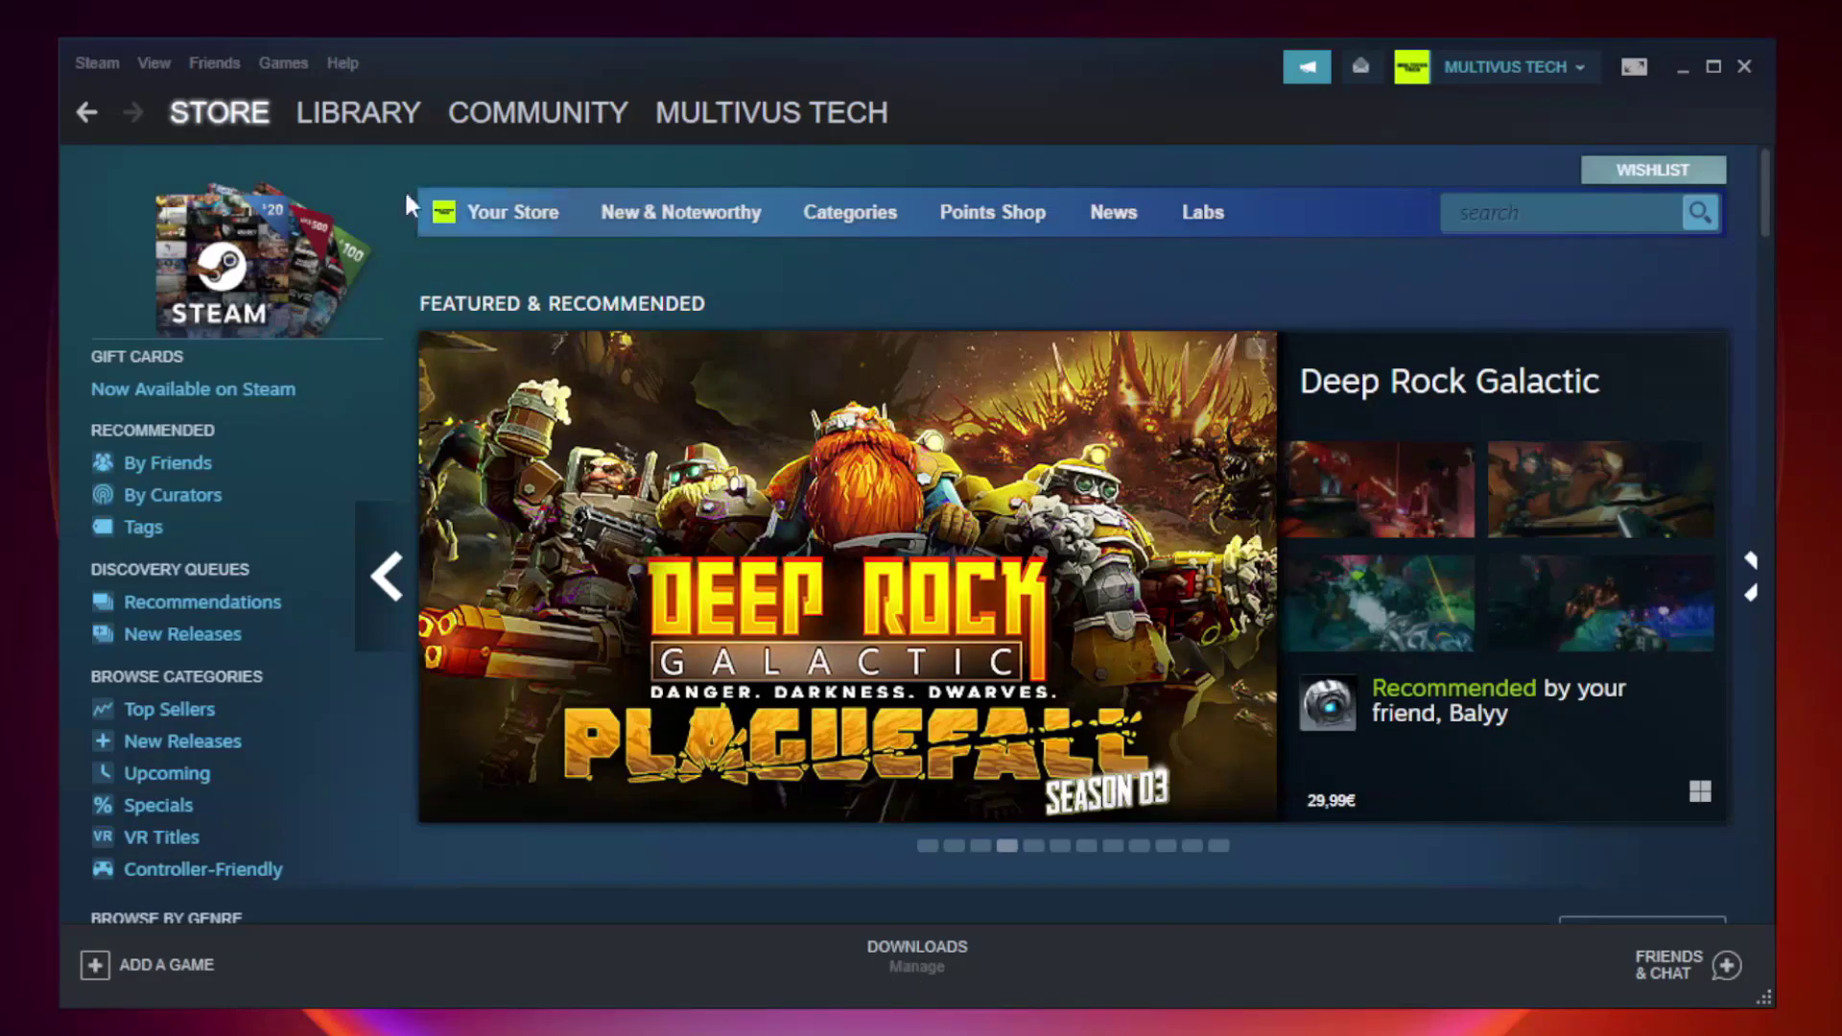
# Step: Switch Steam to the Library and bring up the favourited non-working game's context menu
pyautogui.click(371, 123)
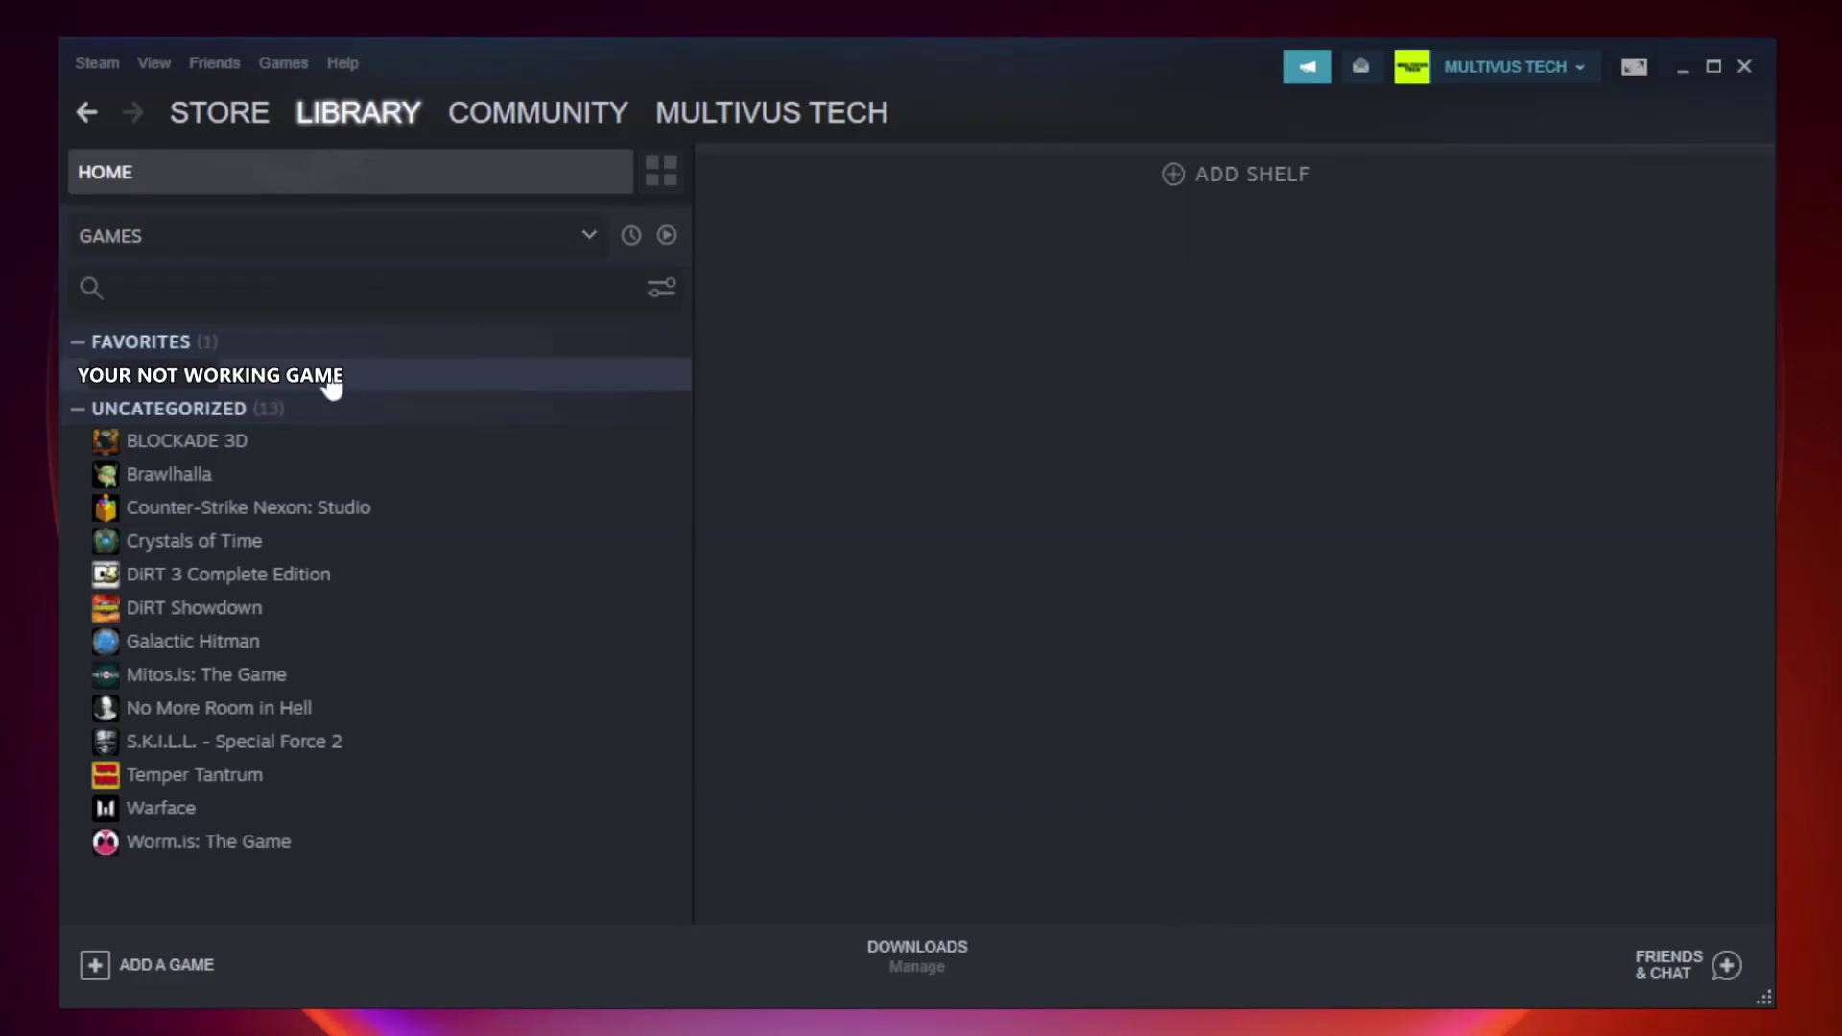
pyautogui.rightClick(399, 383)
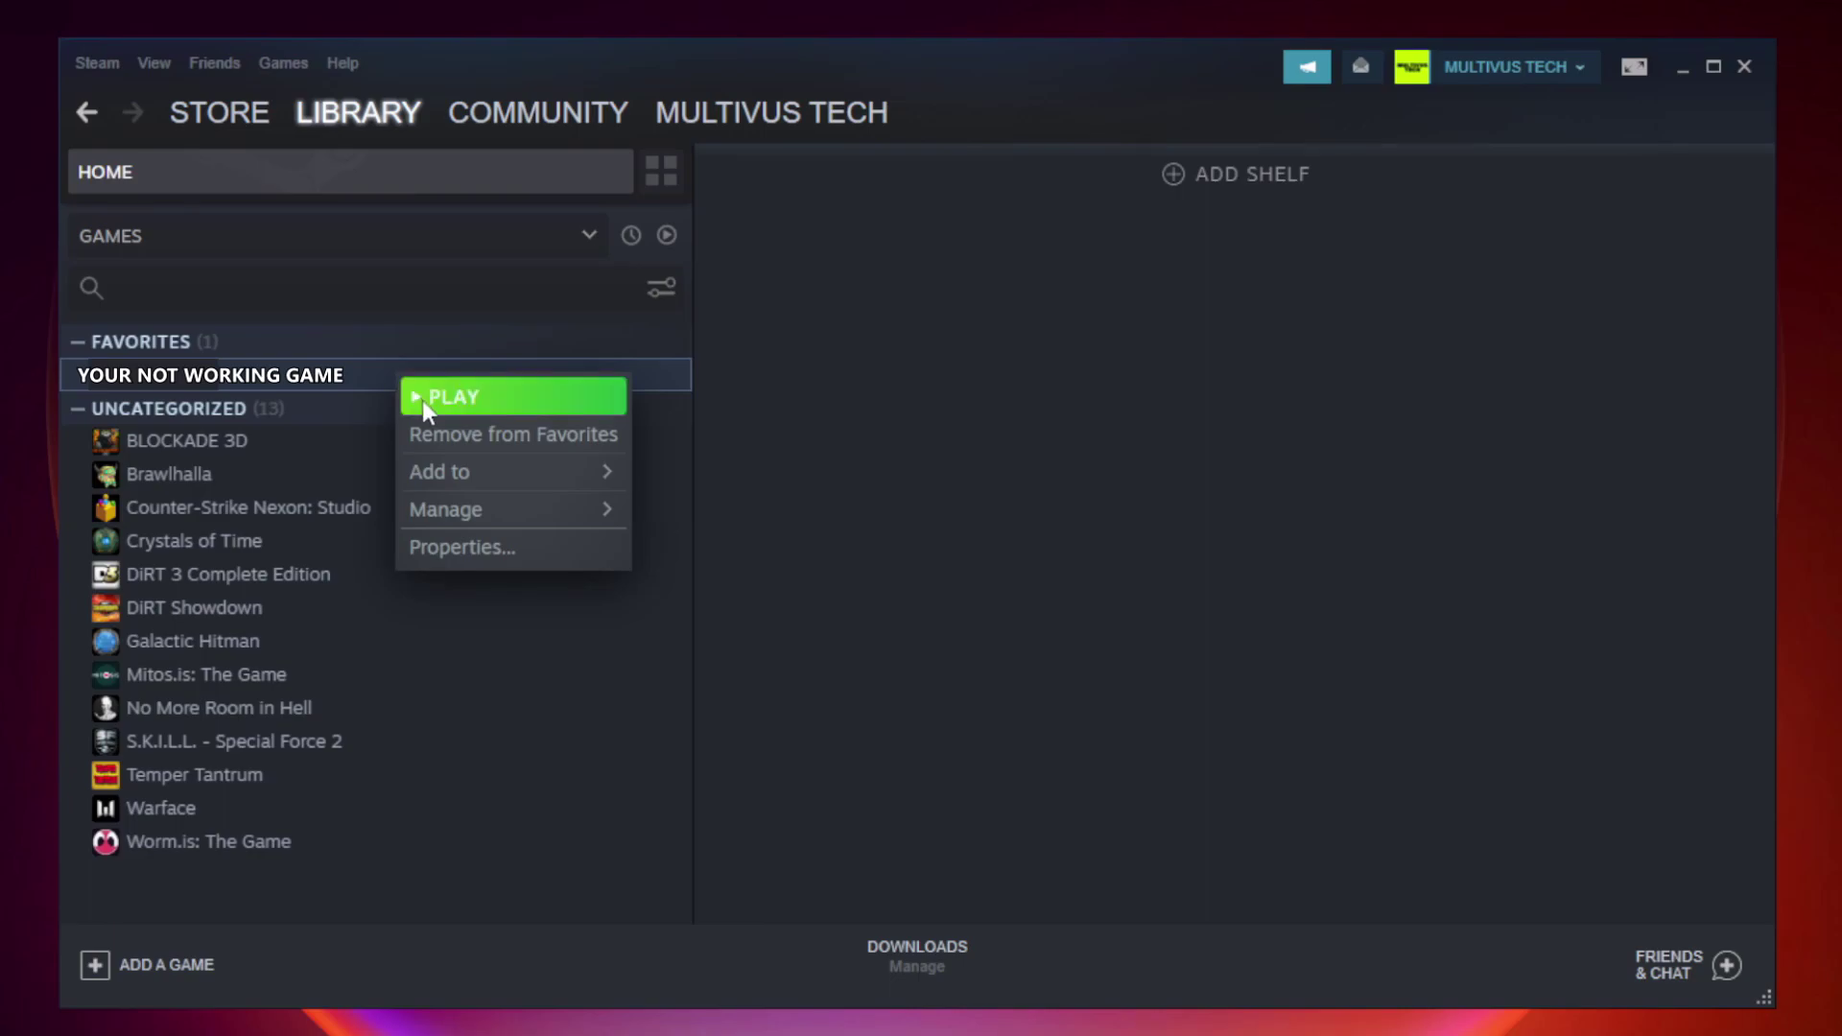
# Step: Verify the game's files under Properties > Local Files, validating all 9192 files
pyautogui.click(509, 552)
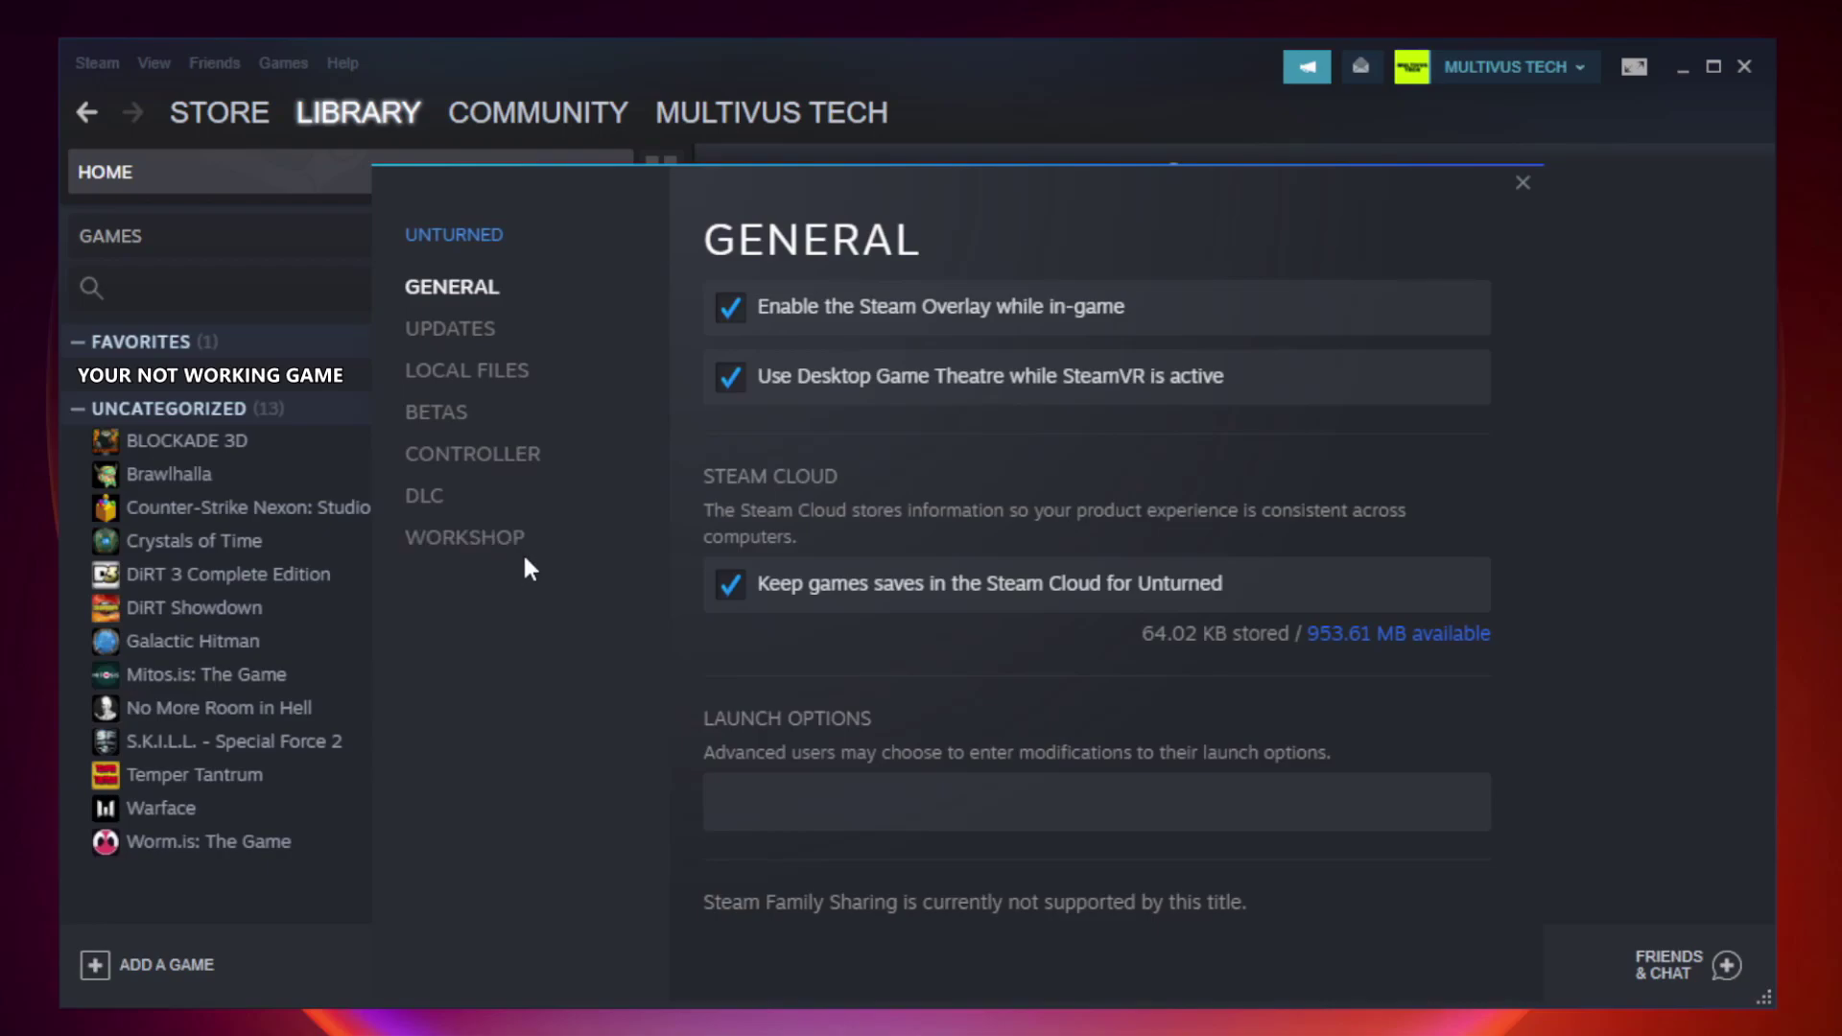
pyautogui.click(491, 386)
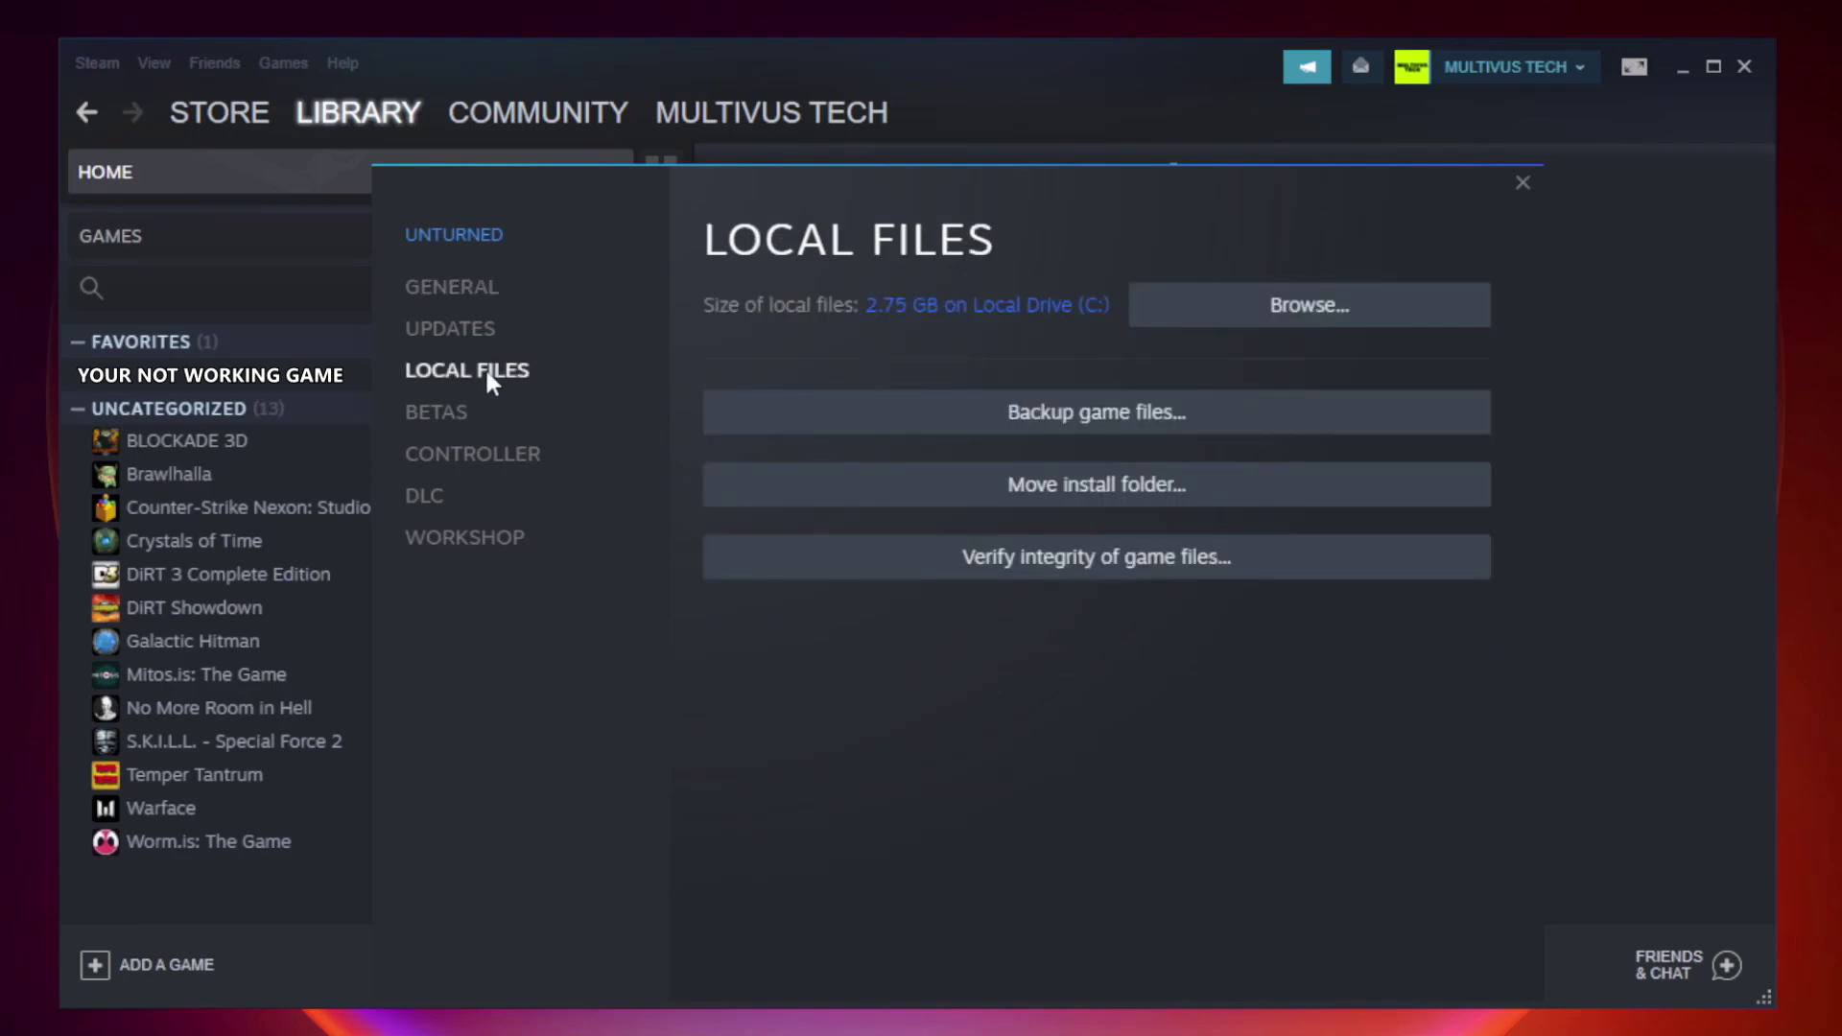
pyautogui.click(1116, 575)
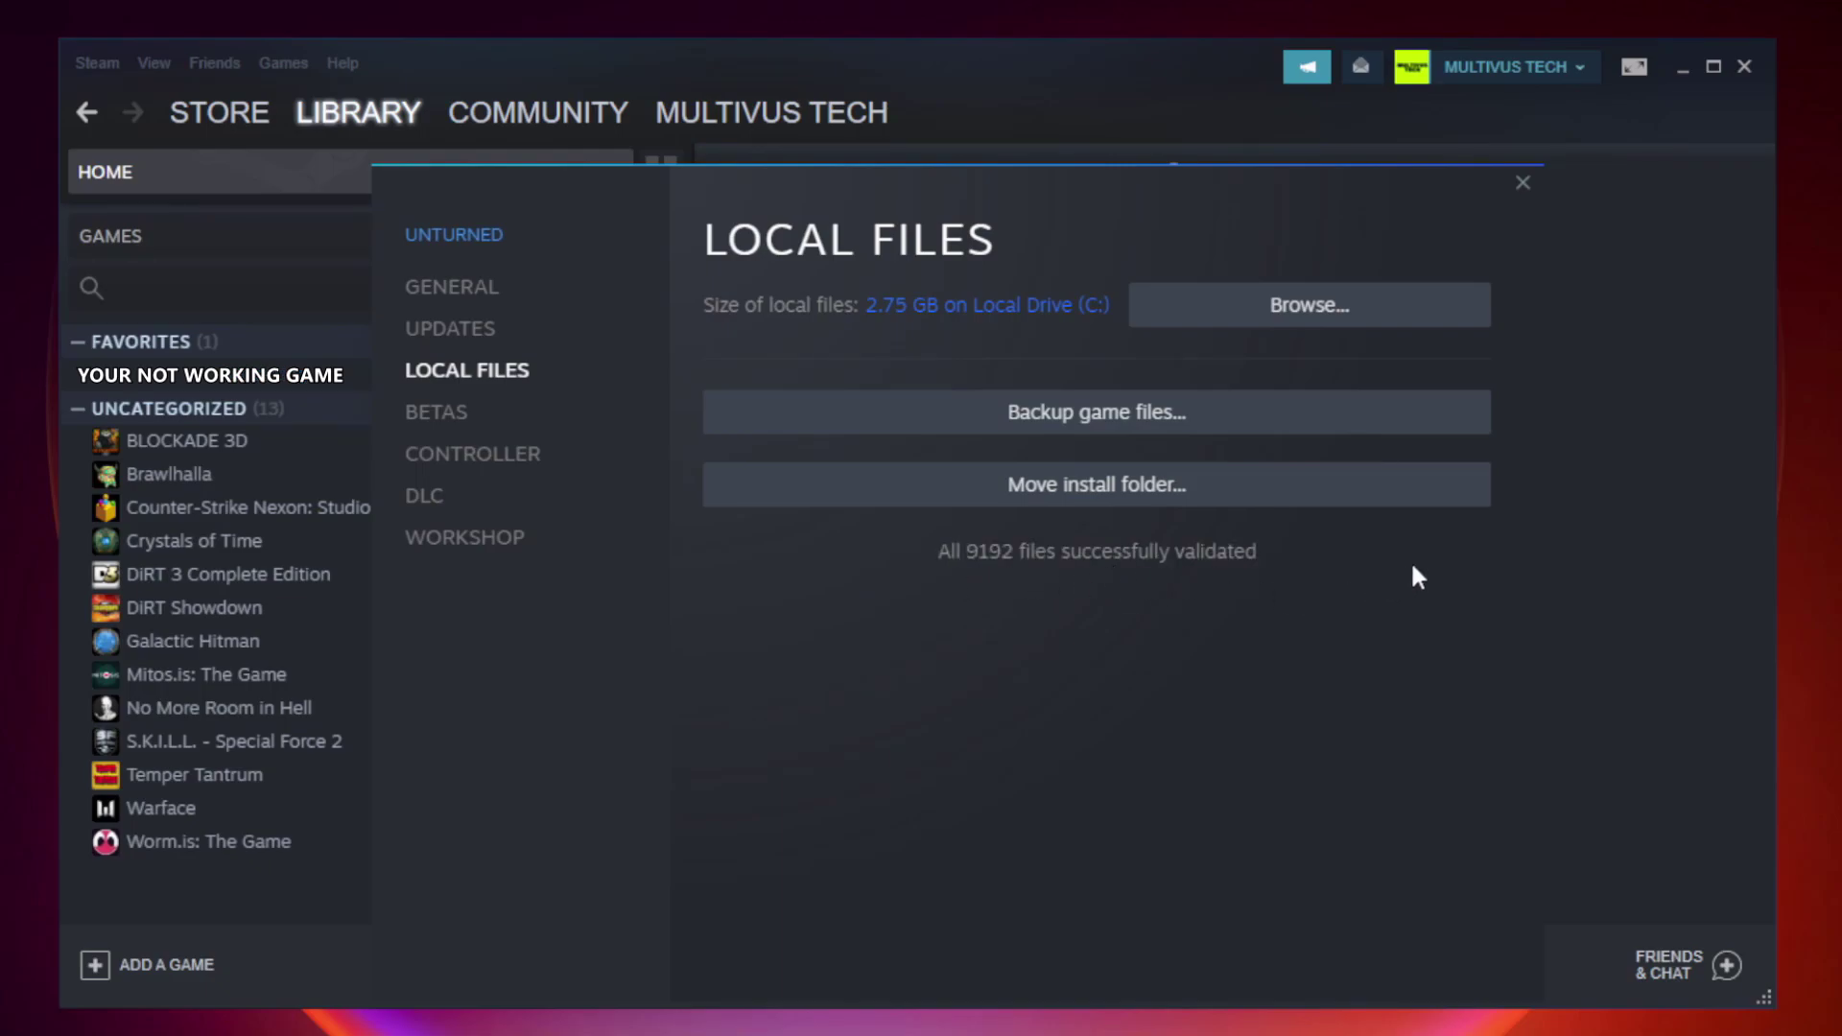
# Step: Browse to the game's install folder and bring up the YOUR NOT WORKING GAME shortcut's menu
pyautogui.click(1314, 323)
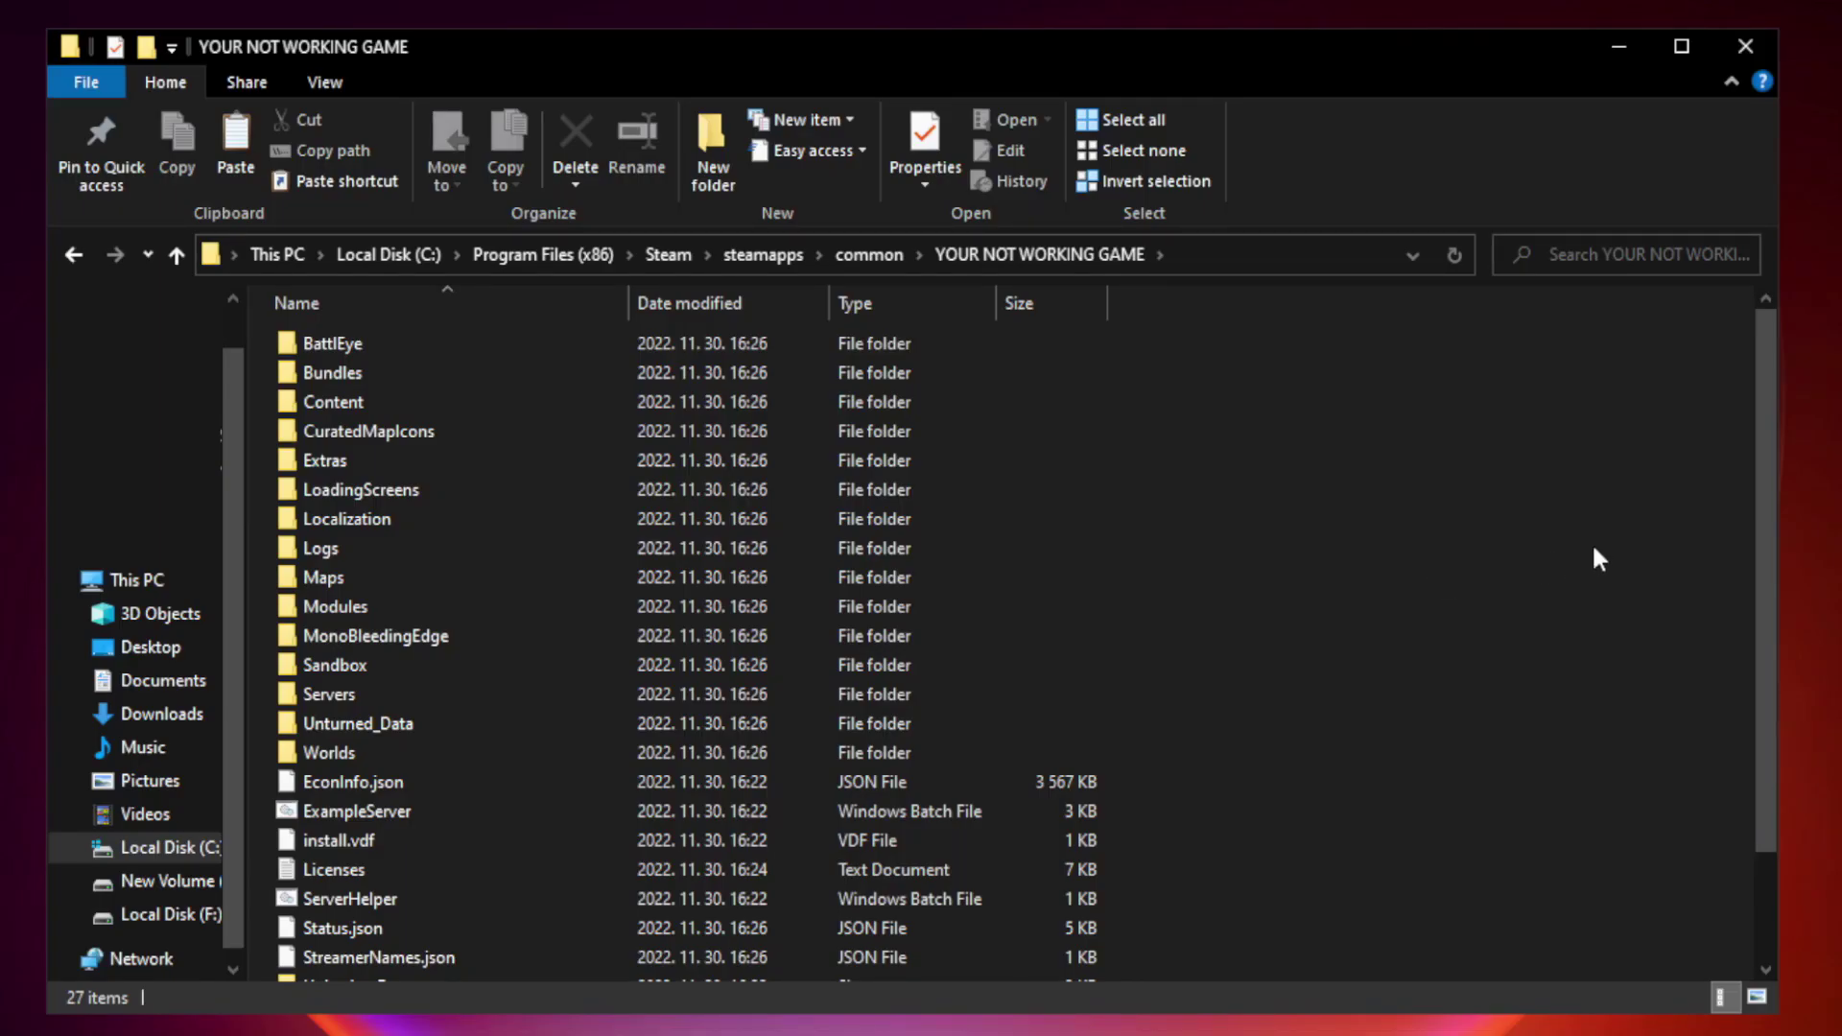
pyautogui.moveTo(1768, 508); pyautogui.dragTo(1769, 671)
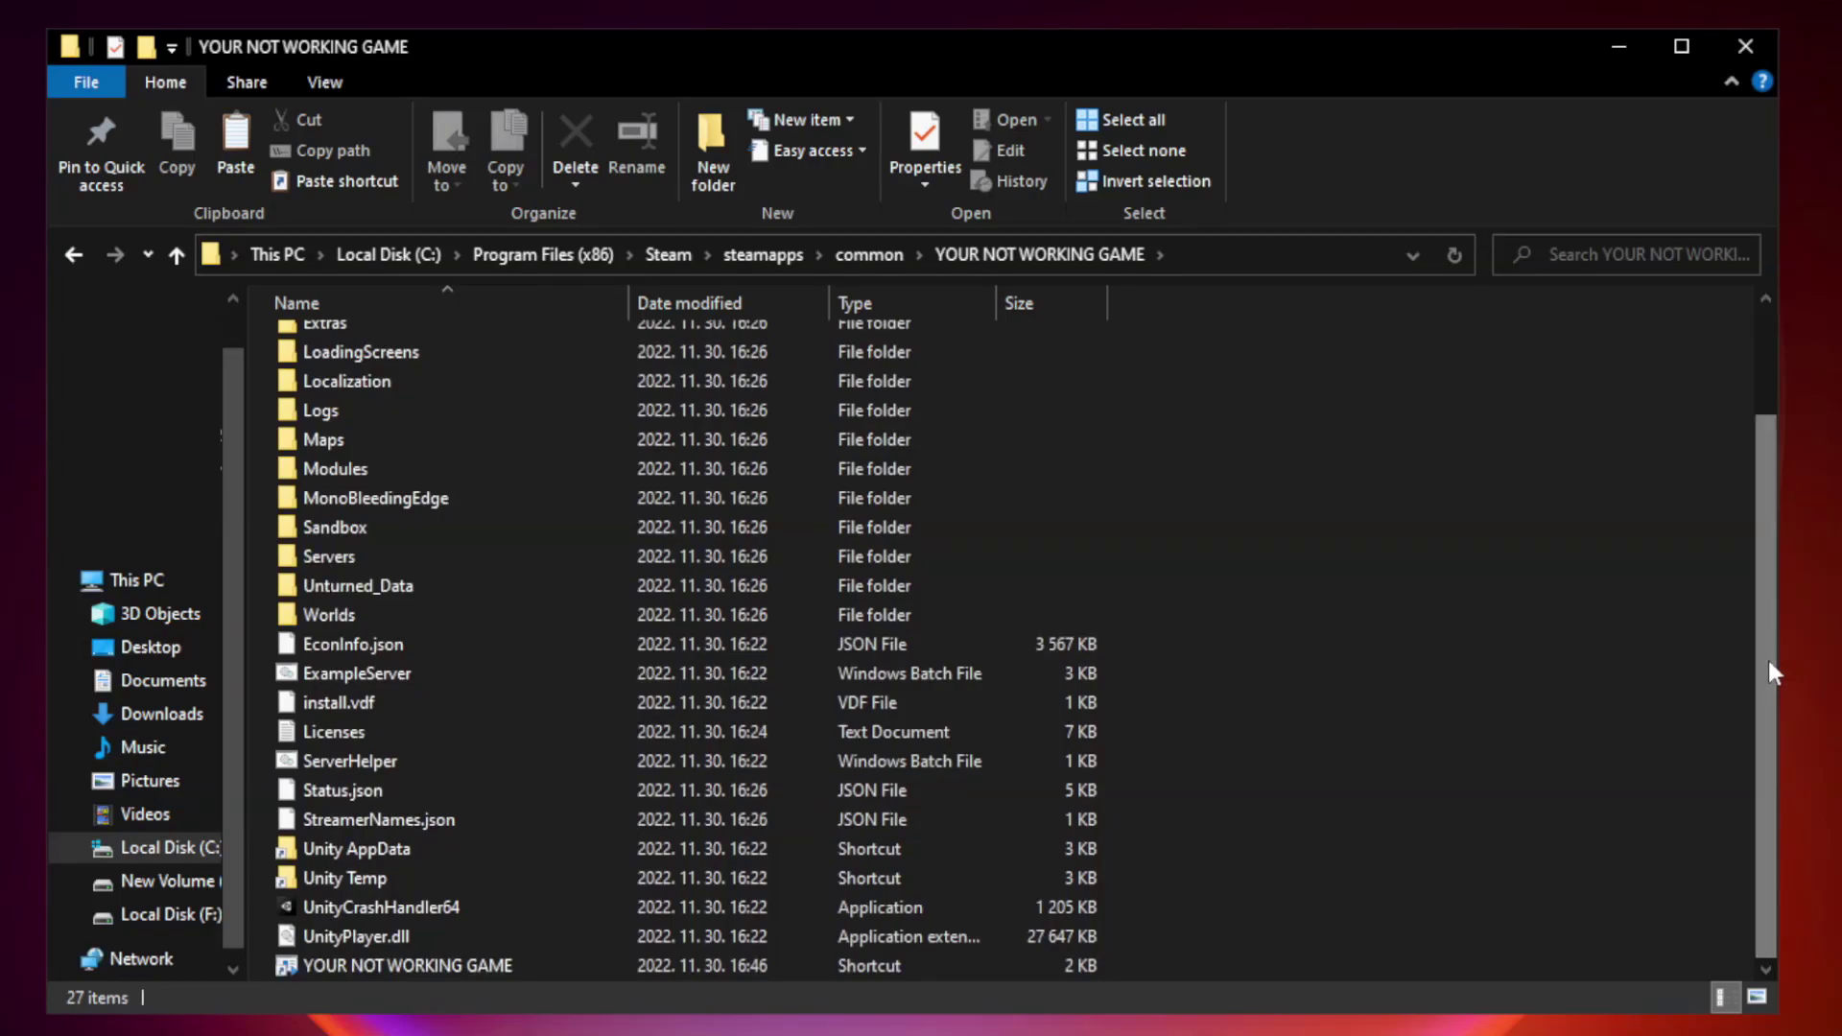
pyautogui.click(733, 966)
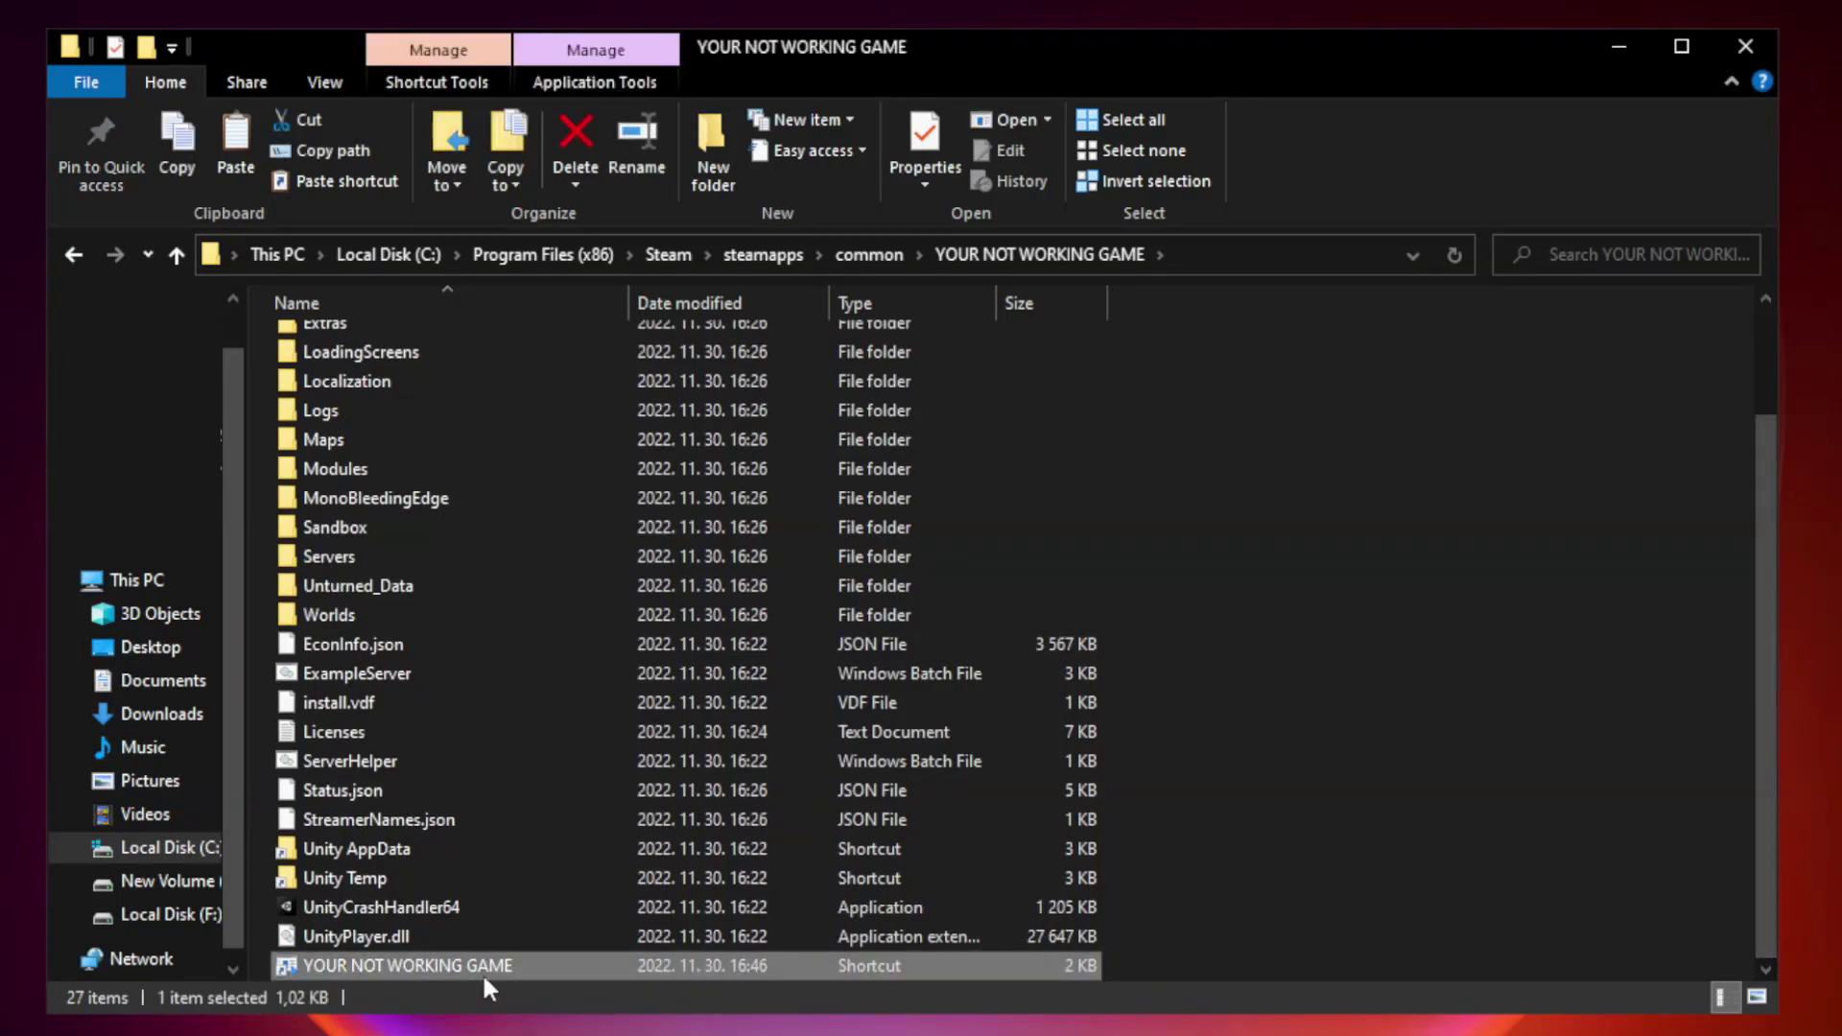
pyautogui.rightClick(623, 958)
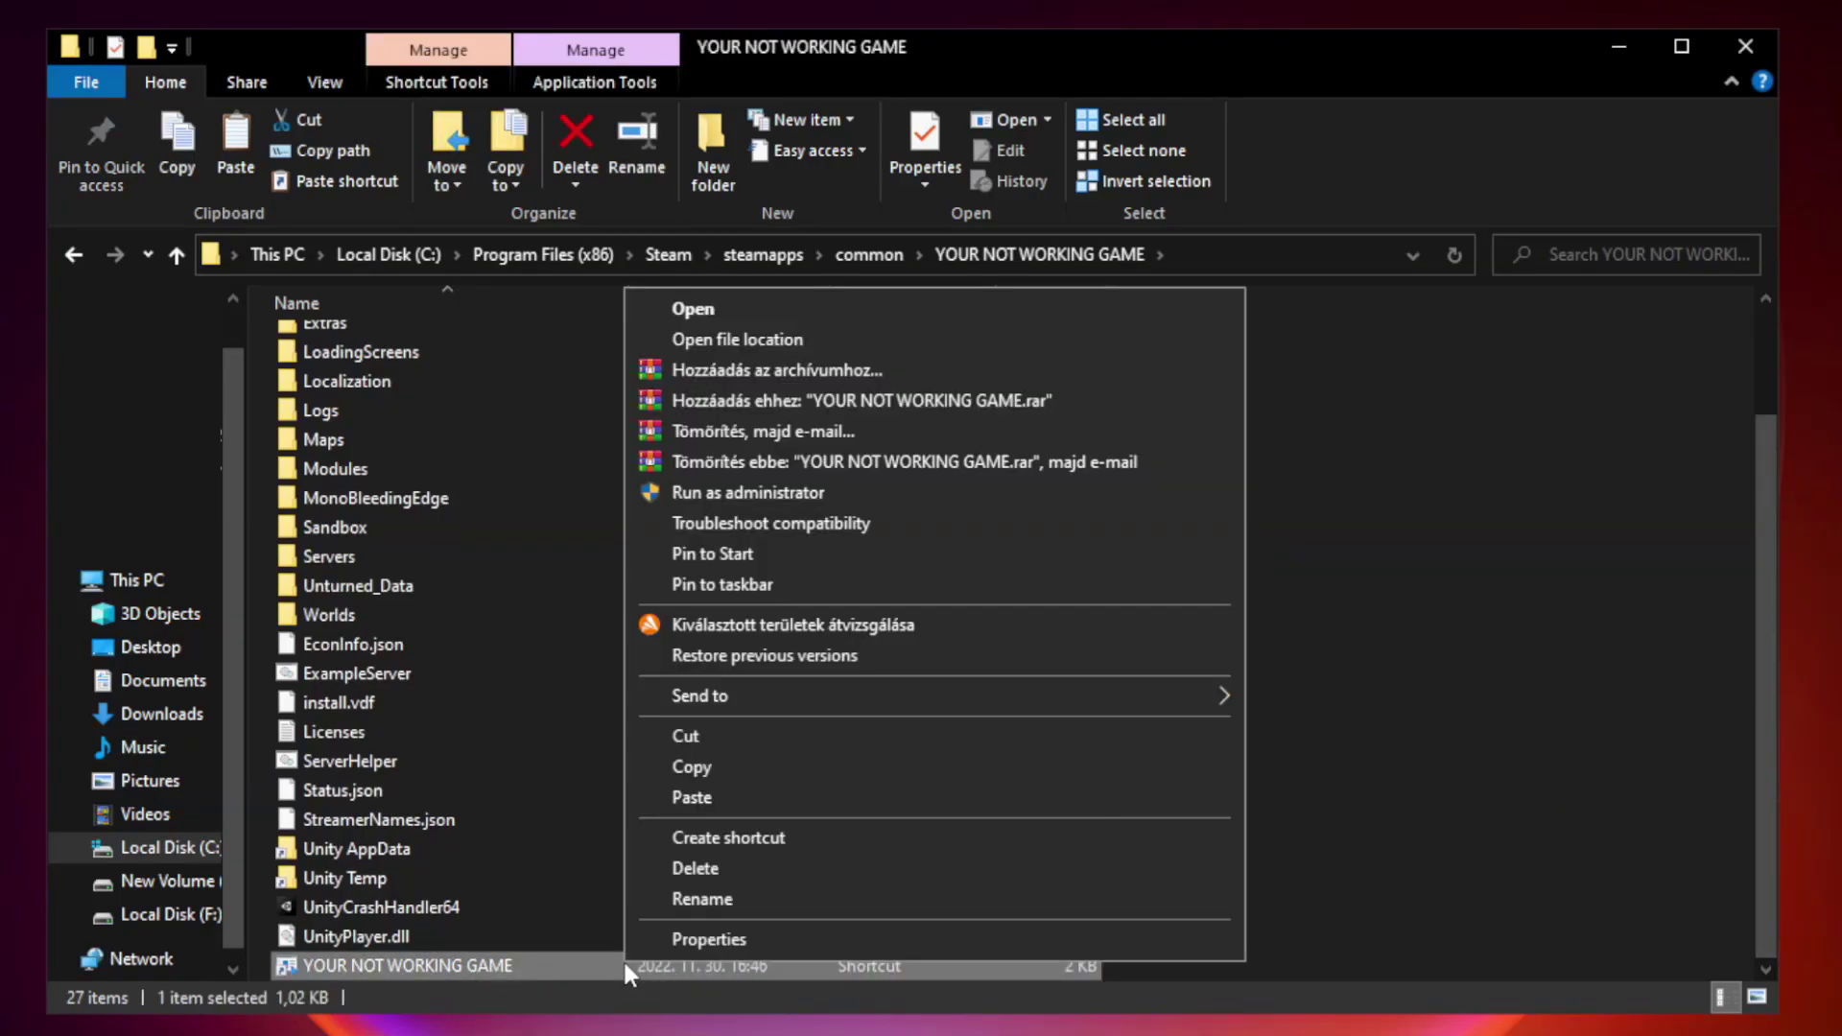
# Step: Set the shortcut to Windows 8 compatibility, run as administrator, fullscreen optimizations disabled, and apply
pyautogui.click(929, 947)
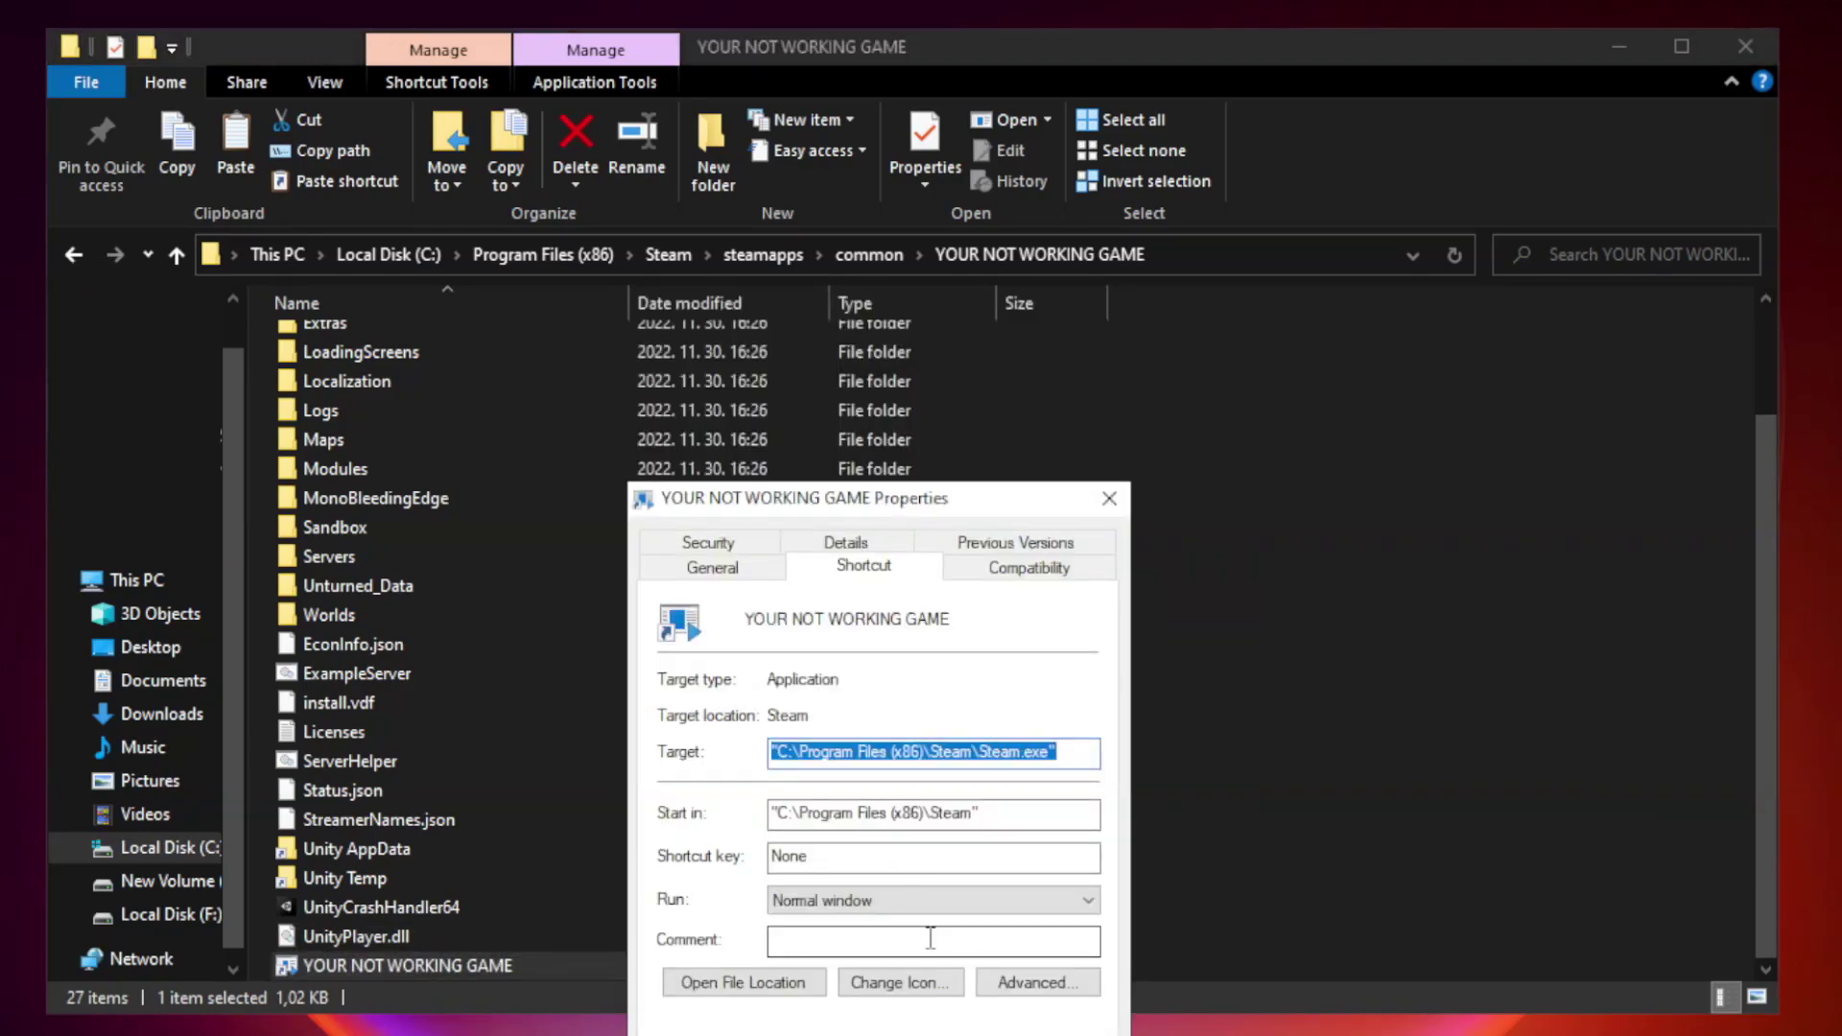
pyautogui.moveTo(916, 511); pyautogui.dragTo(916, 214)
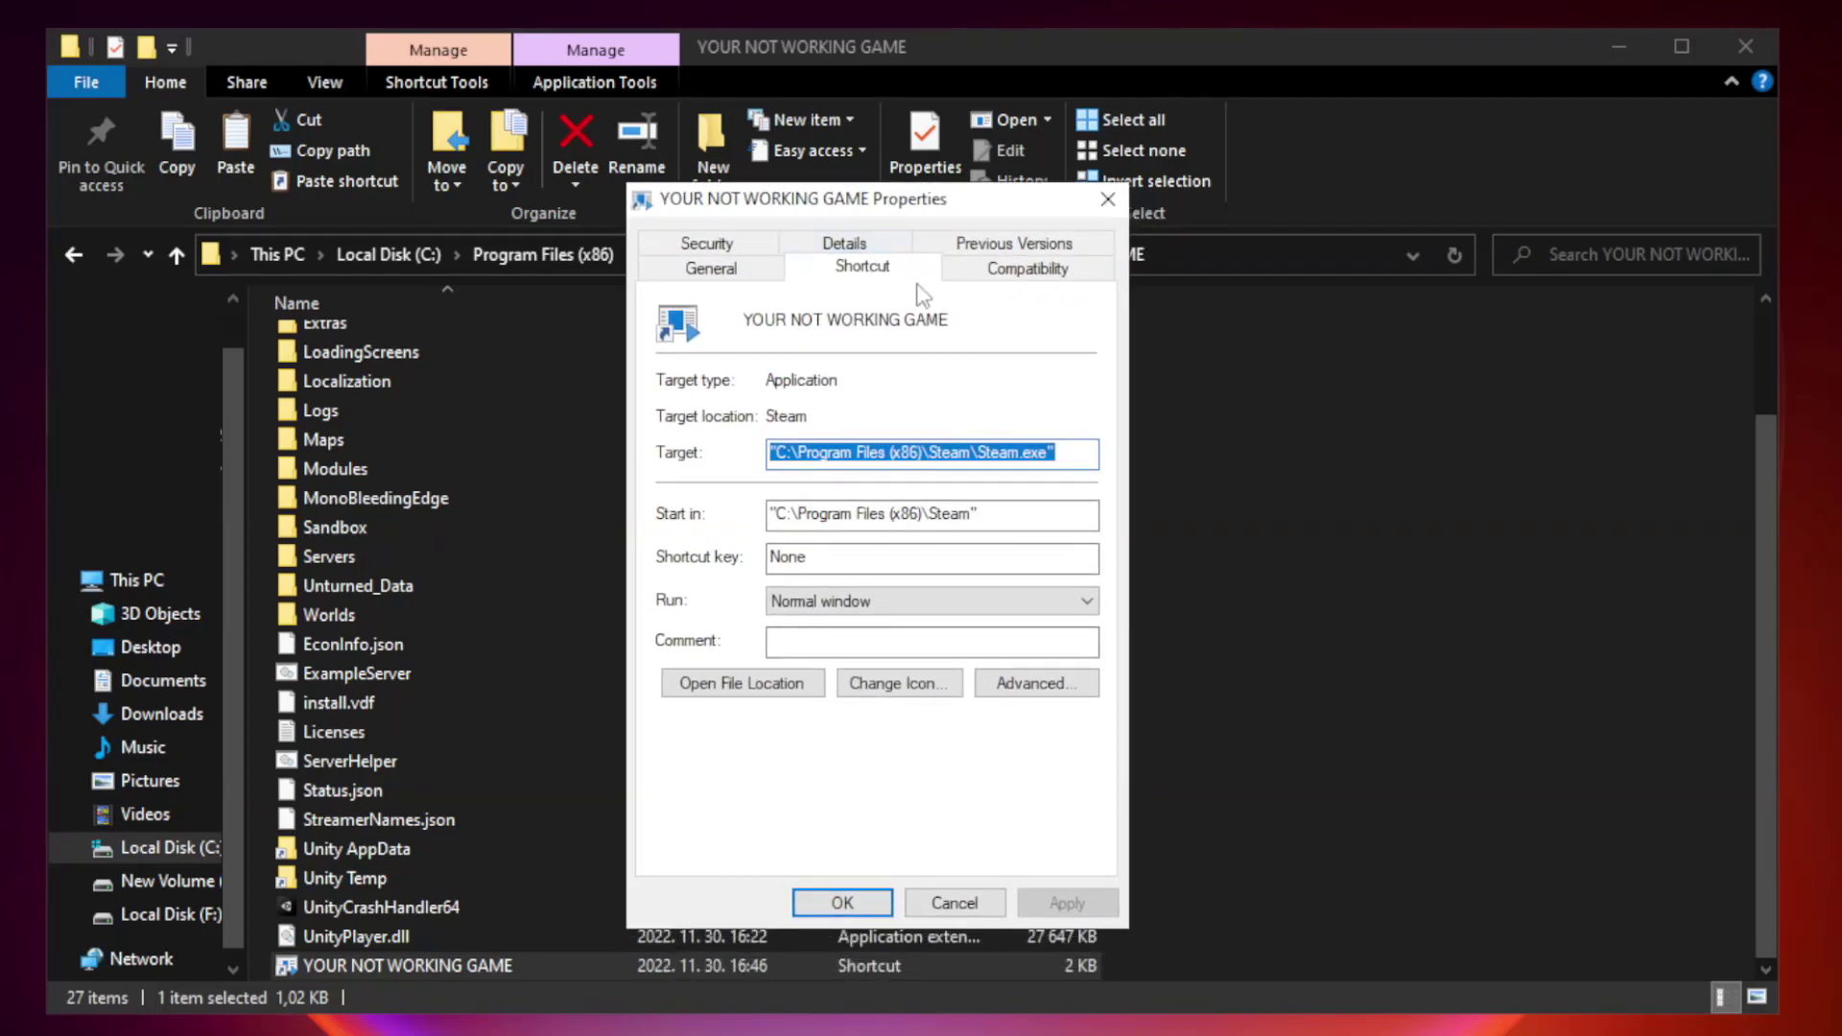
pyautogui.click(1022, 278)
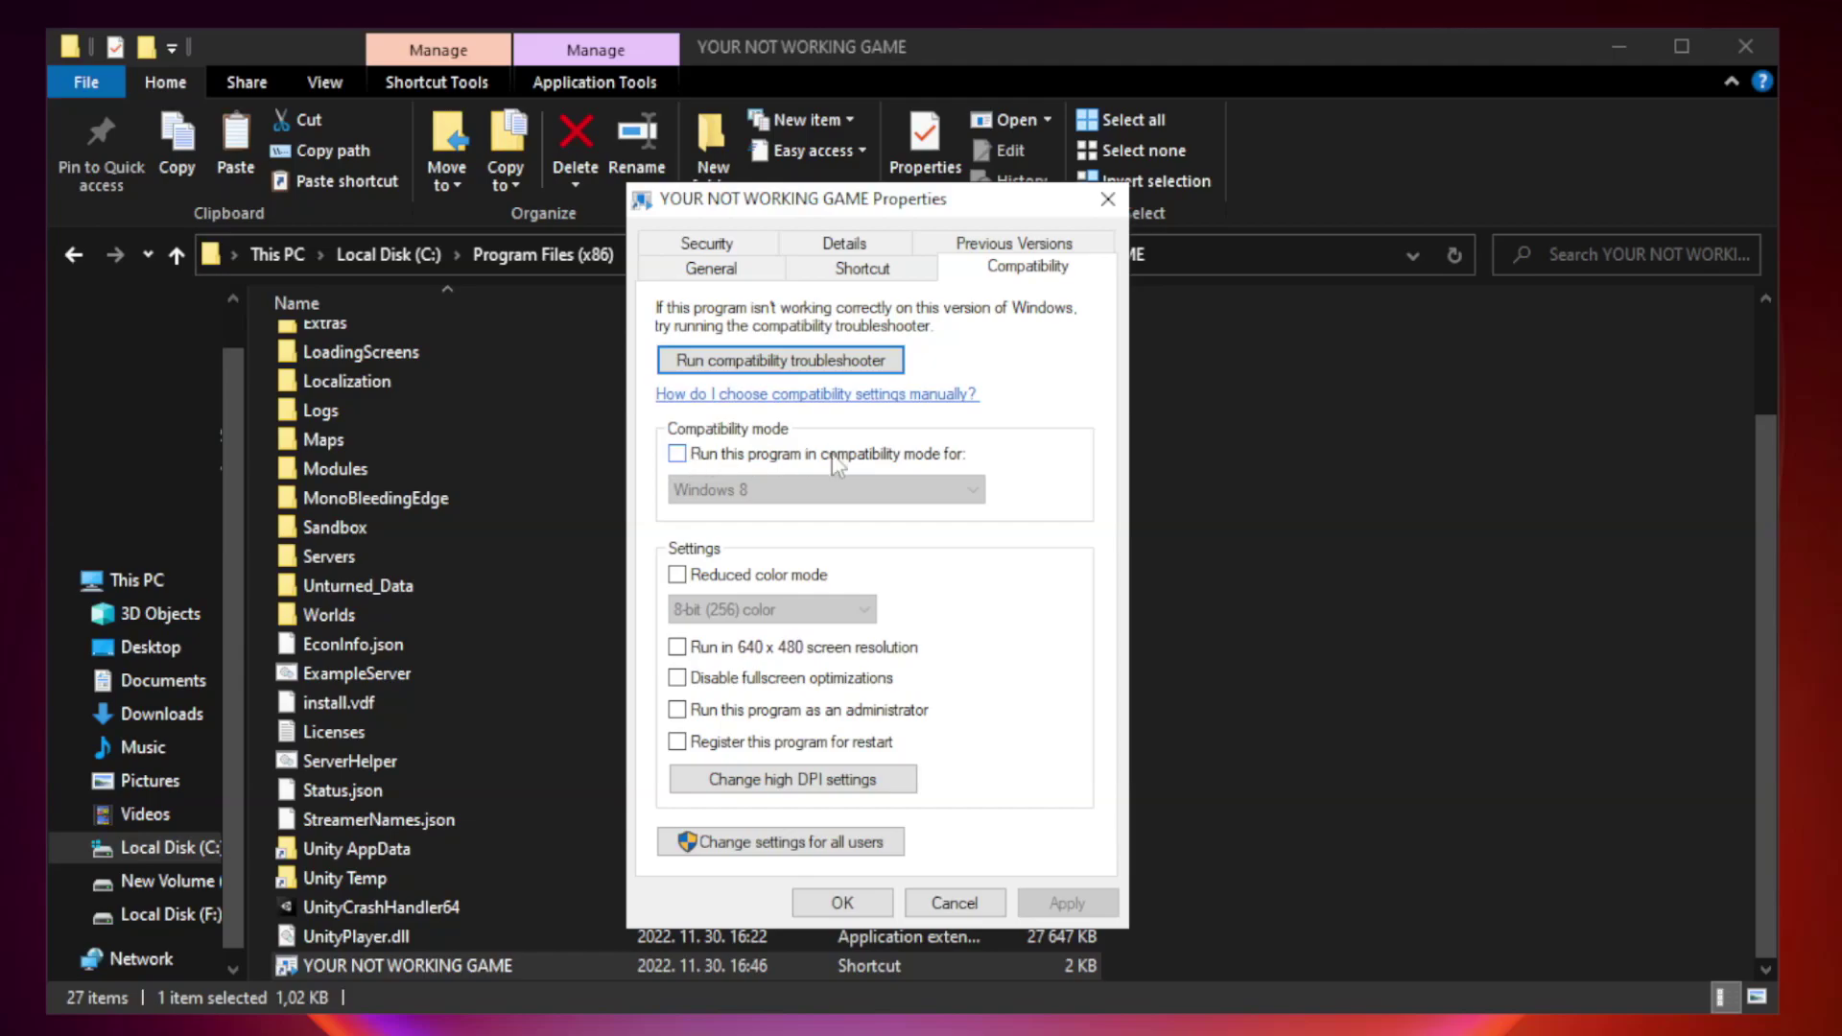
pyautogui.click(733, 457)
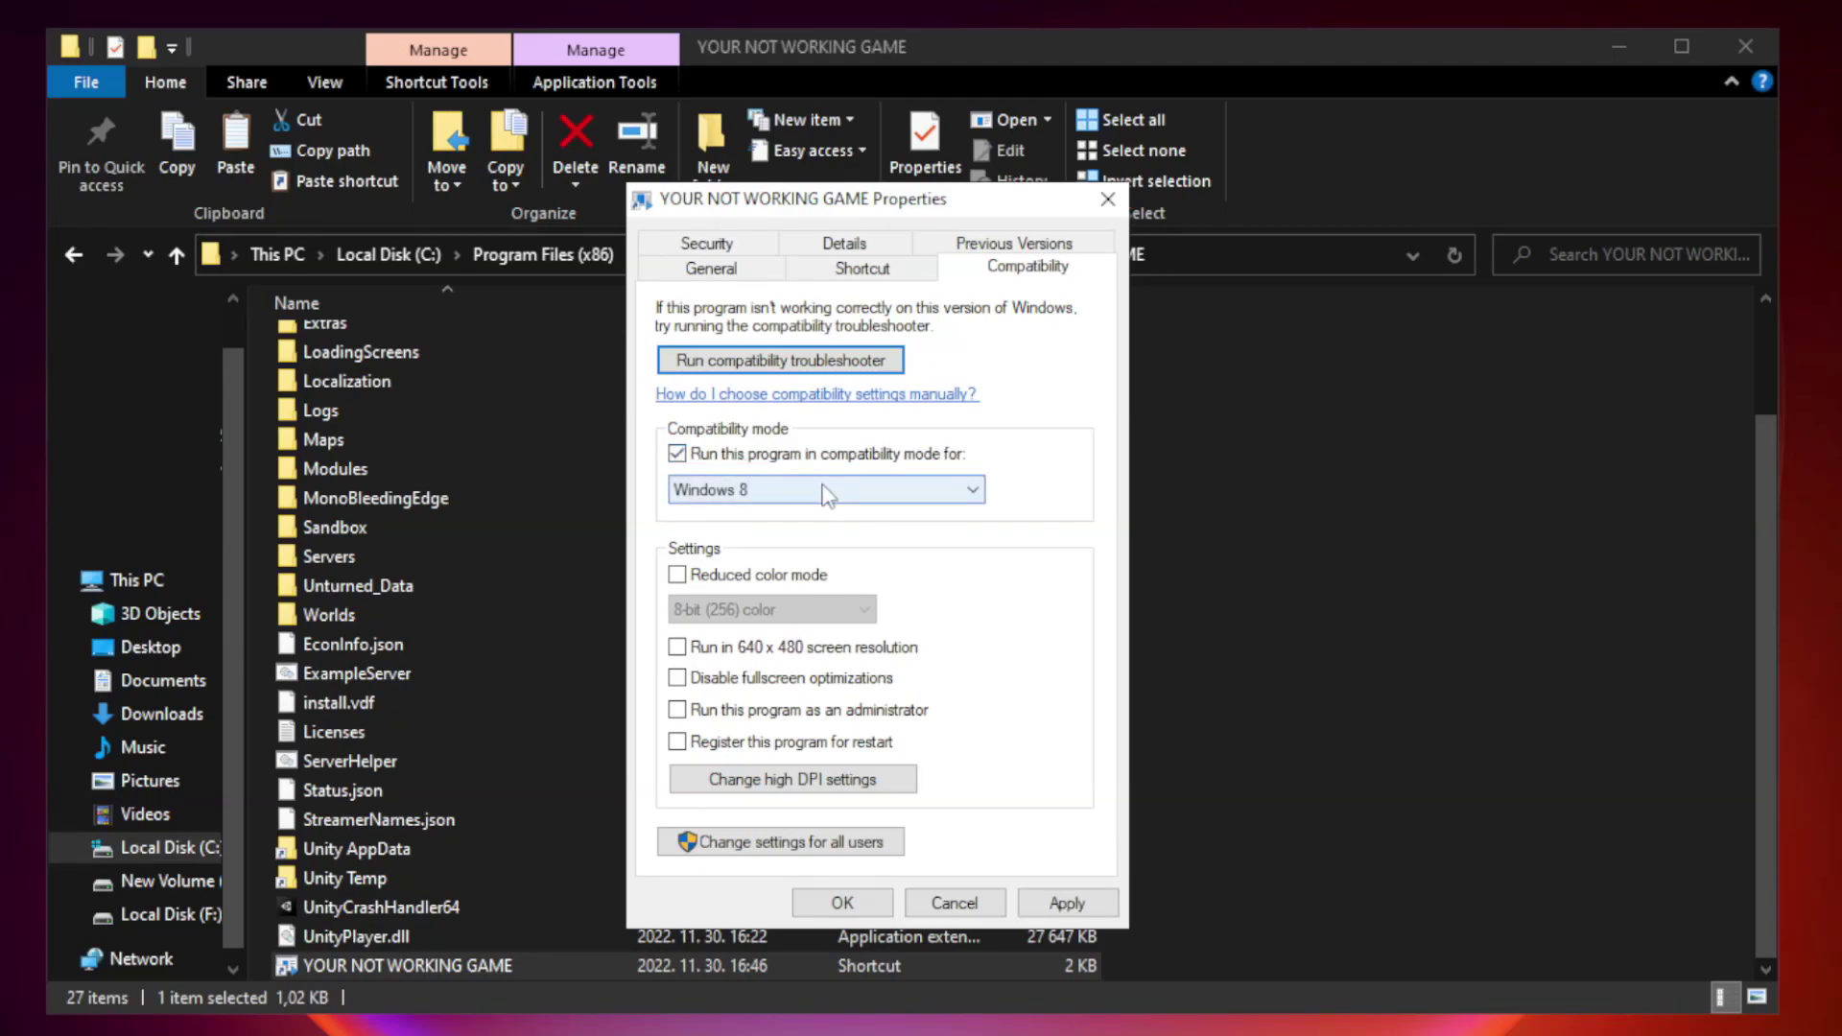
pyautogui.click(821, 490)
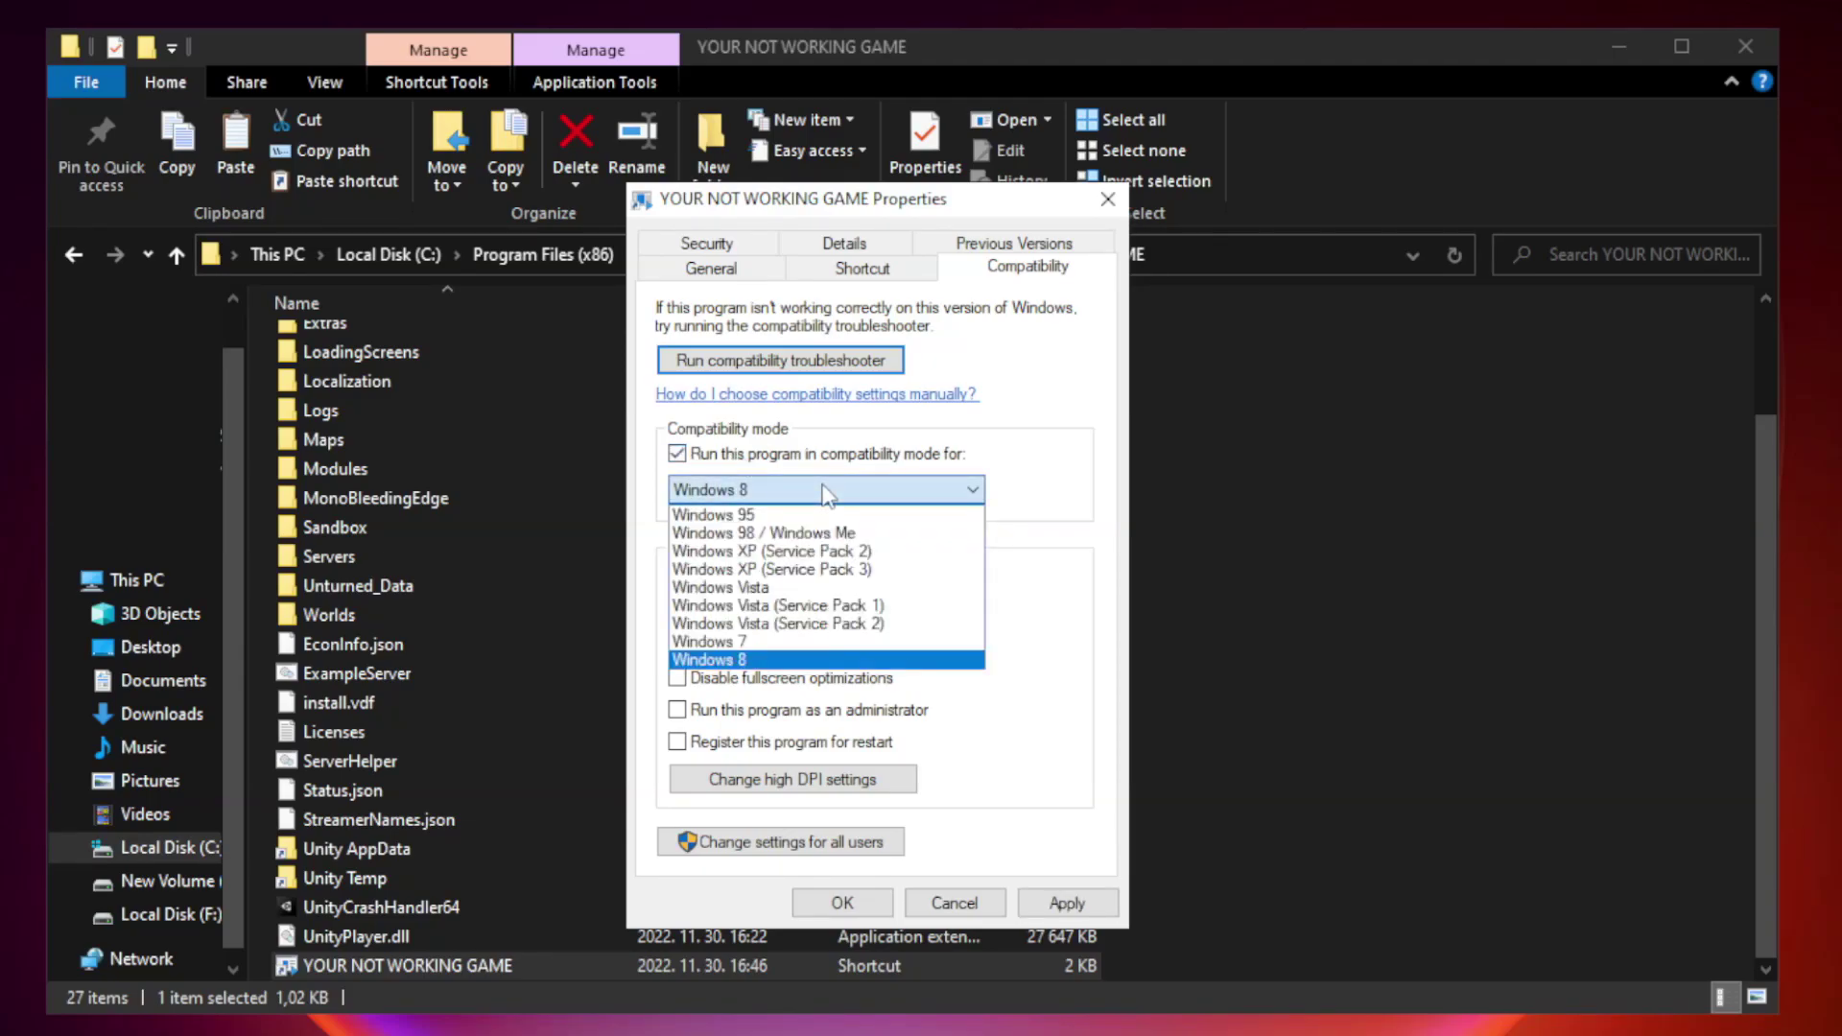
pyautogui.click(779, 661)
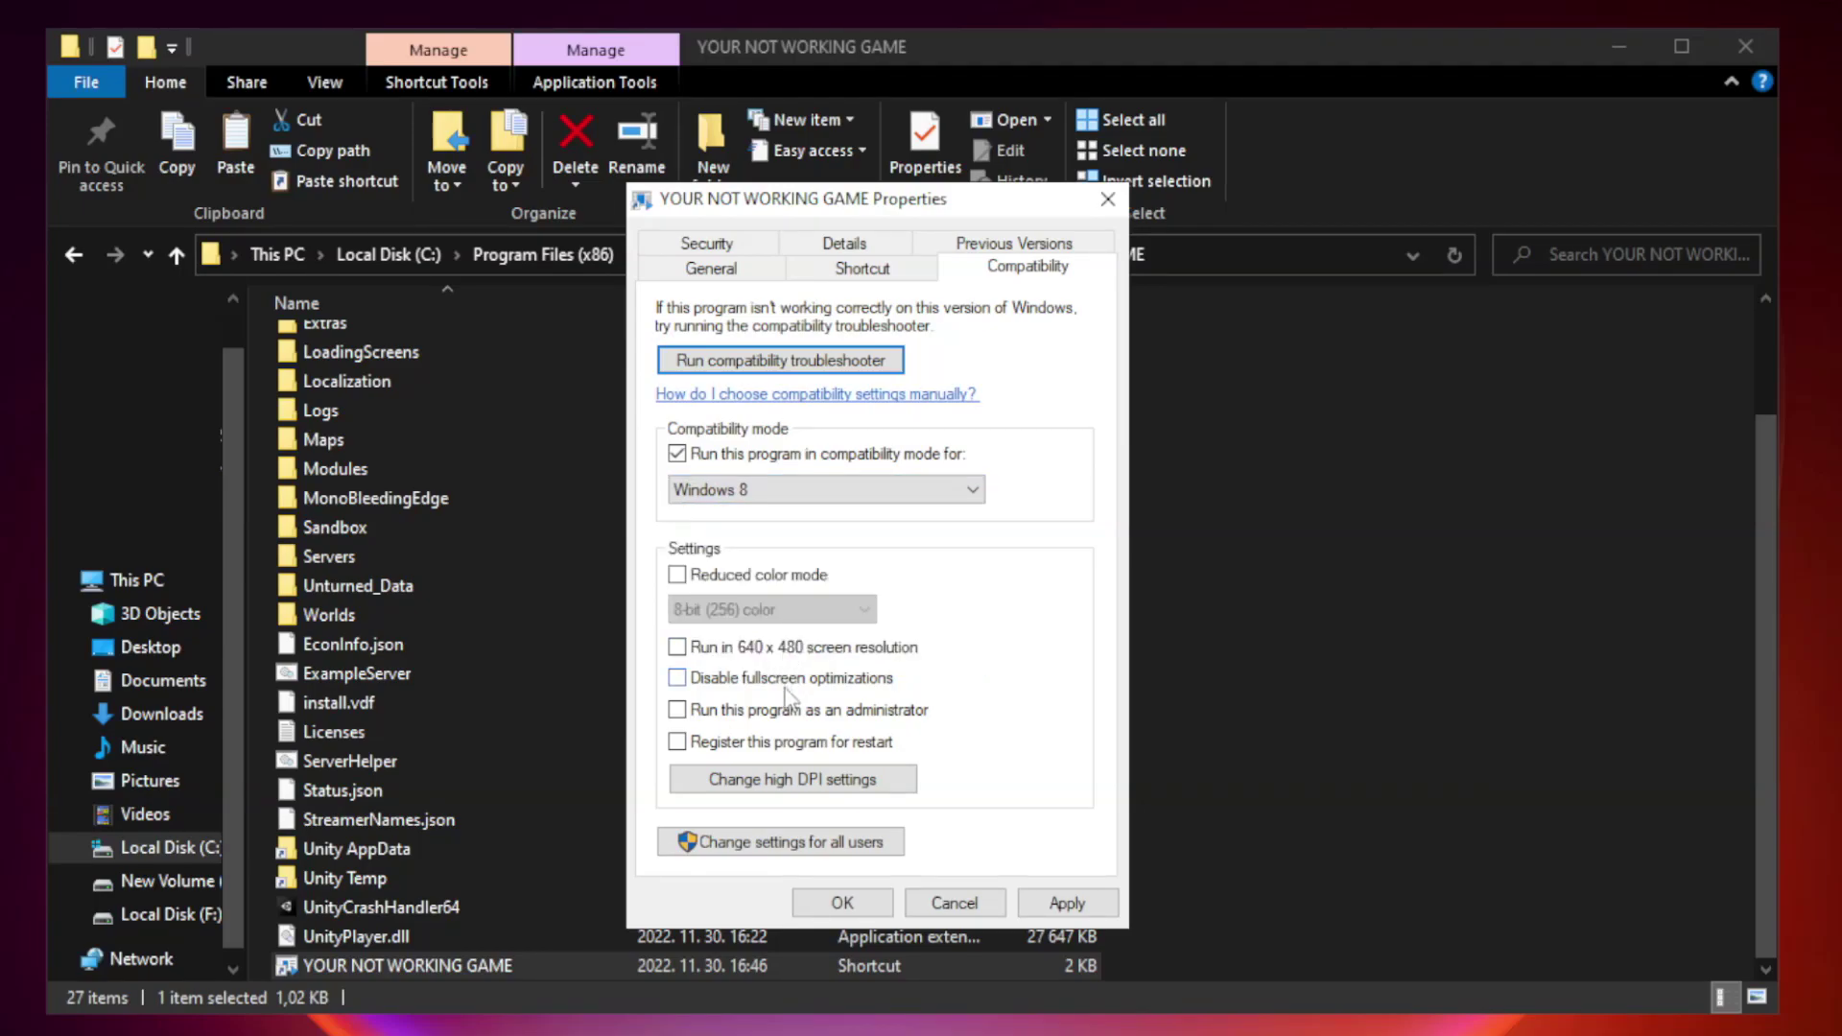
pyautogui.click(721, 690)
pyautogui.click(723, 717)
pyautogui.click(1067, 904)
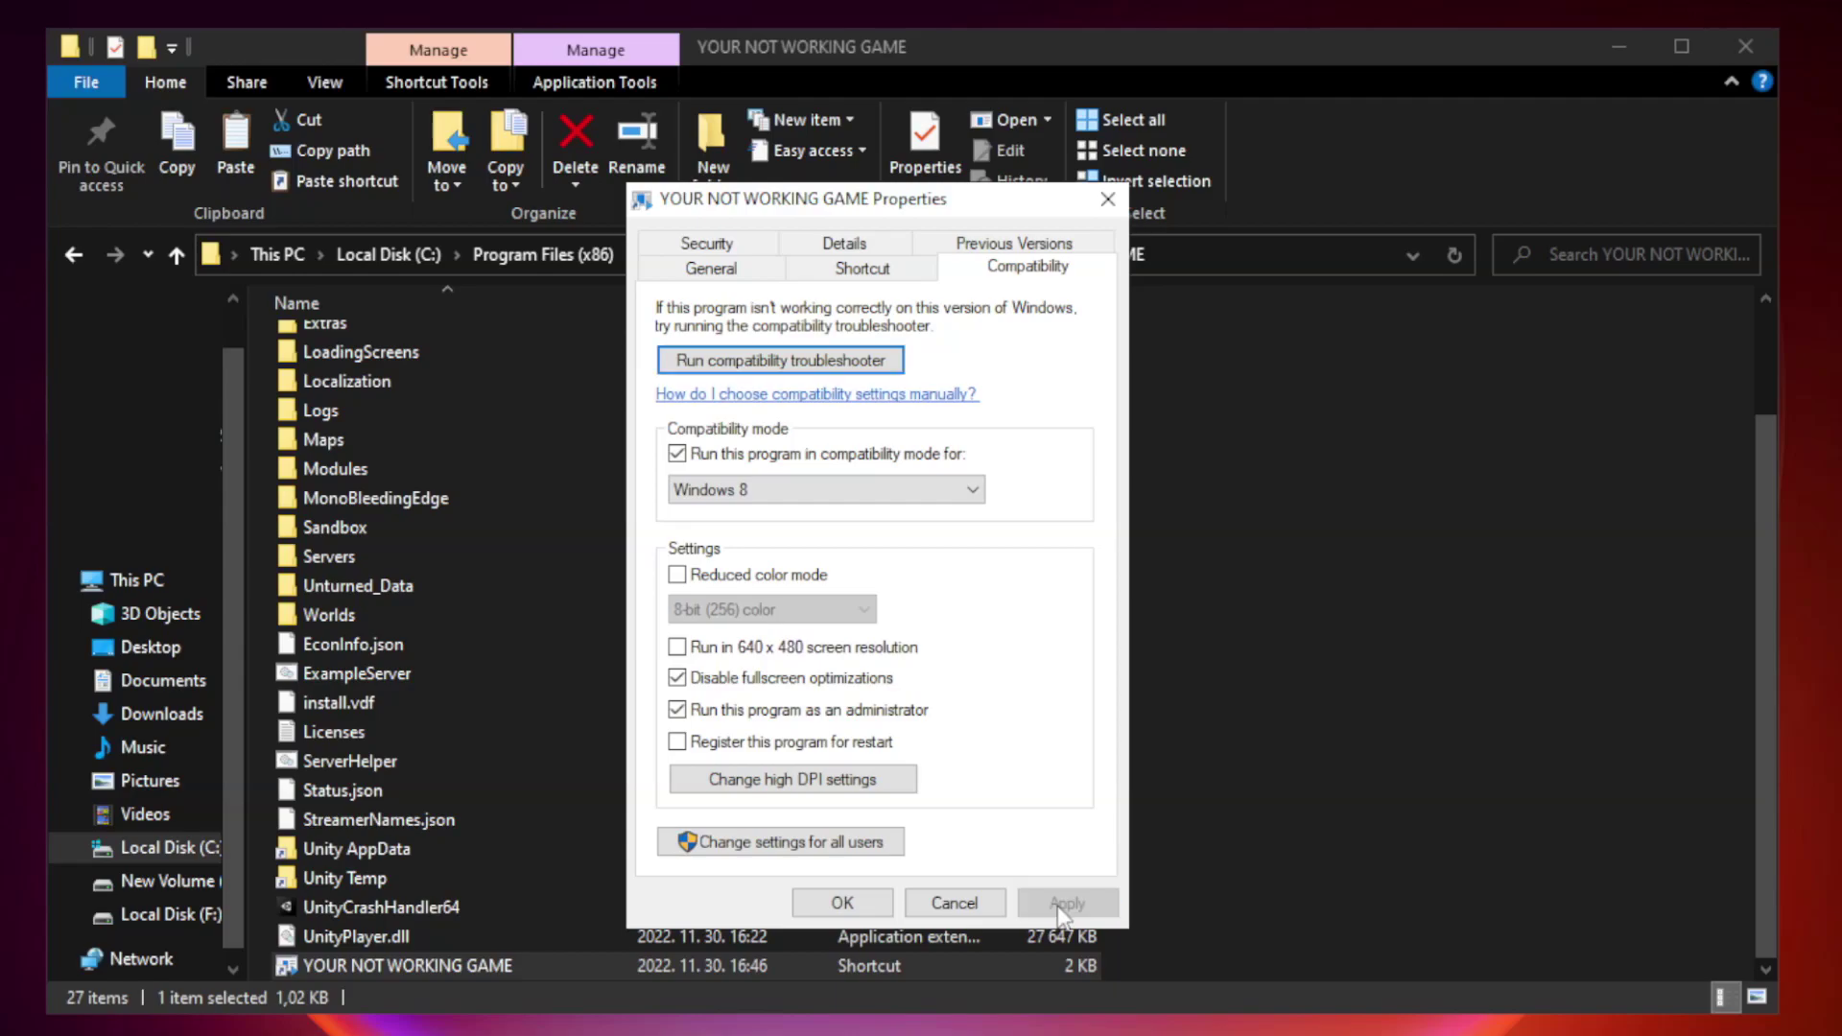
pyautogui.click(841, 904)
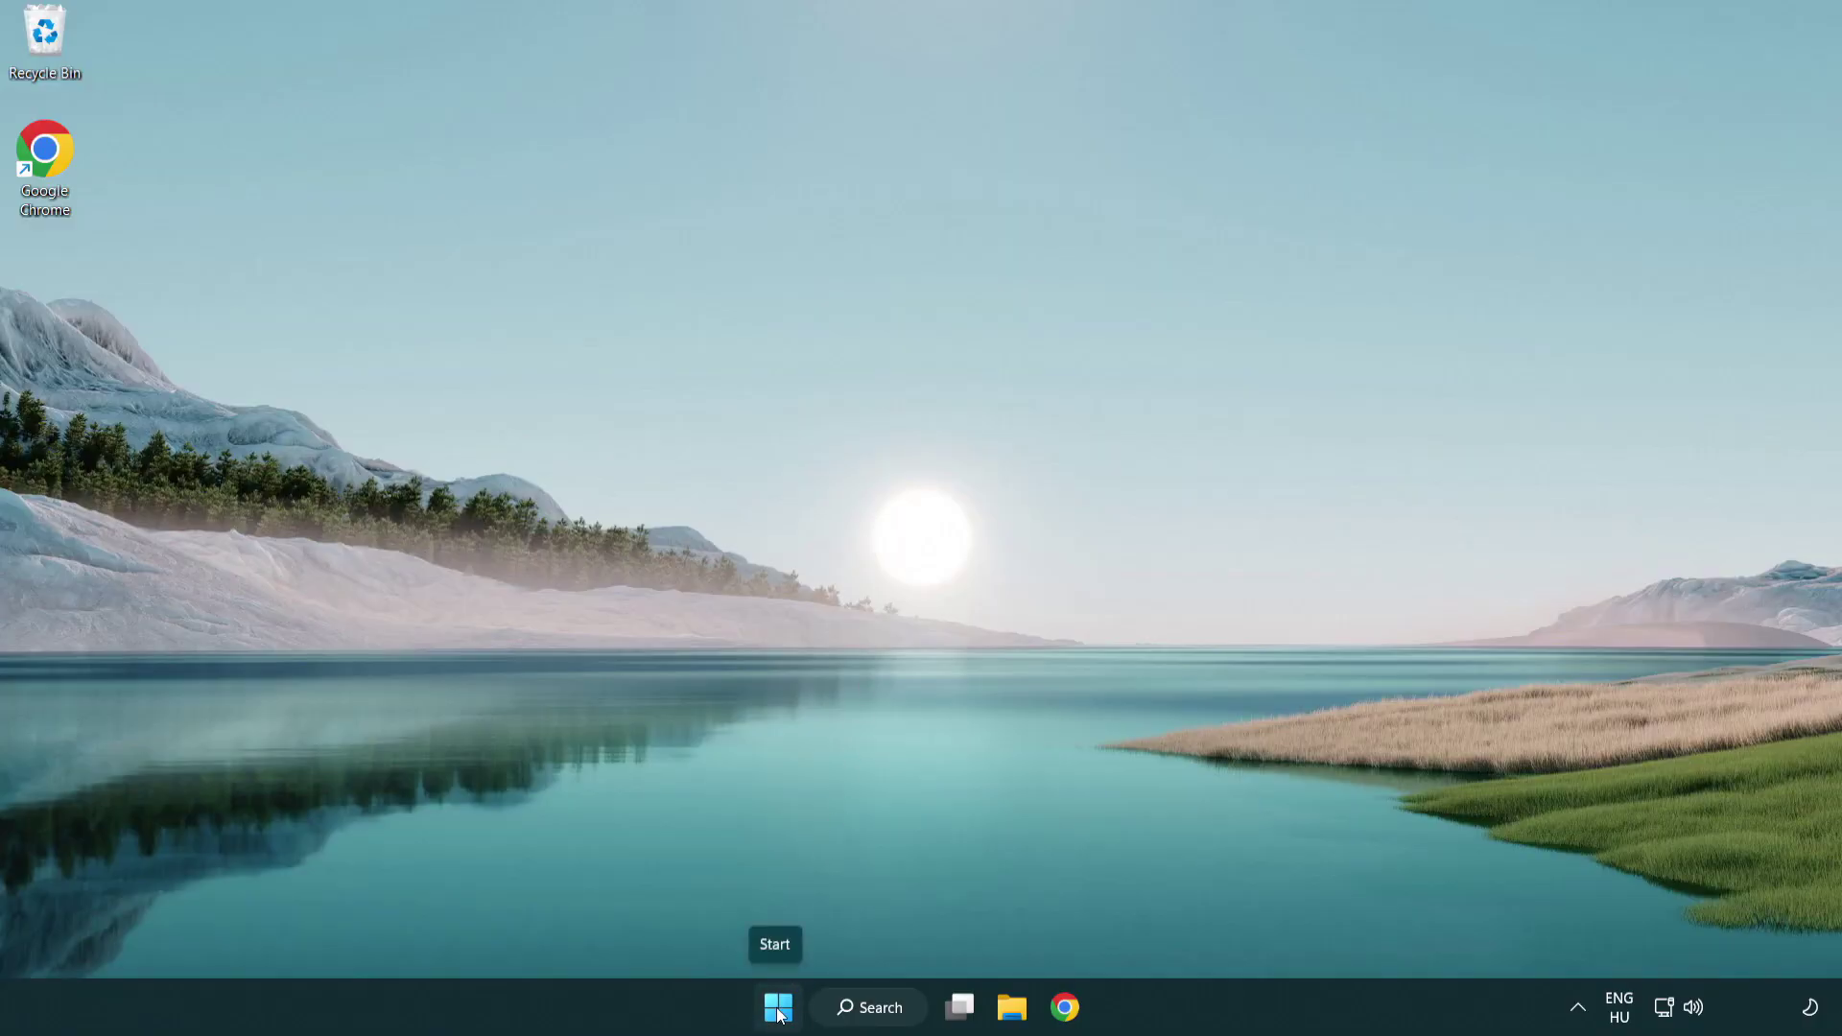
# Step: Launch Task Manager from the Start button's Win+X menu
pyautogui.rightClick(779, 1009)
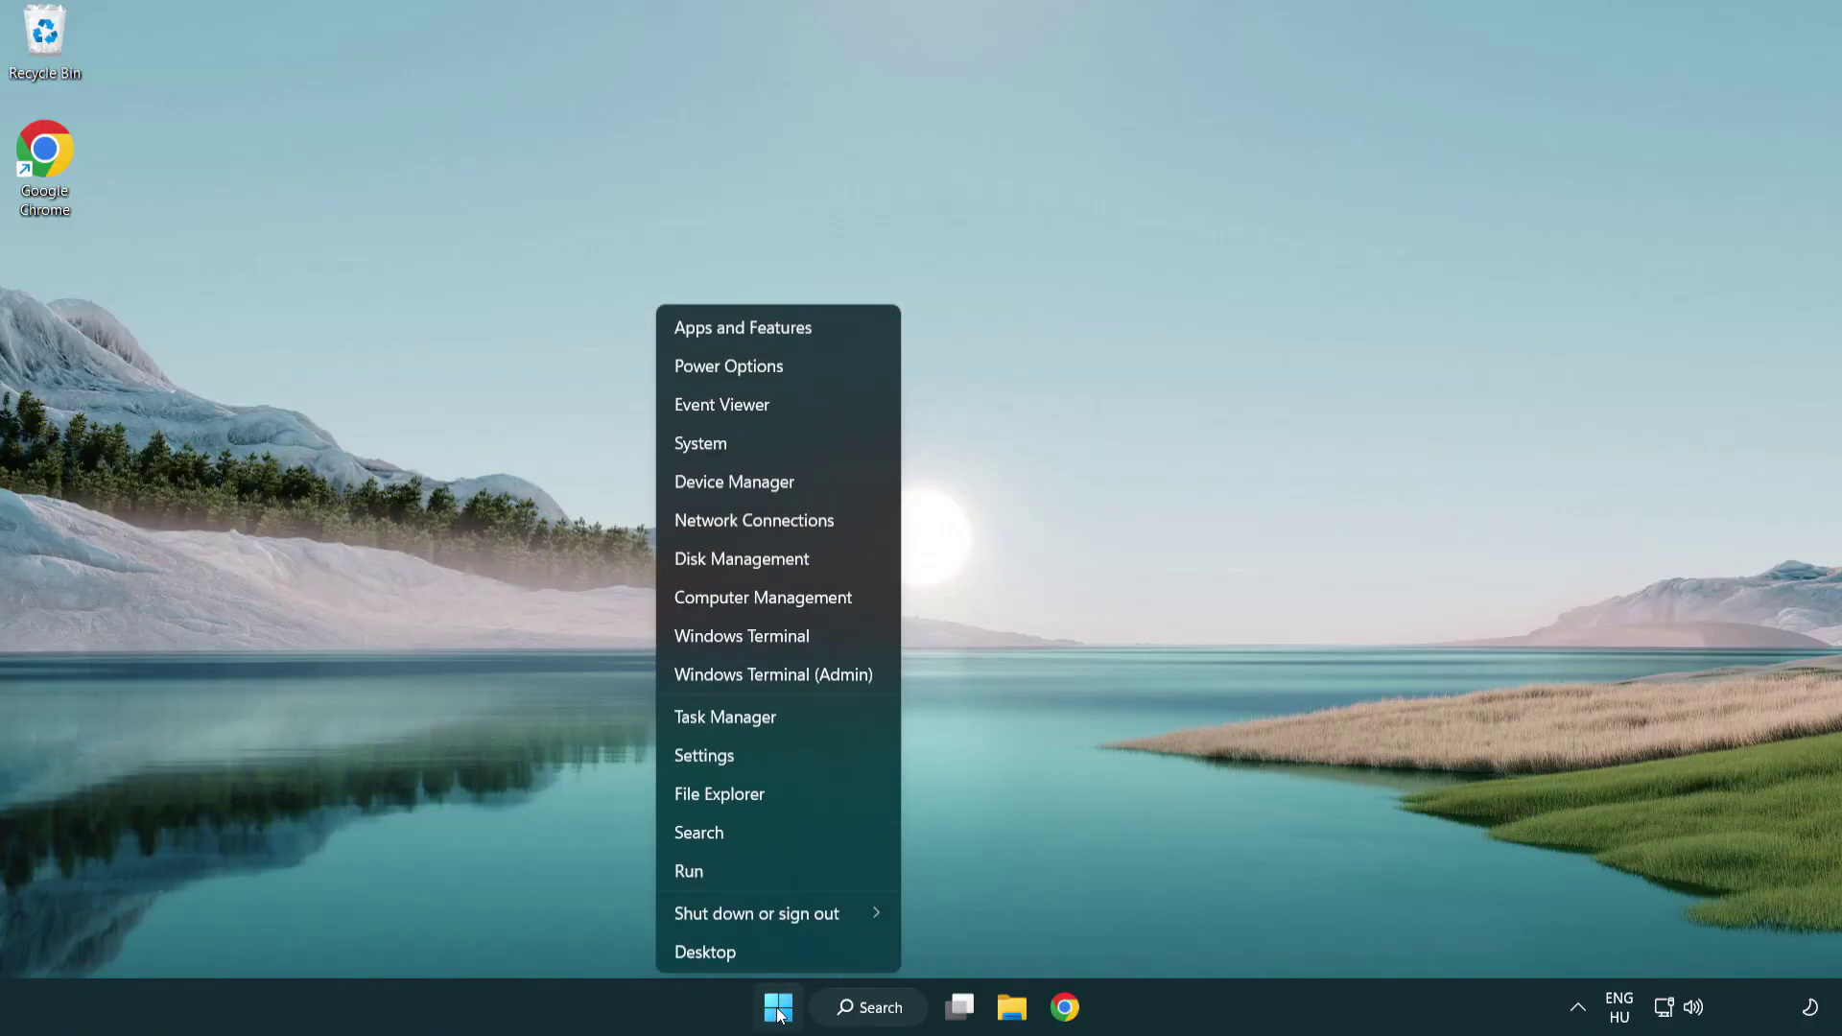
pyautogui.click(814, 718)
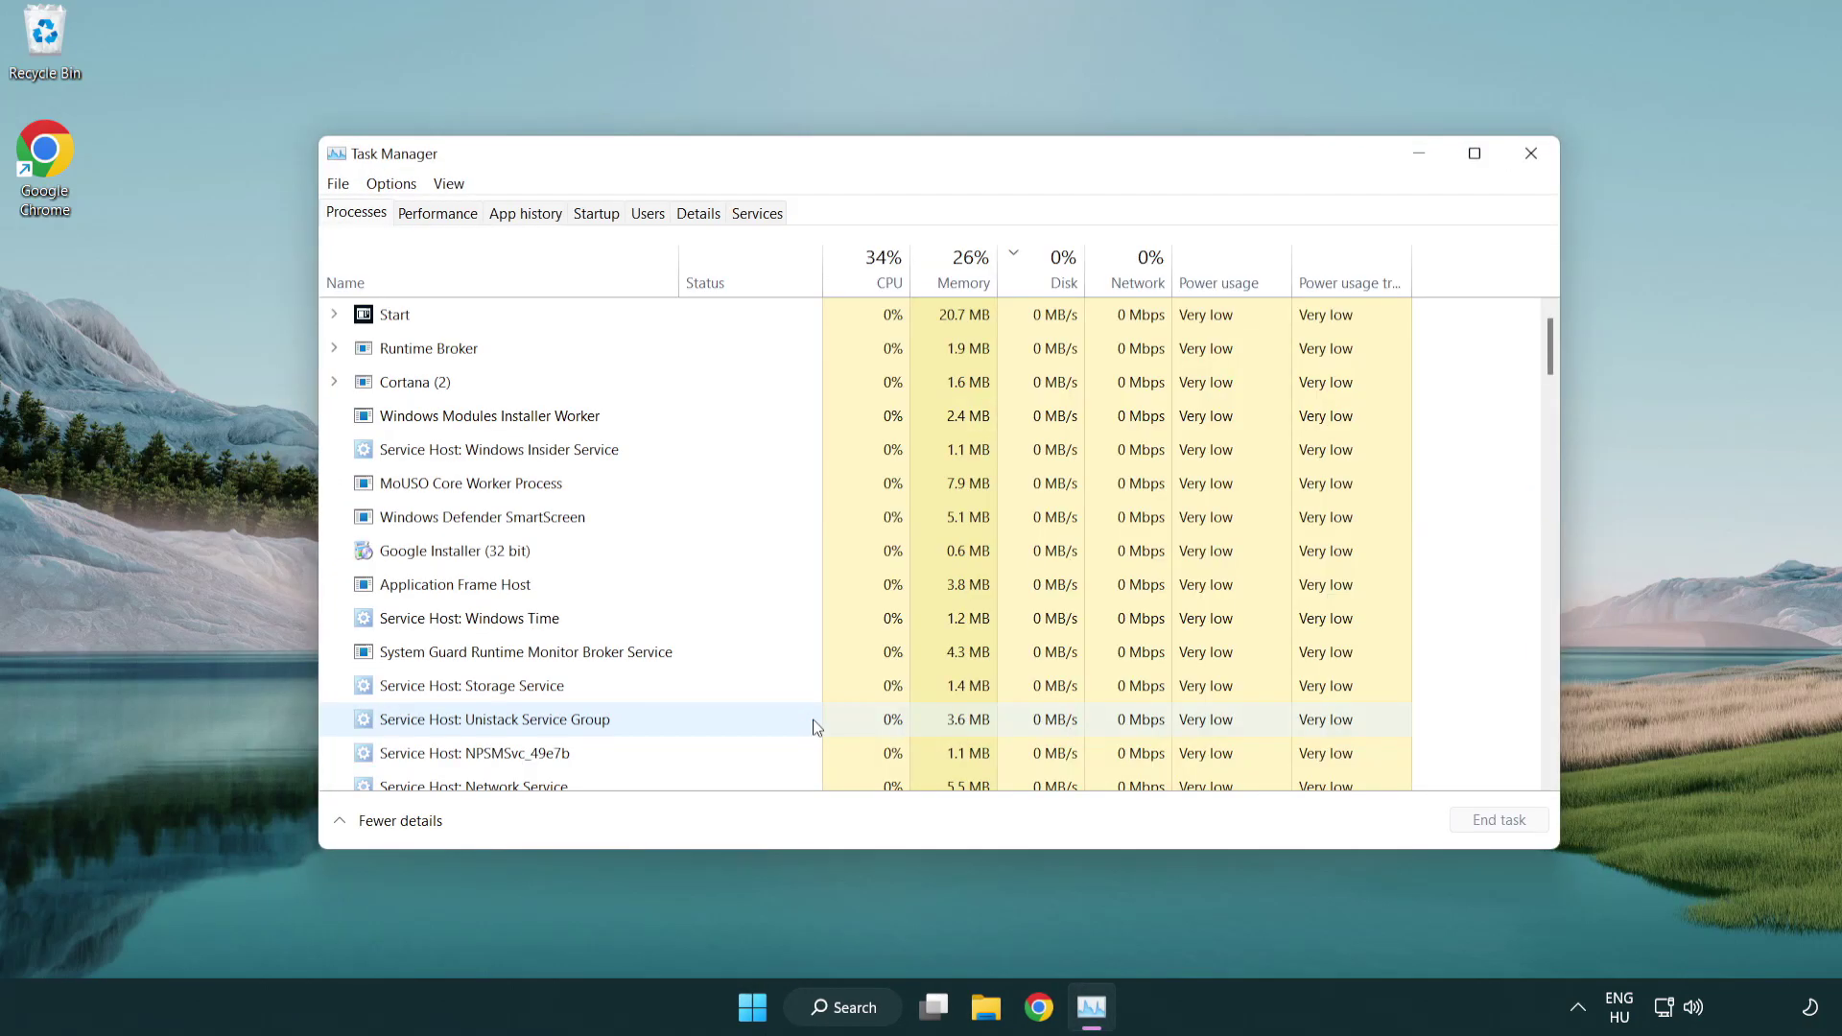
# Step: Disable Terminal, Phone Link, Cortana and Windows Security notifications at startup, then close Task Manager
pyautogui.click(600, 216)
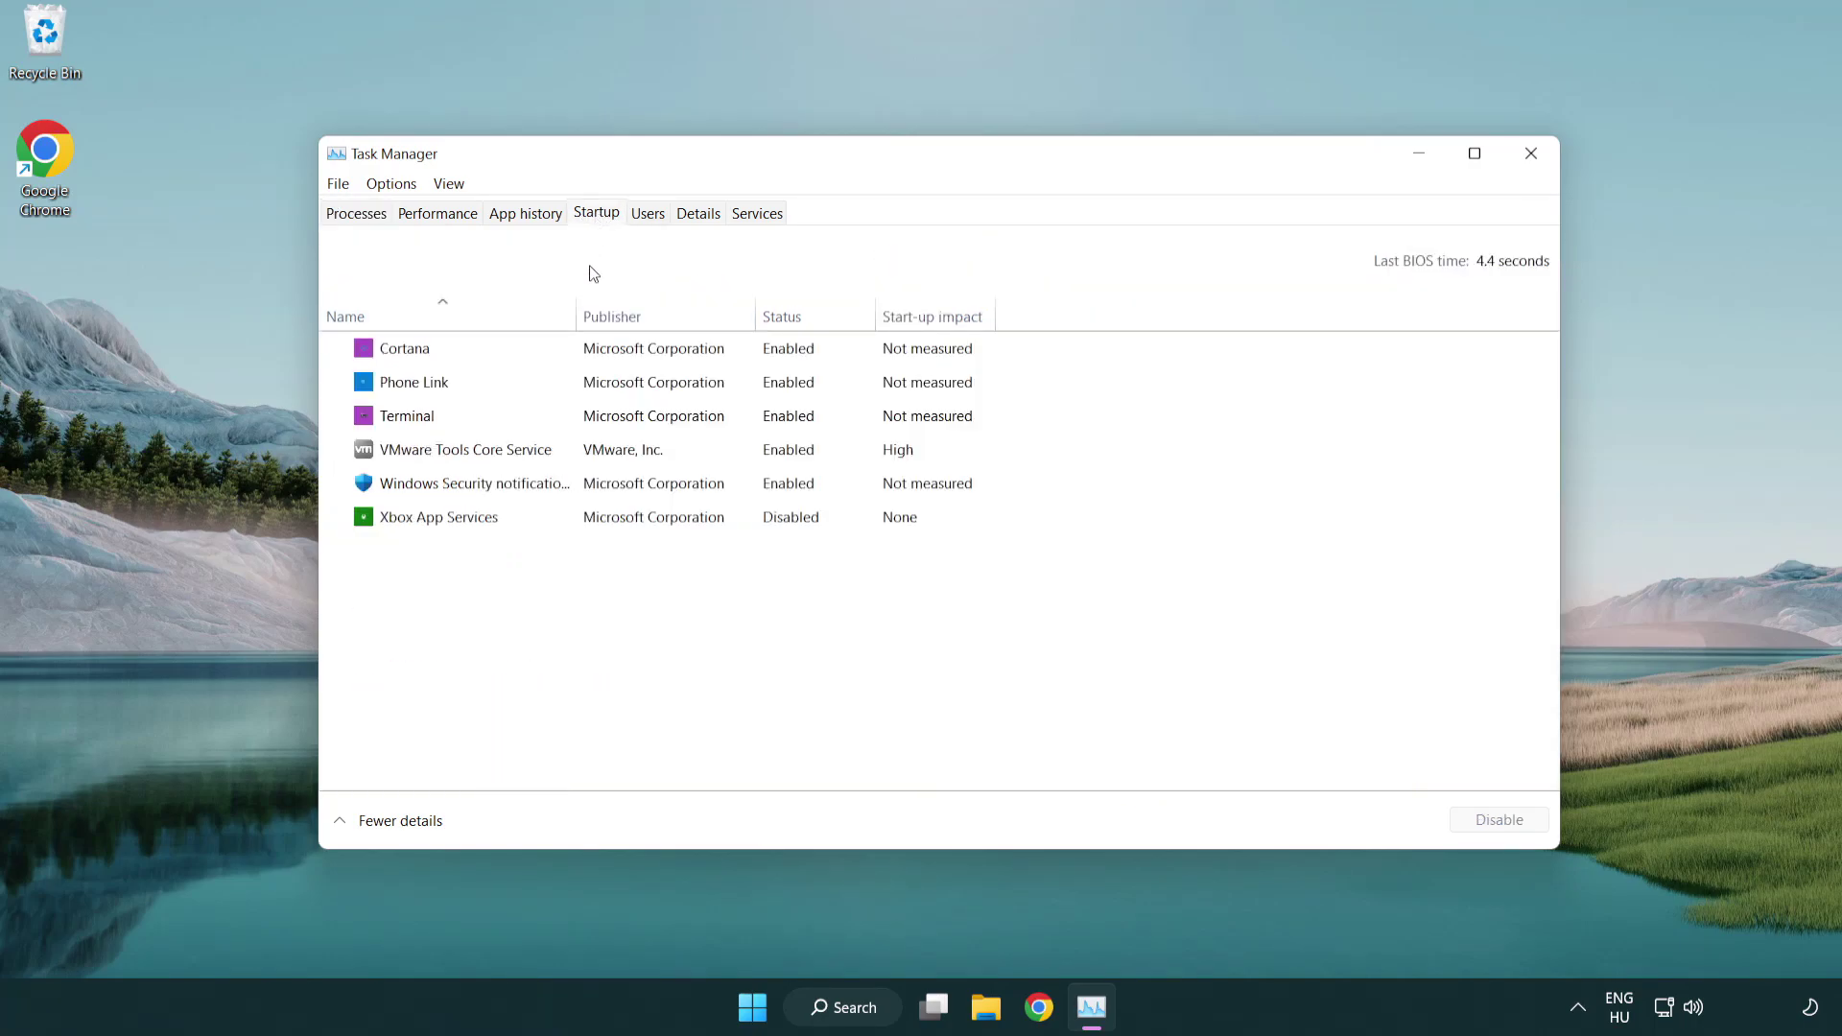
pyautogui.click(606, 419)
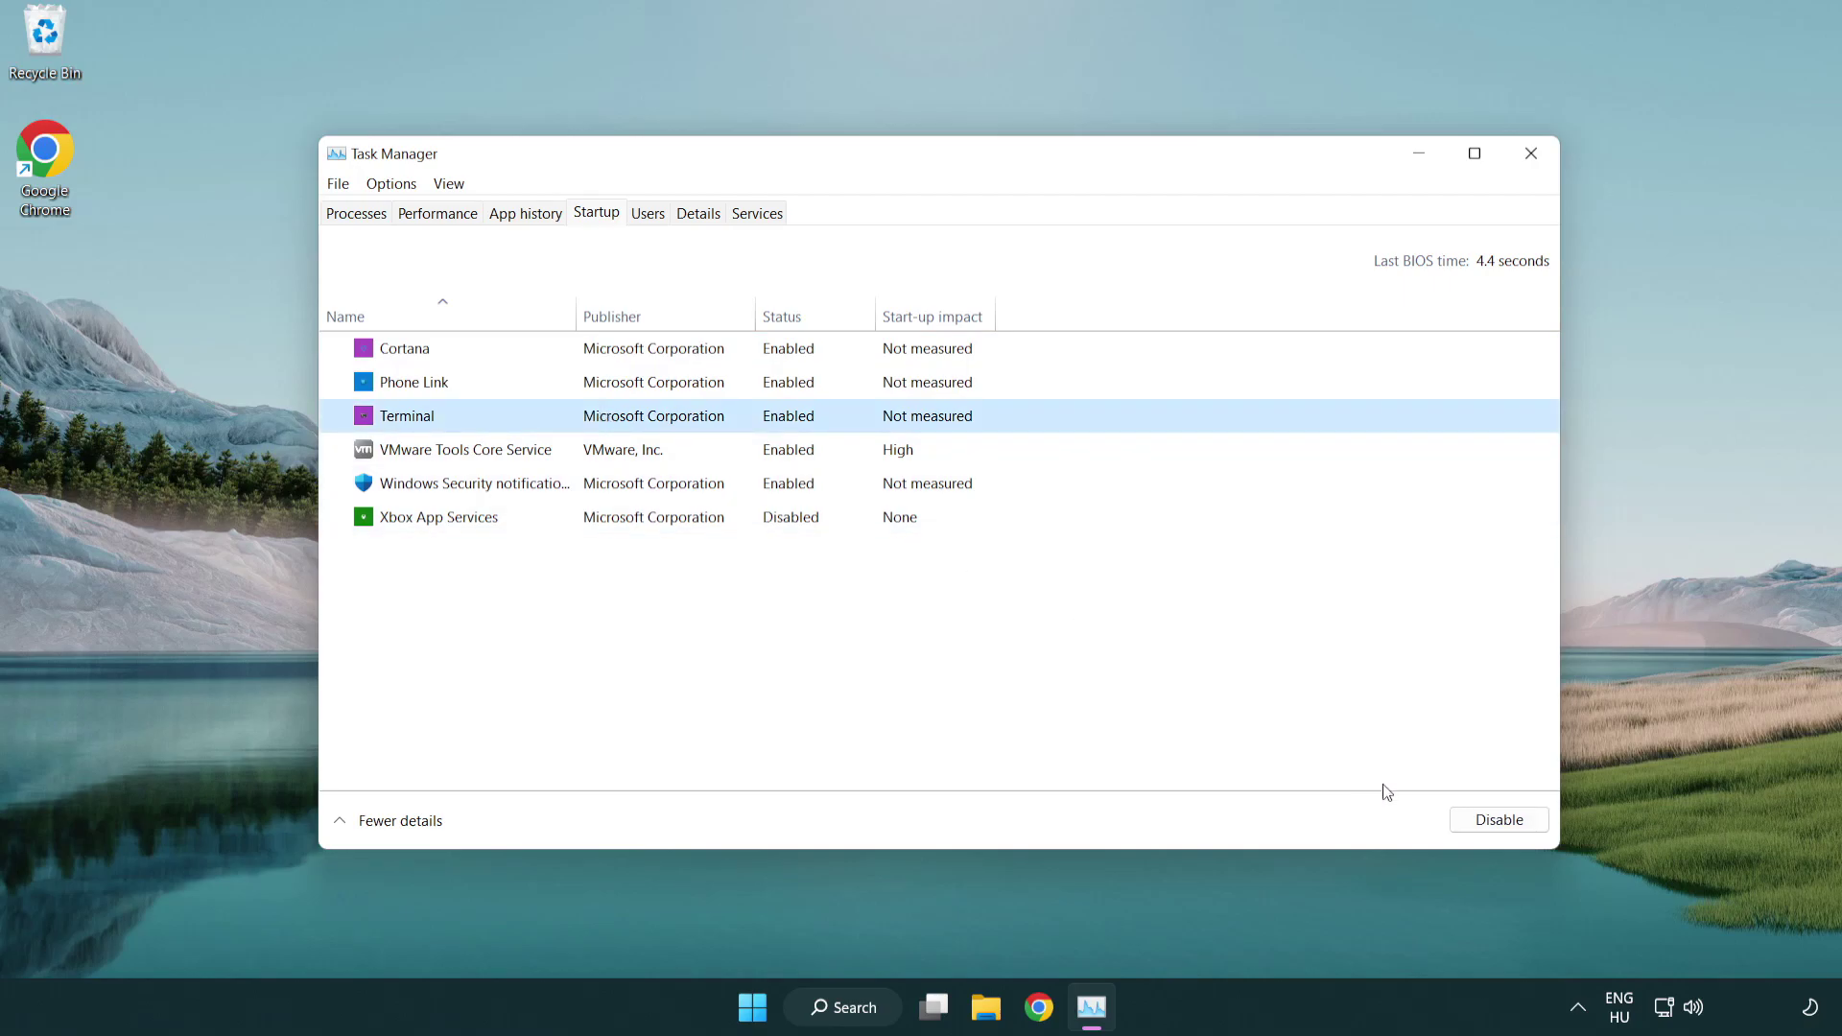
pyautogui.click(1496, 818)
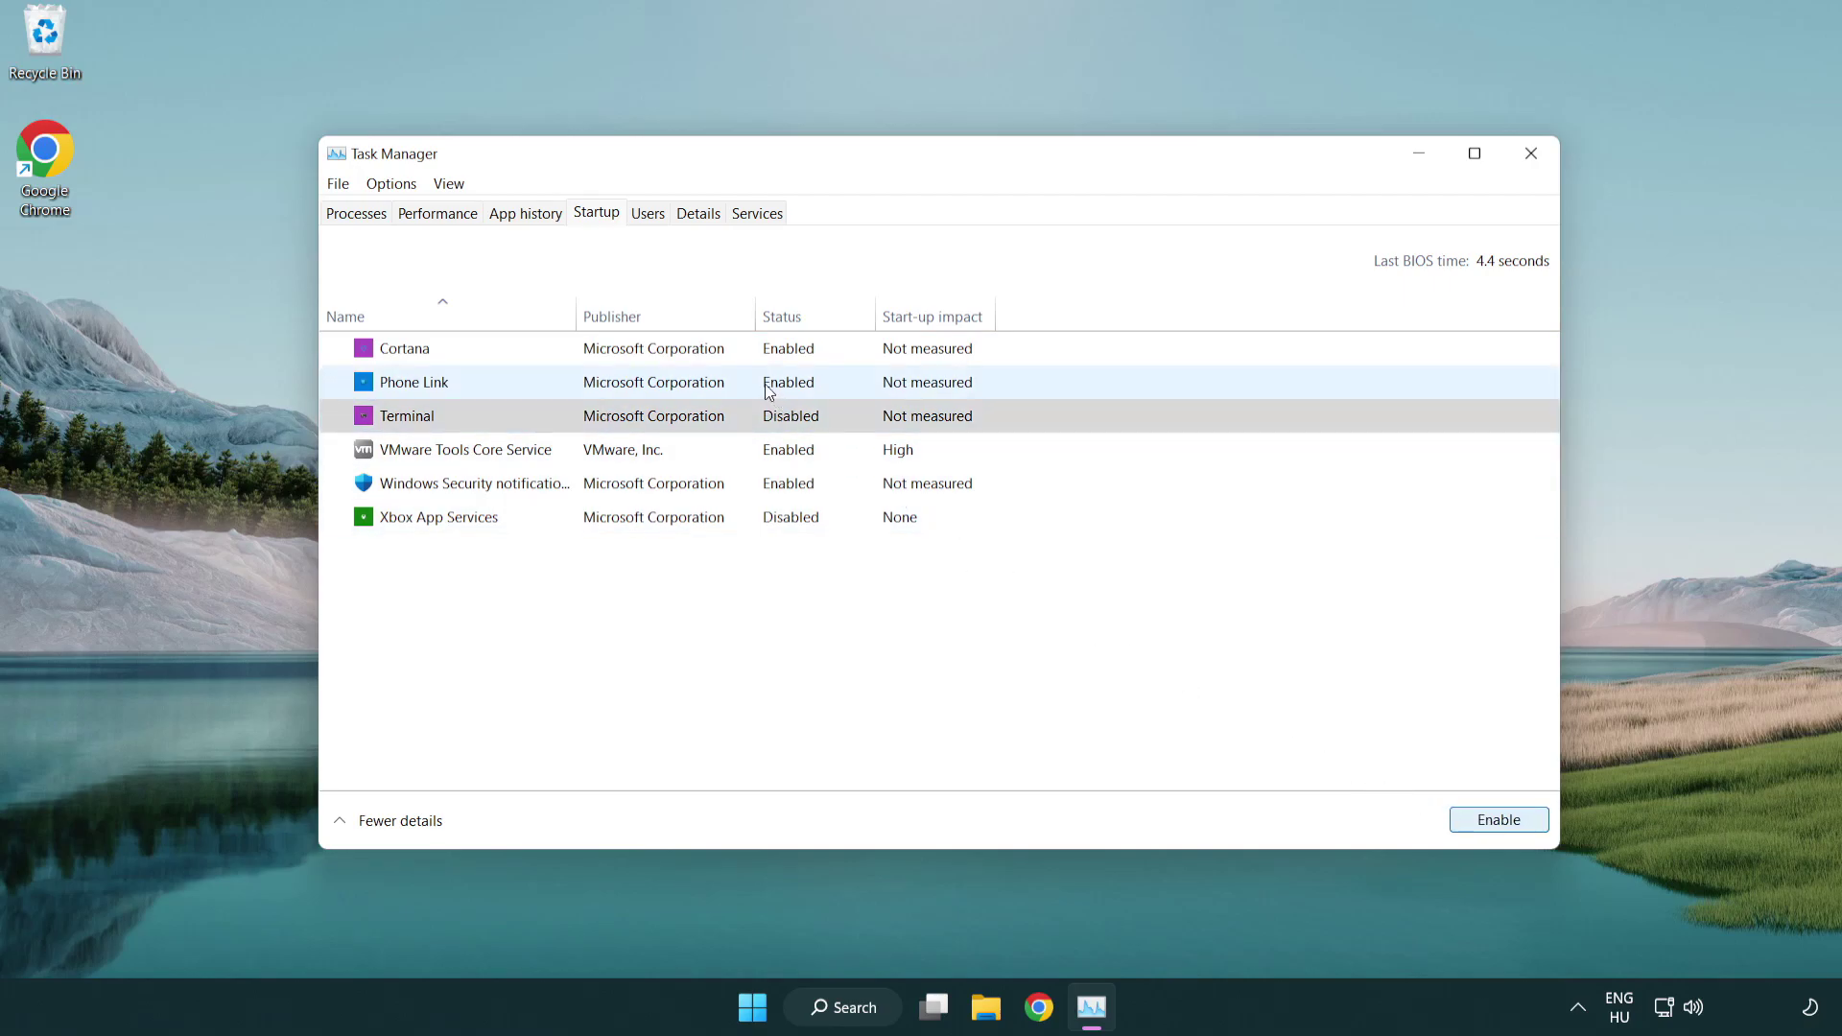
pyautogui.click(766, 385)
pyautogui.click(1497, 821)
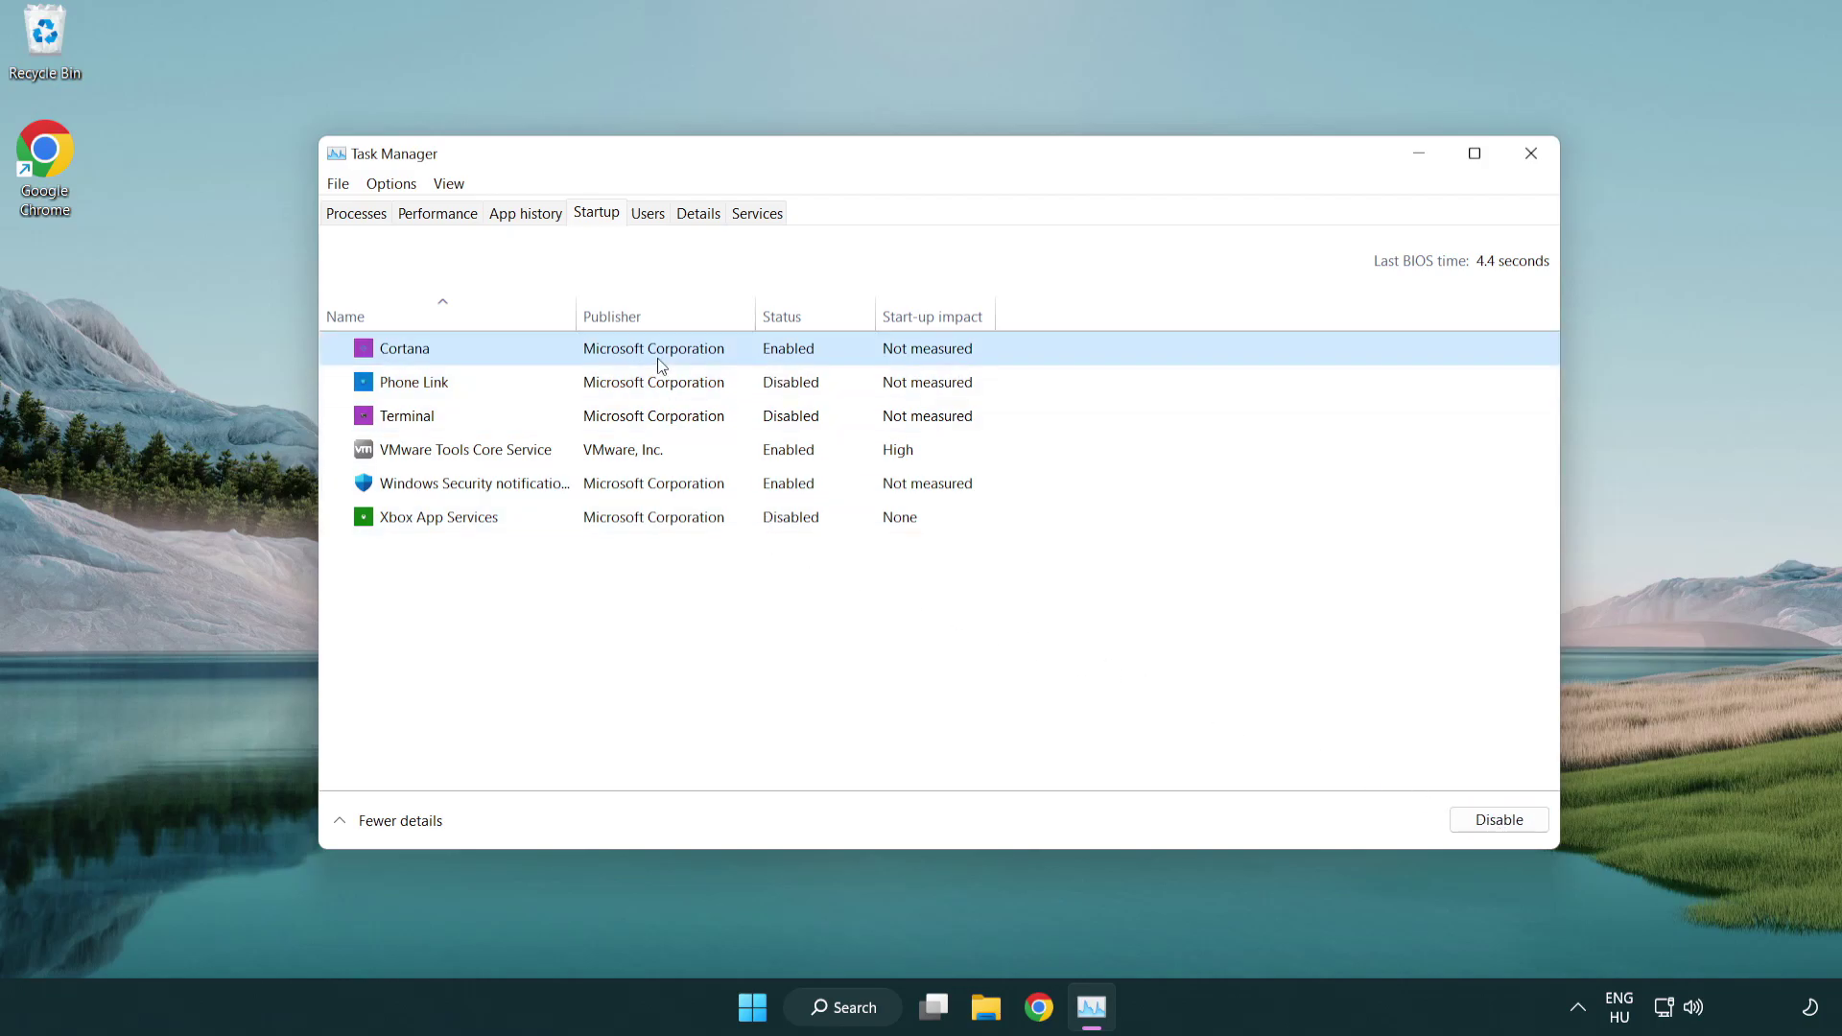
pyautogui.click(1497, 820)
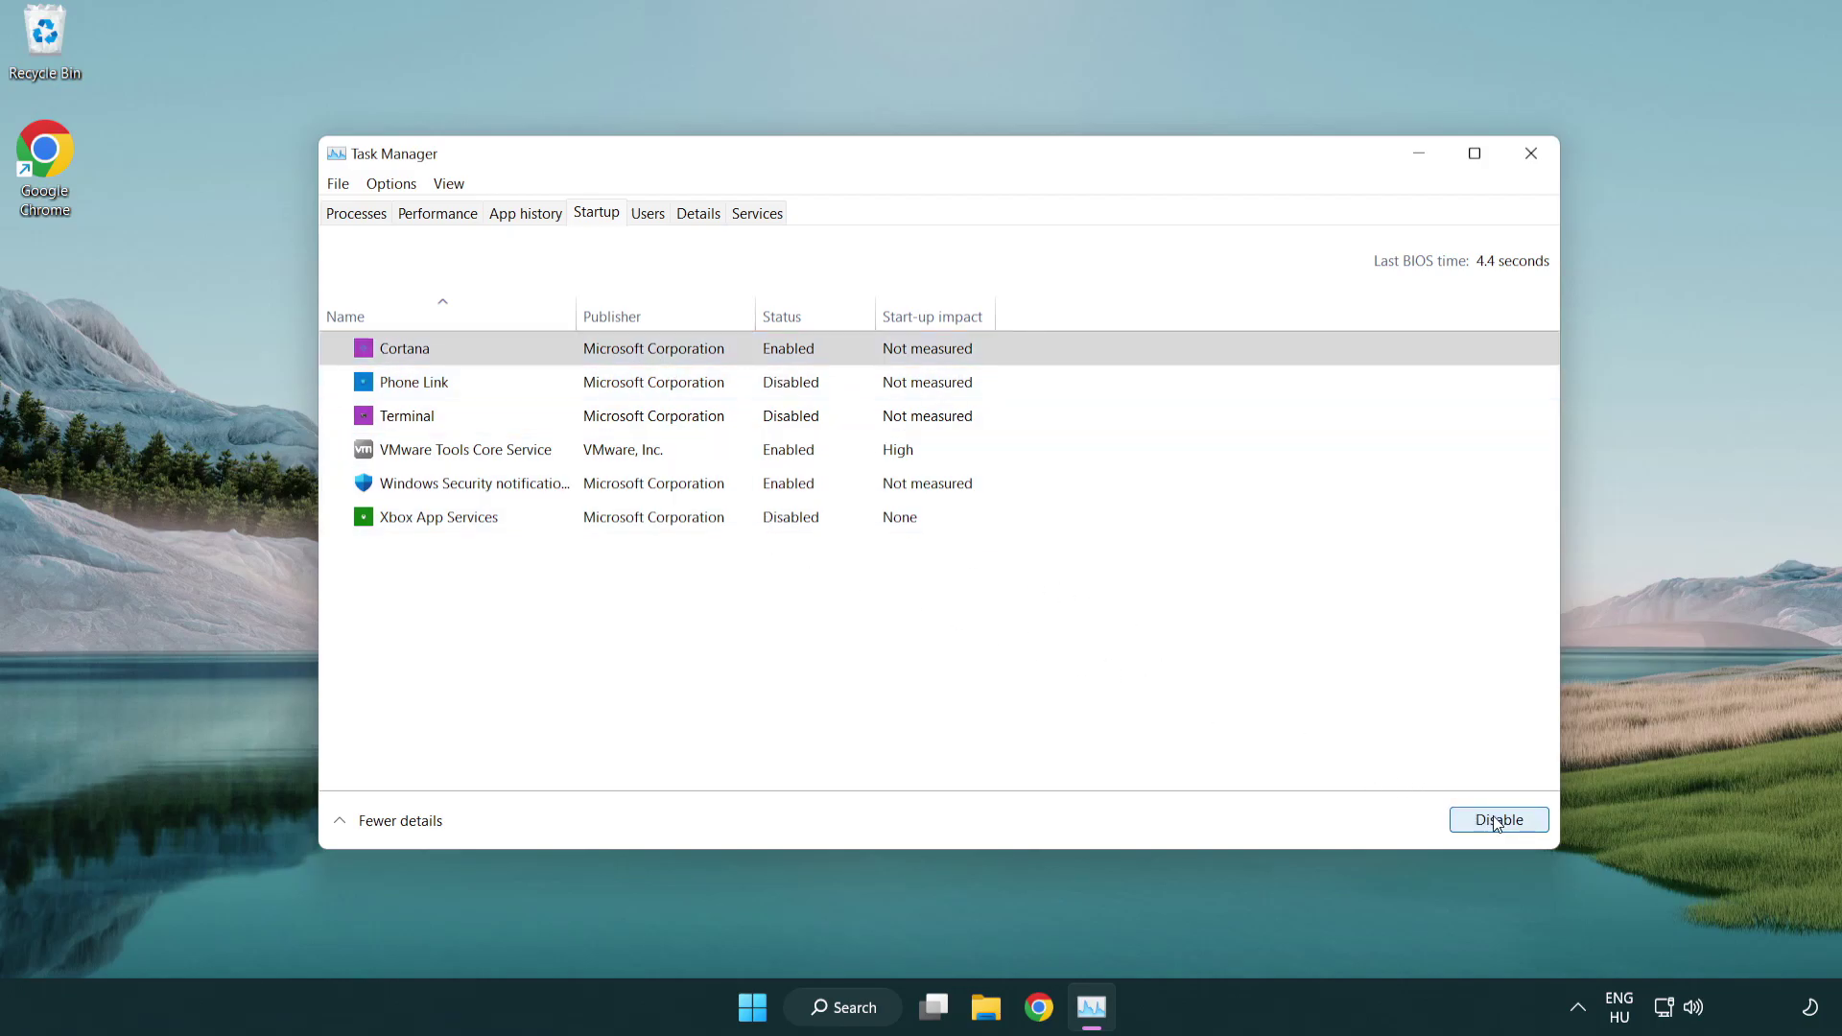
pyautogui.click(877, 491)
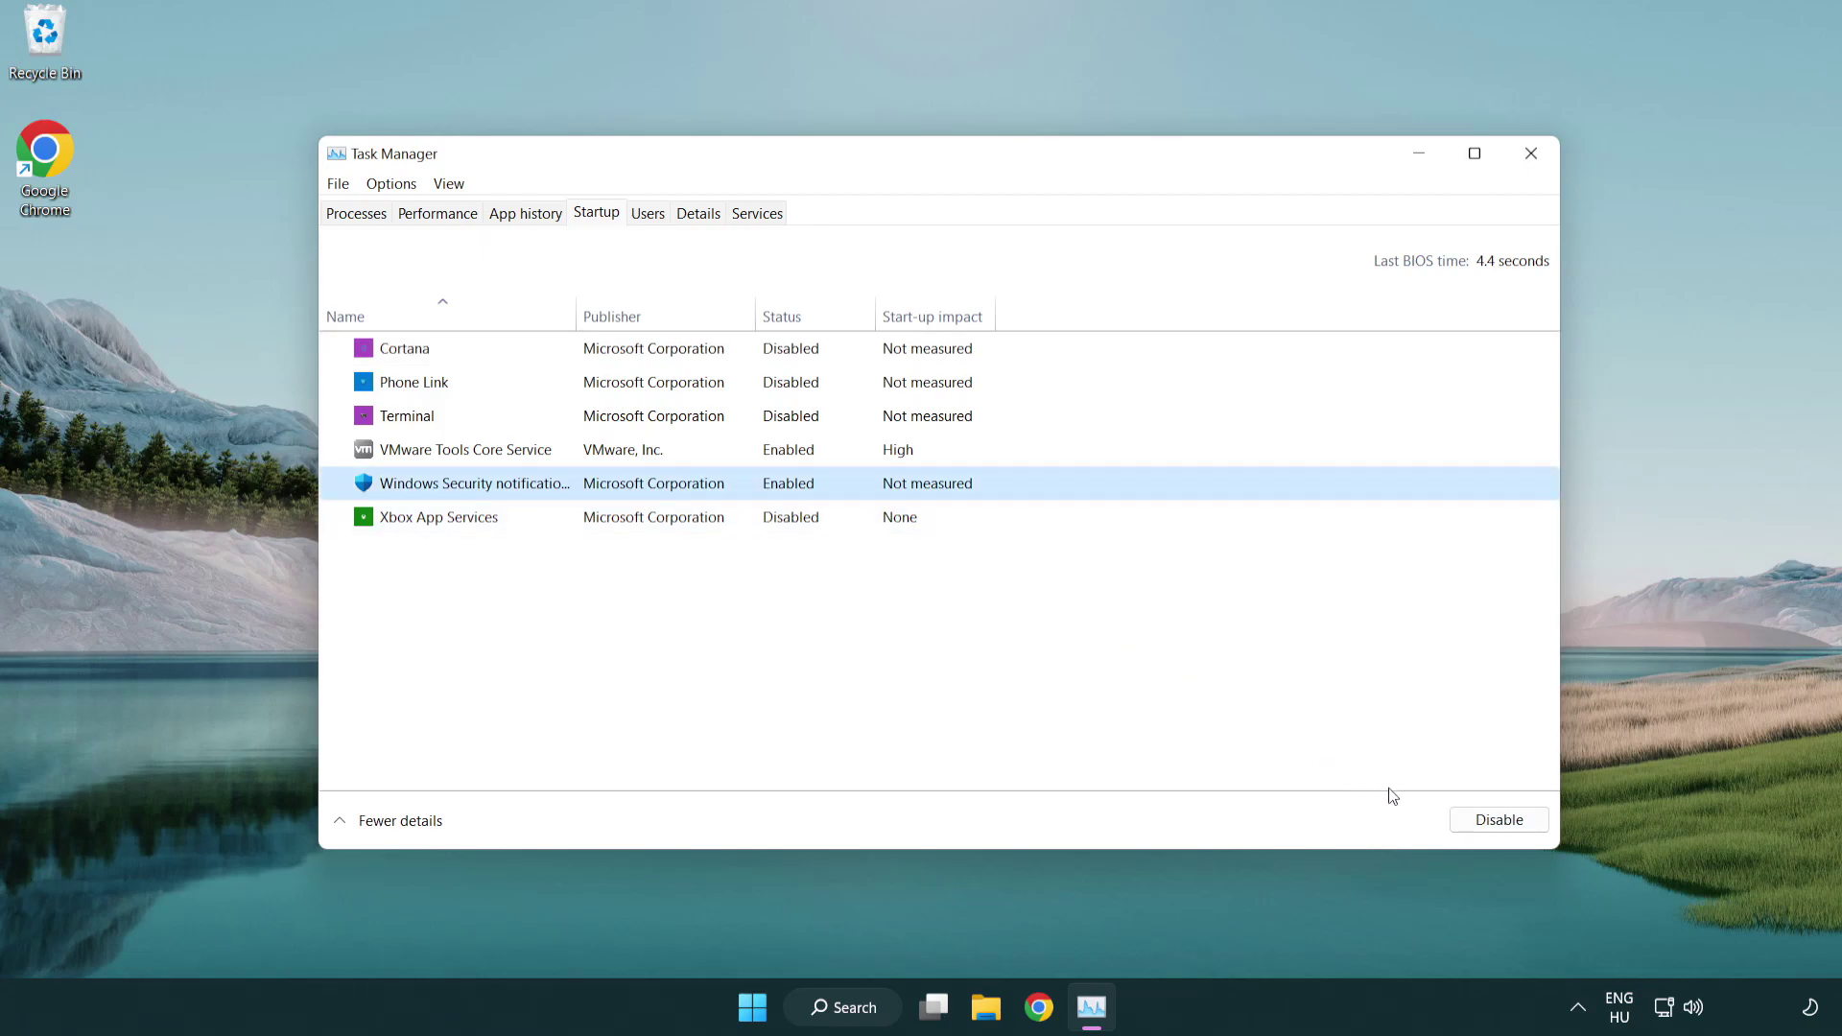
pyautogui.click(1498, 820)
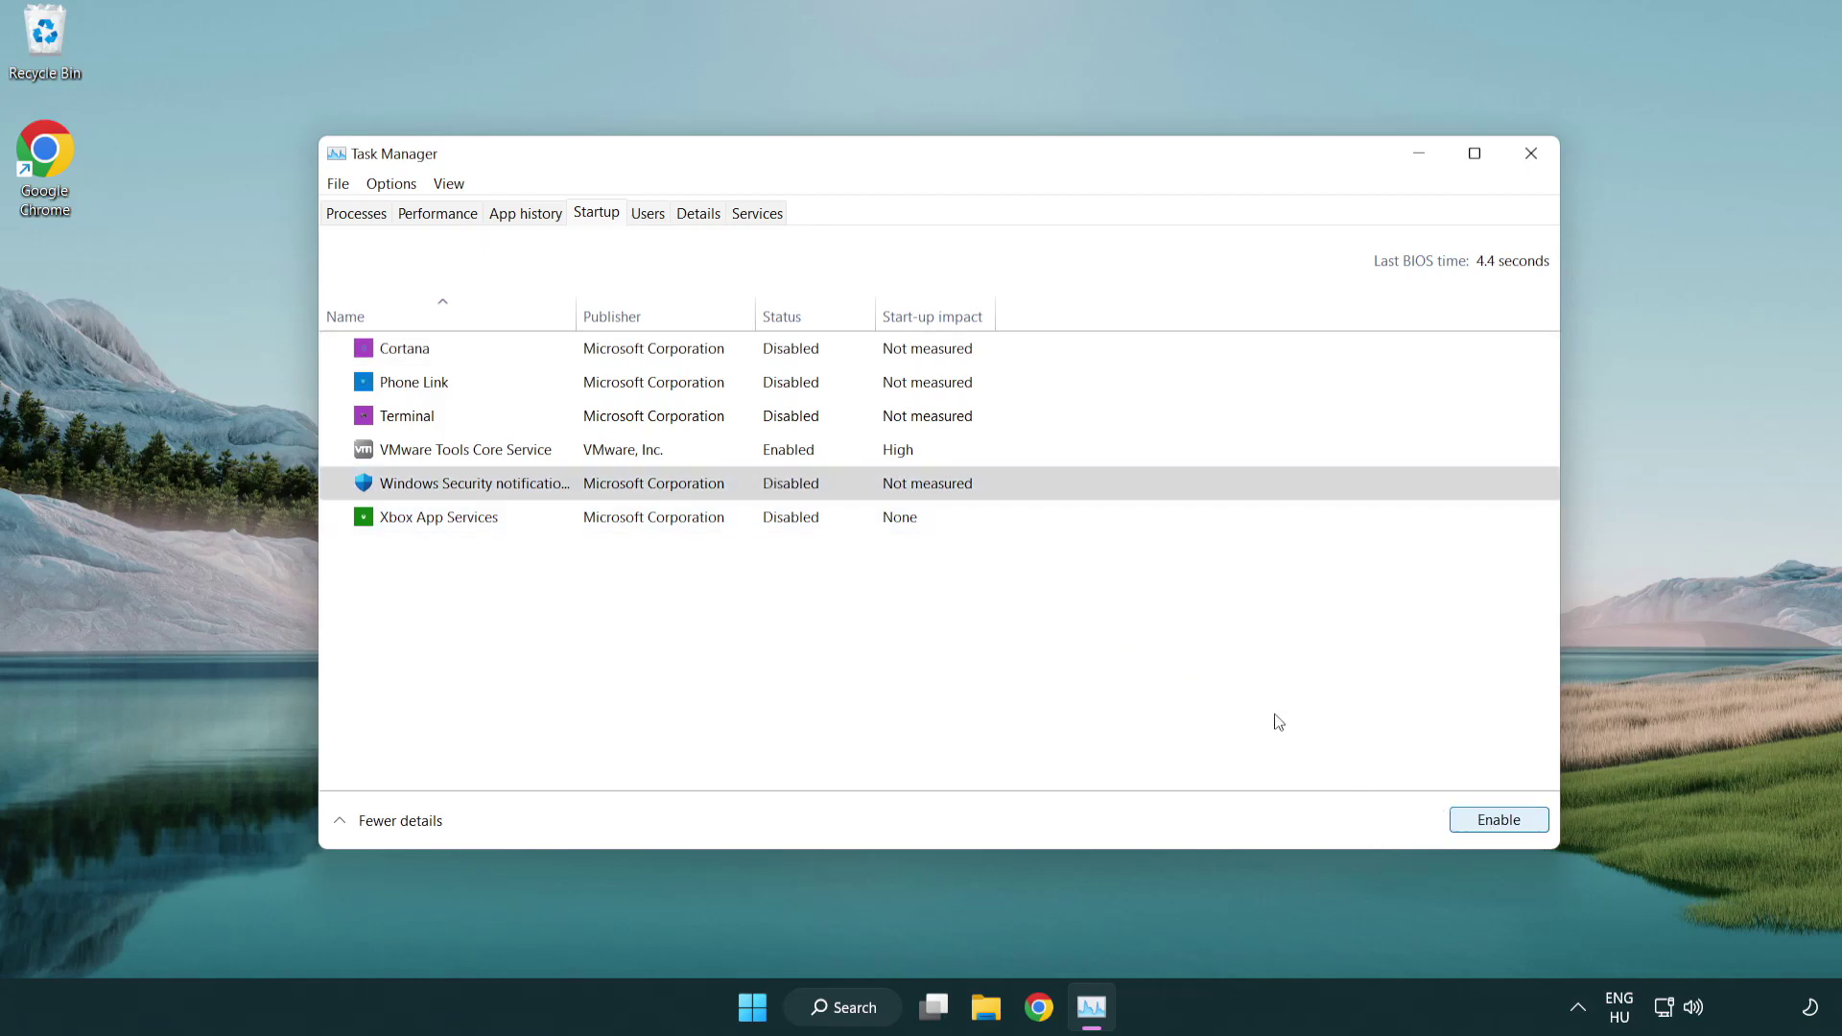
pyautogui.click(1535, 161)
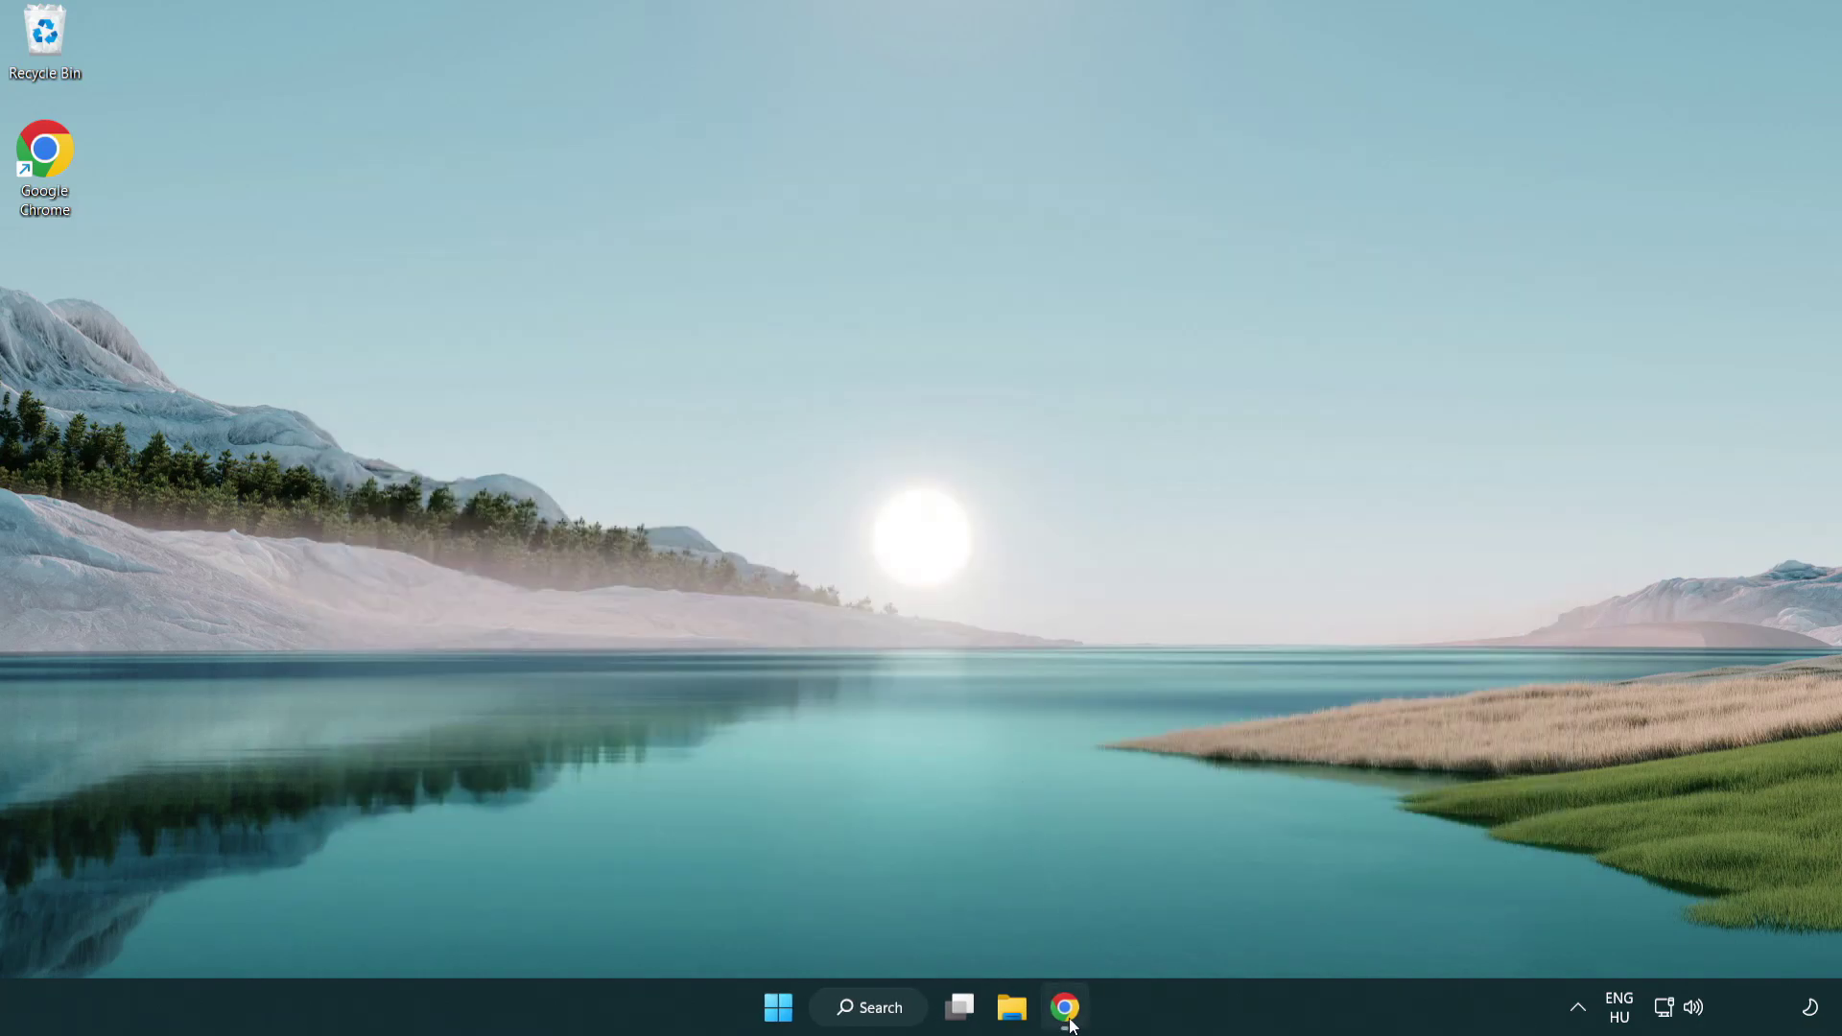
# Step: Download dxwebsetup.exe, the DirectX End-User Runtime Web Installer, from Microsoft's page in Chrome
pyautogui.click(1066, 1007)
pyautogui.scroll(2, 763, 811)
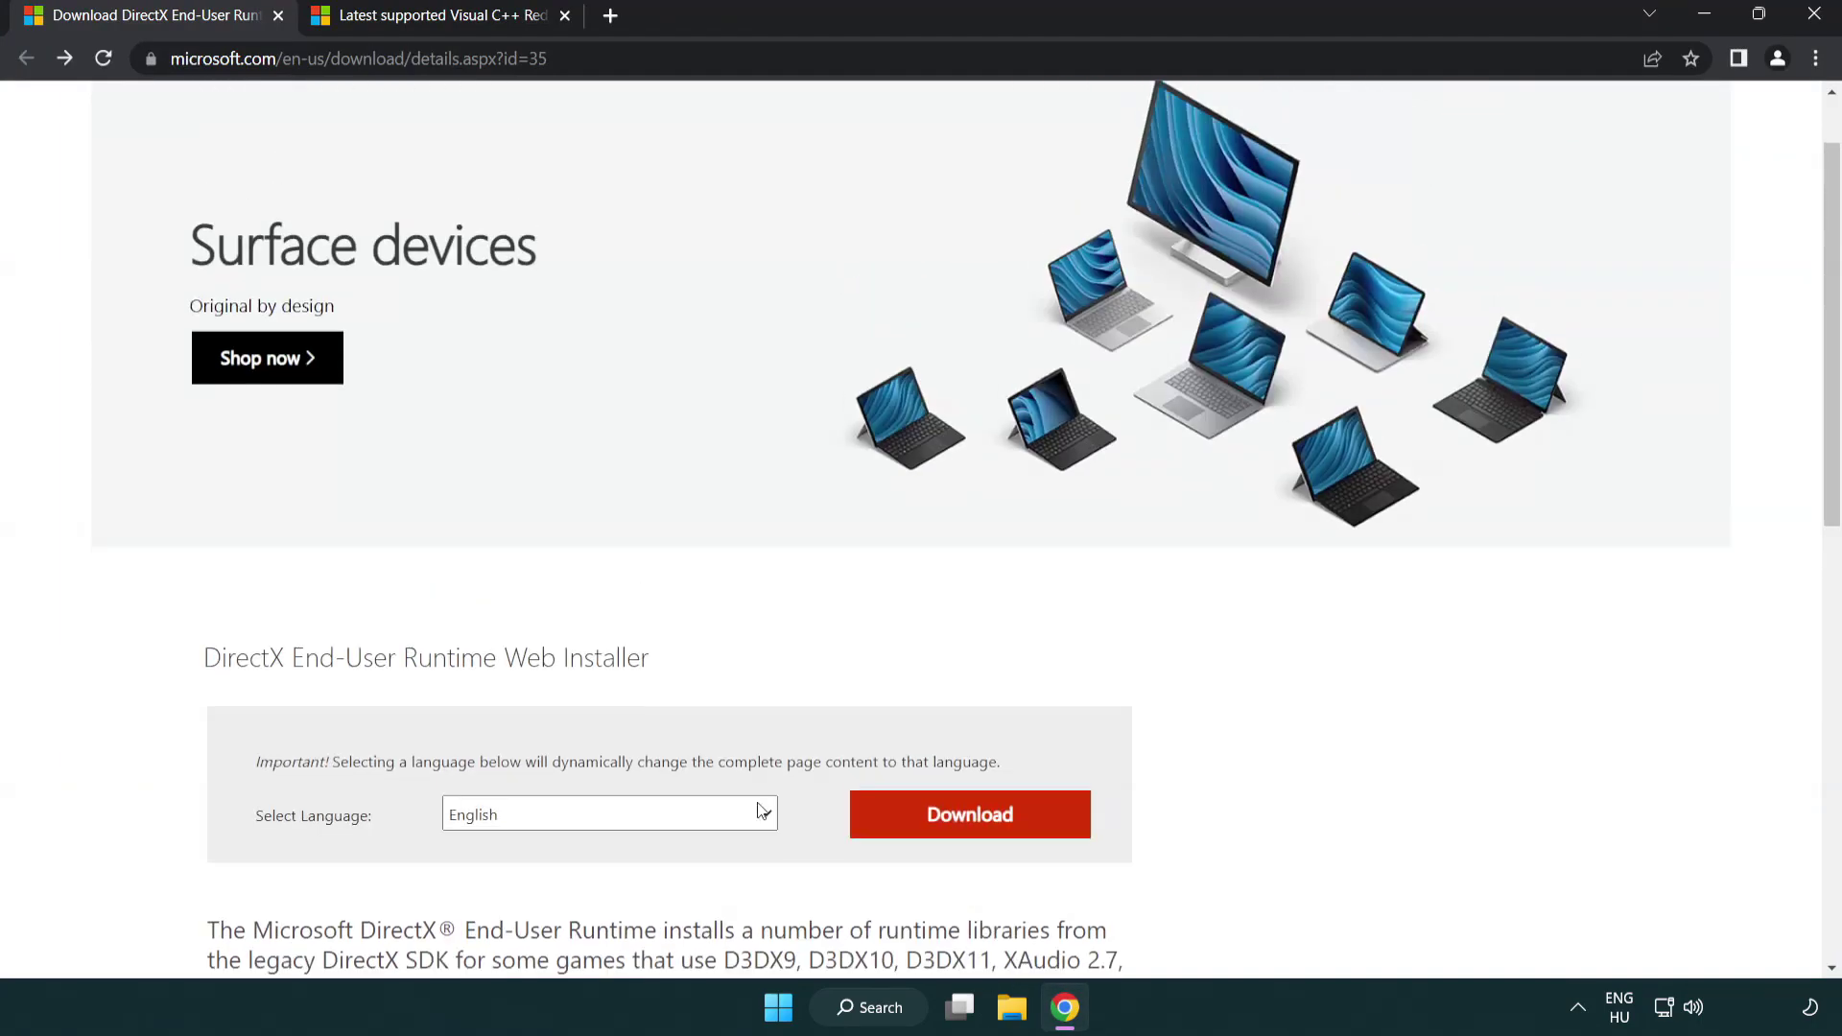
pyautogui.scroll(1, 764, 811)
pyautogui.click(804, 57)
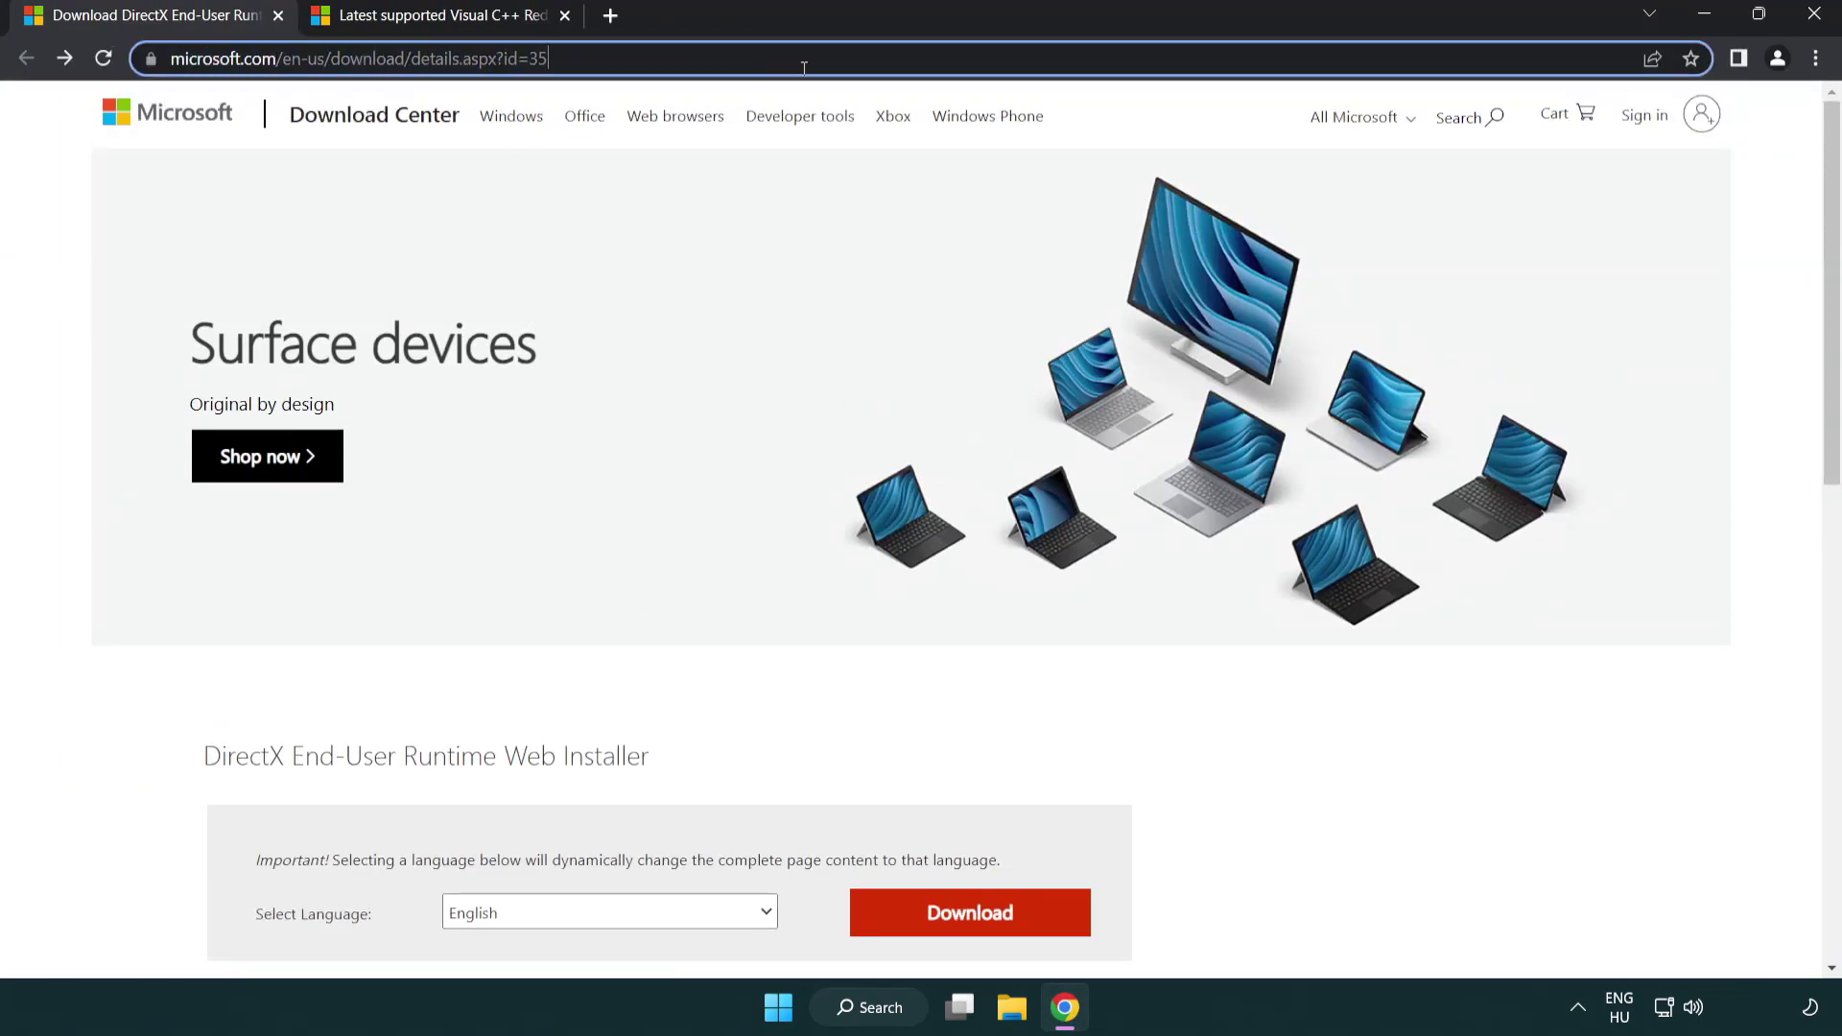
pyautogui.click(1767, 418)
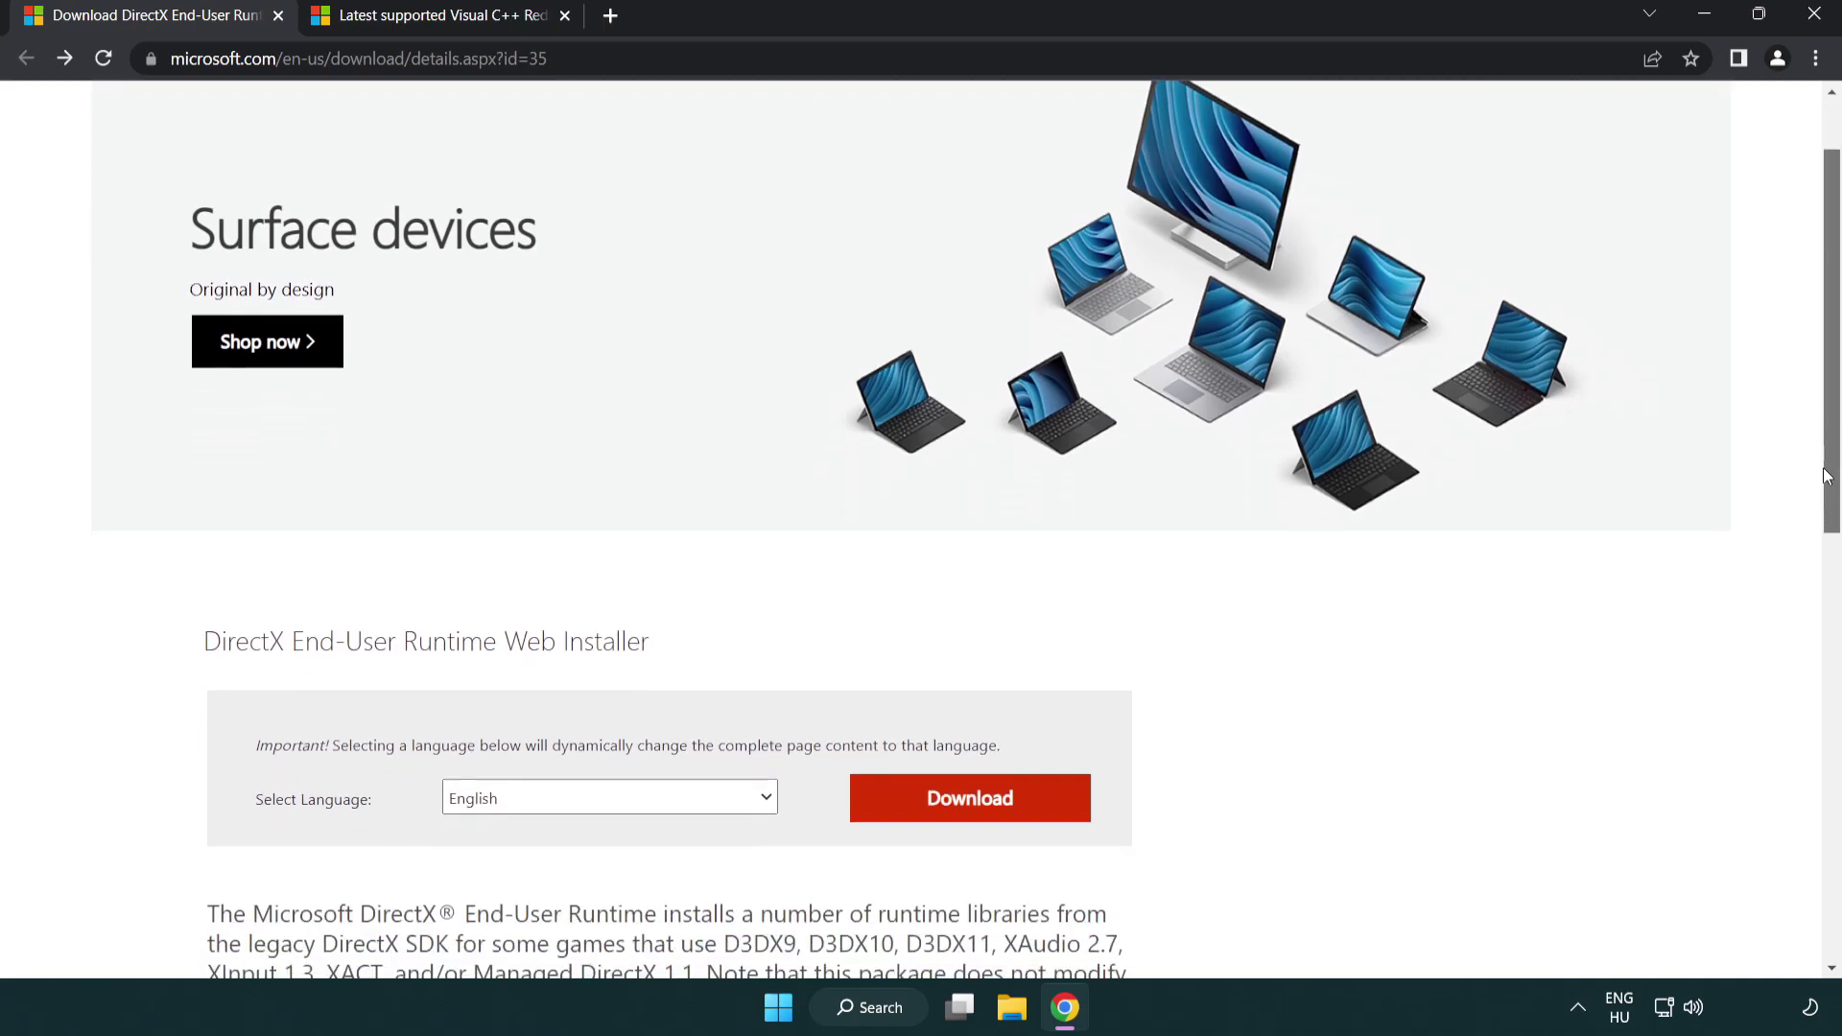
pyautogui.moveTo(1829, 417); pyautogui.dragTo(1828, 533)
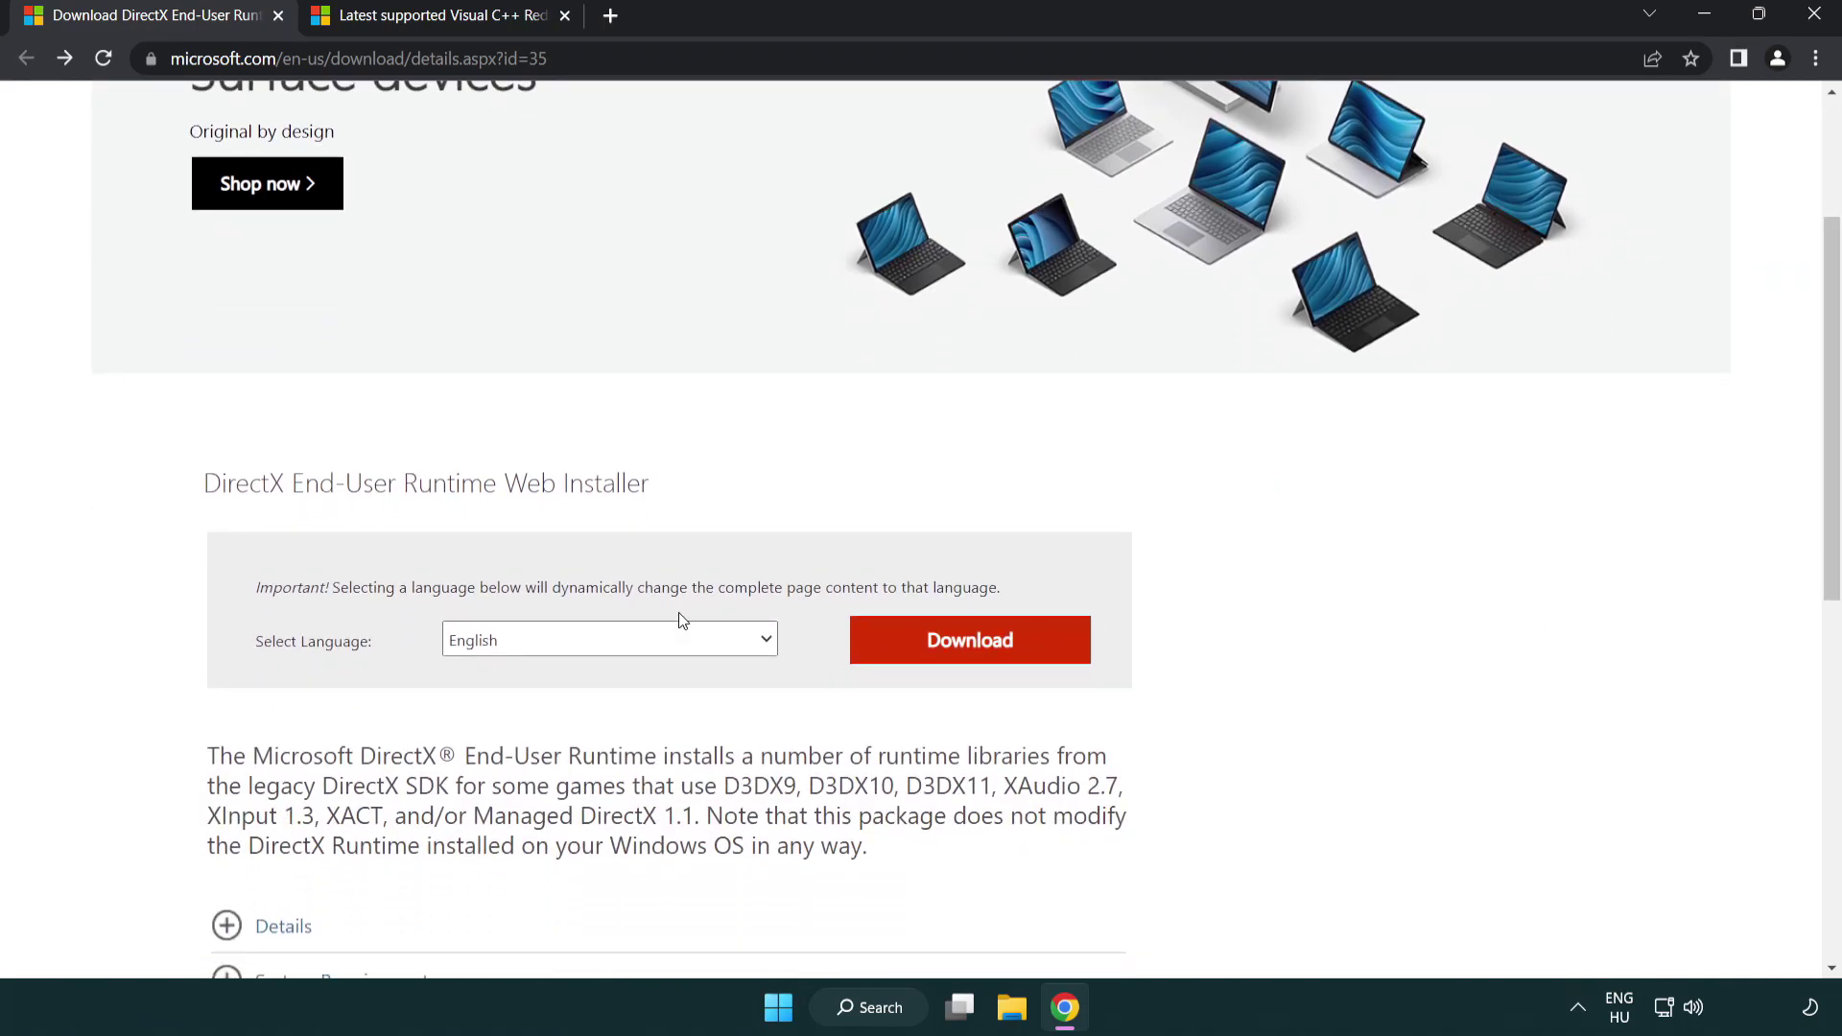
pyautogui.click(978, 657)
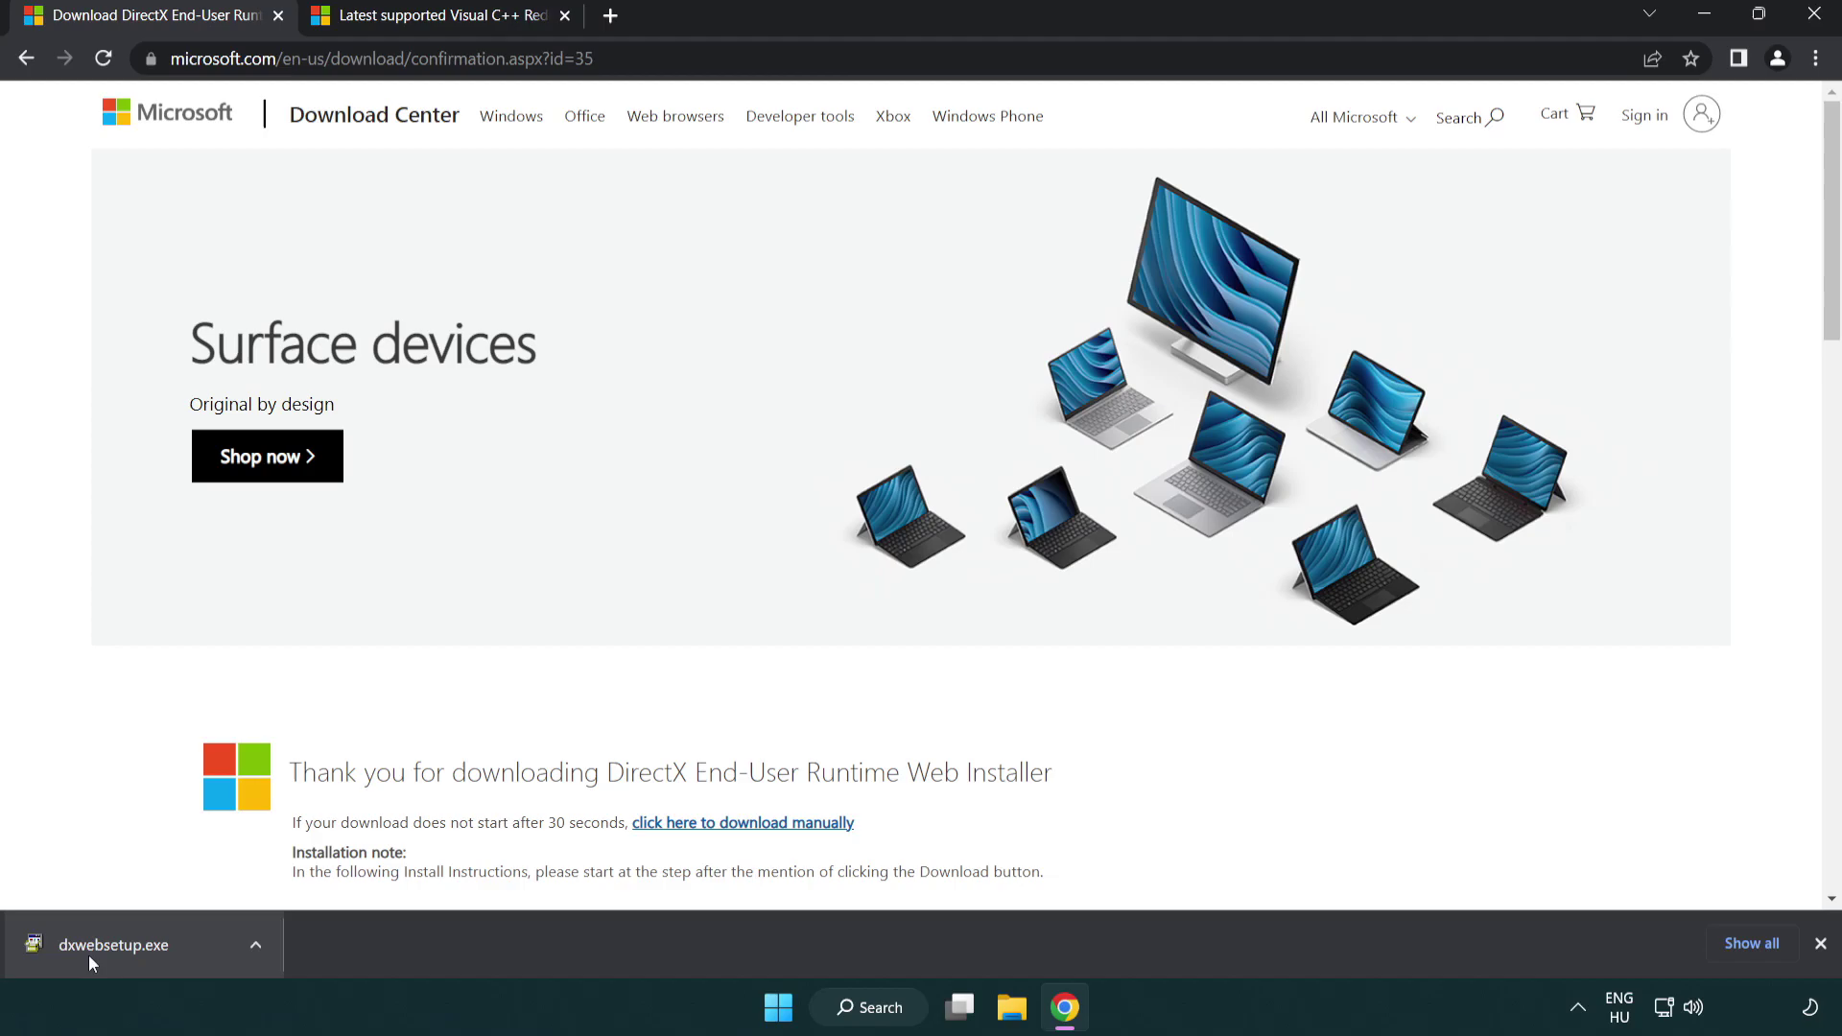
# Step: Run dxwebsetup.exe, accept the license, decline the Bing Bar offer and finish DirectX setup
pyautogui.click(120, 948)
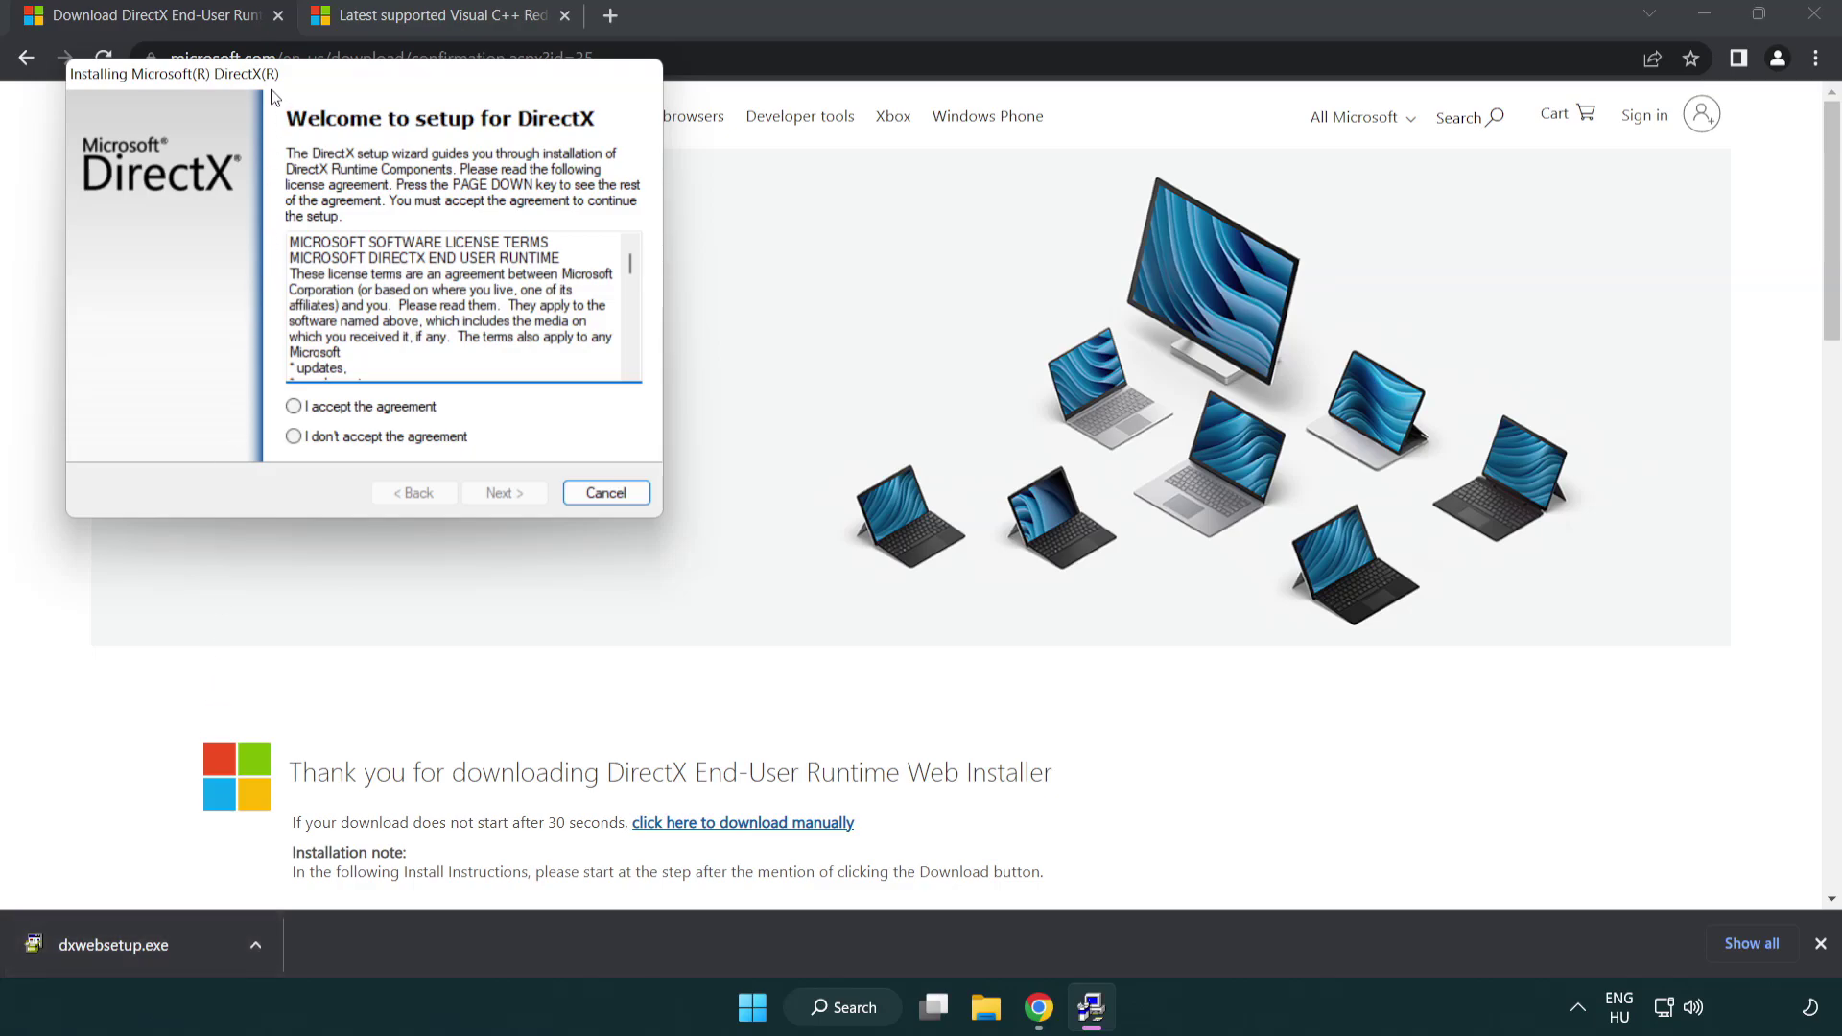
pyautogui.moveTo(277, 90); pyautogui.dragTo(811, 291)
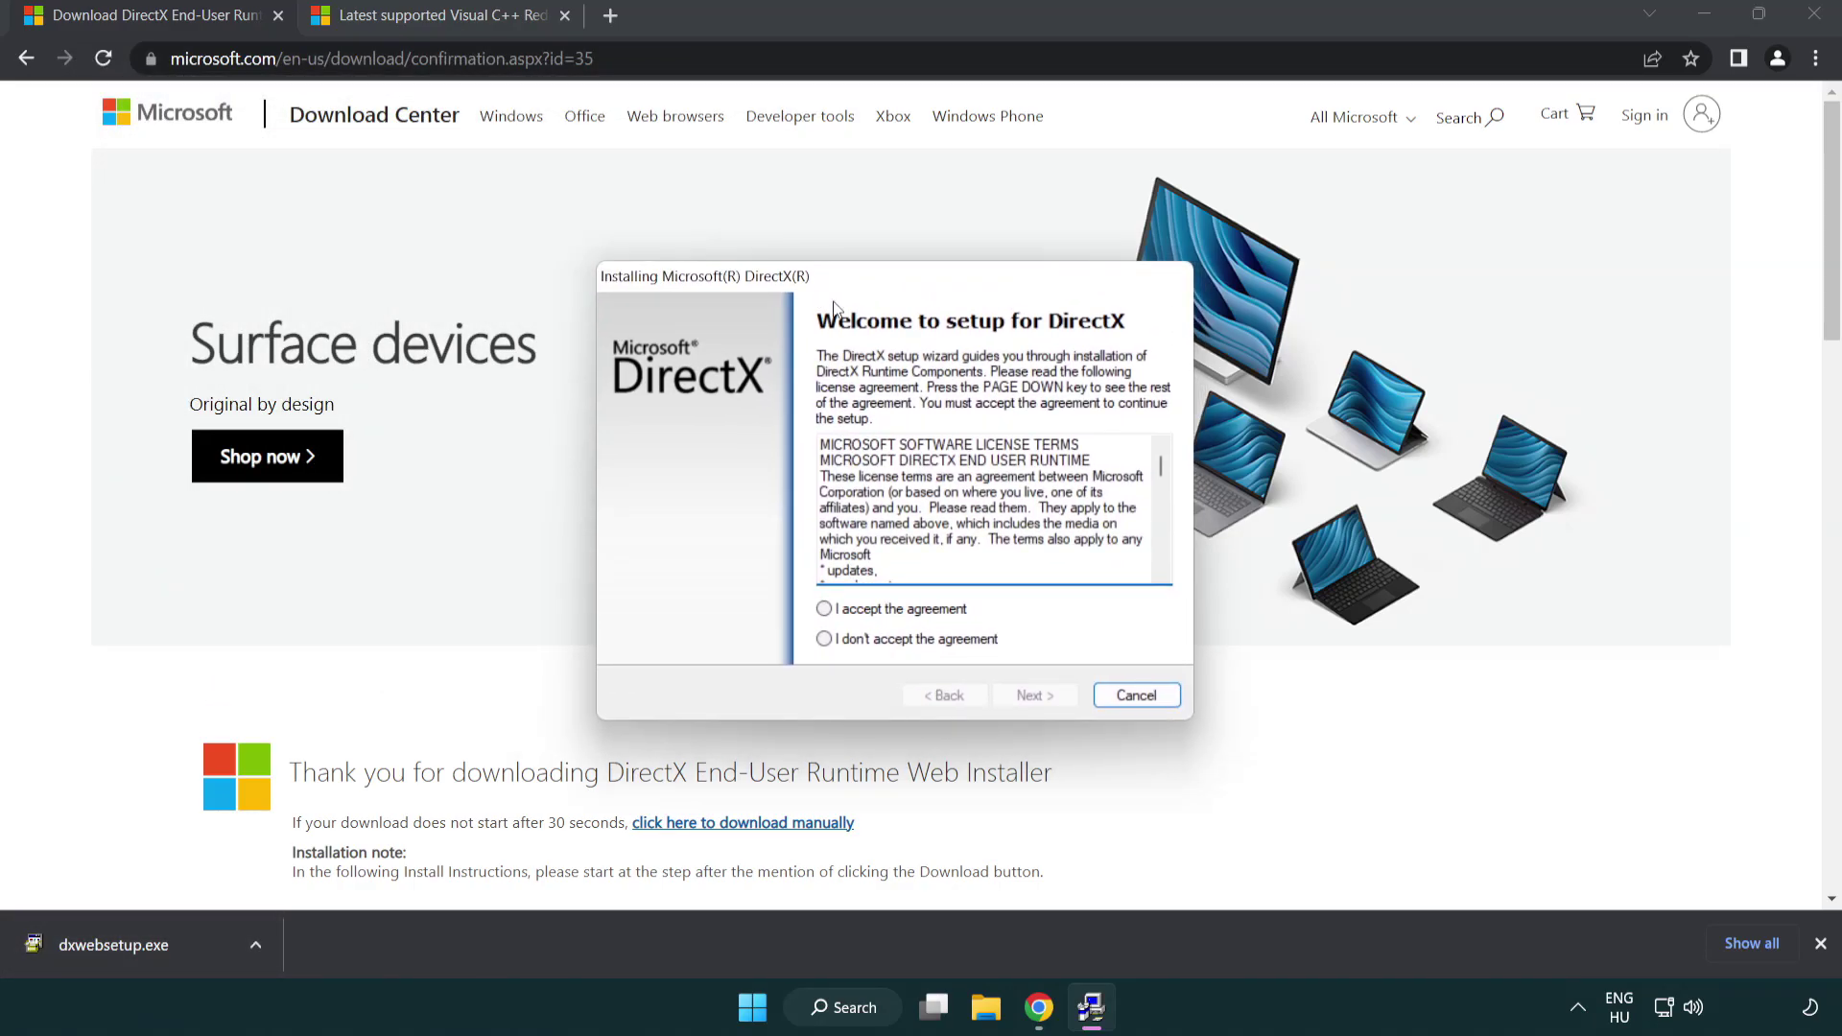
pyautogui.moveTo(1161, 476); pyautogui.dragTo(1161, 563)
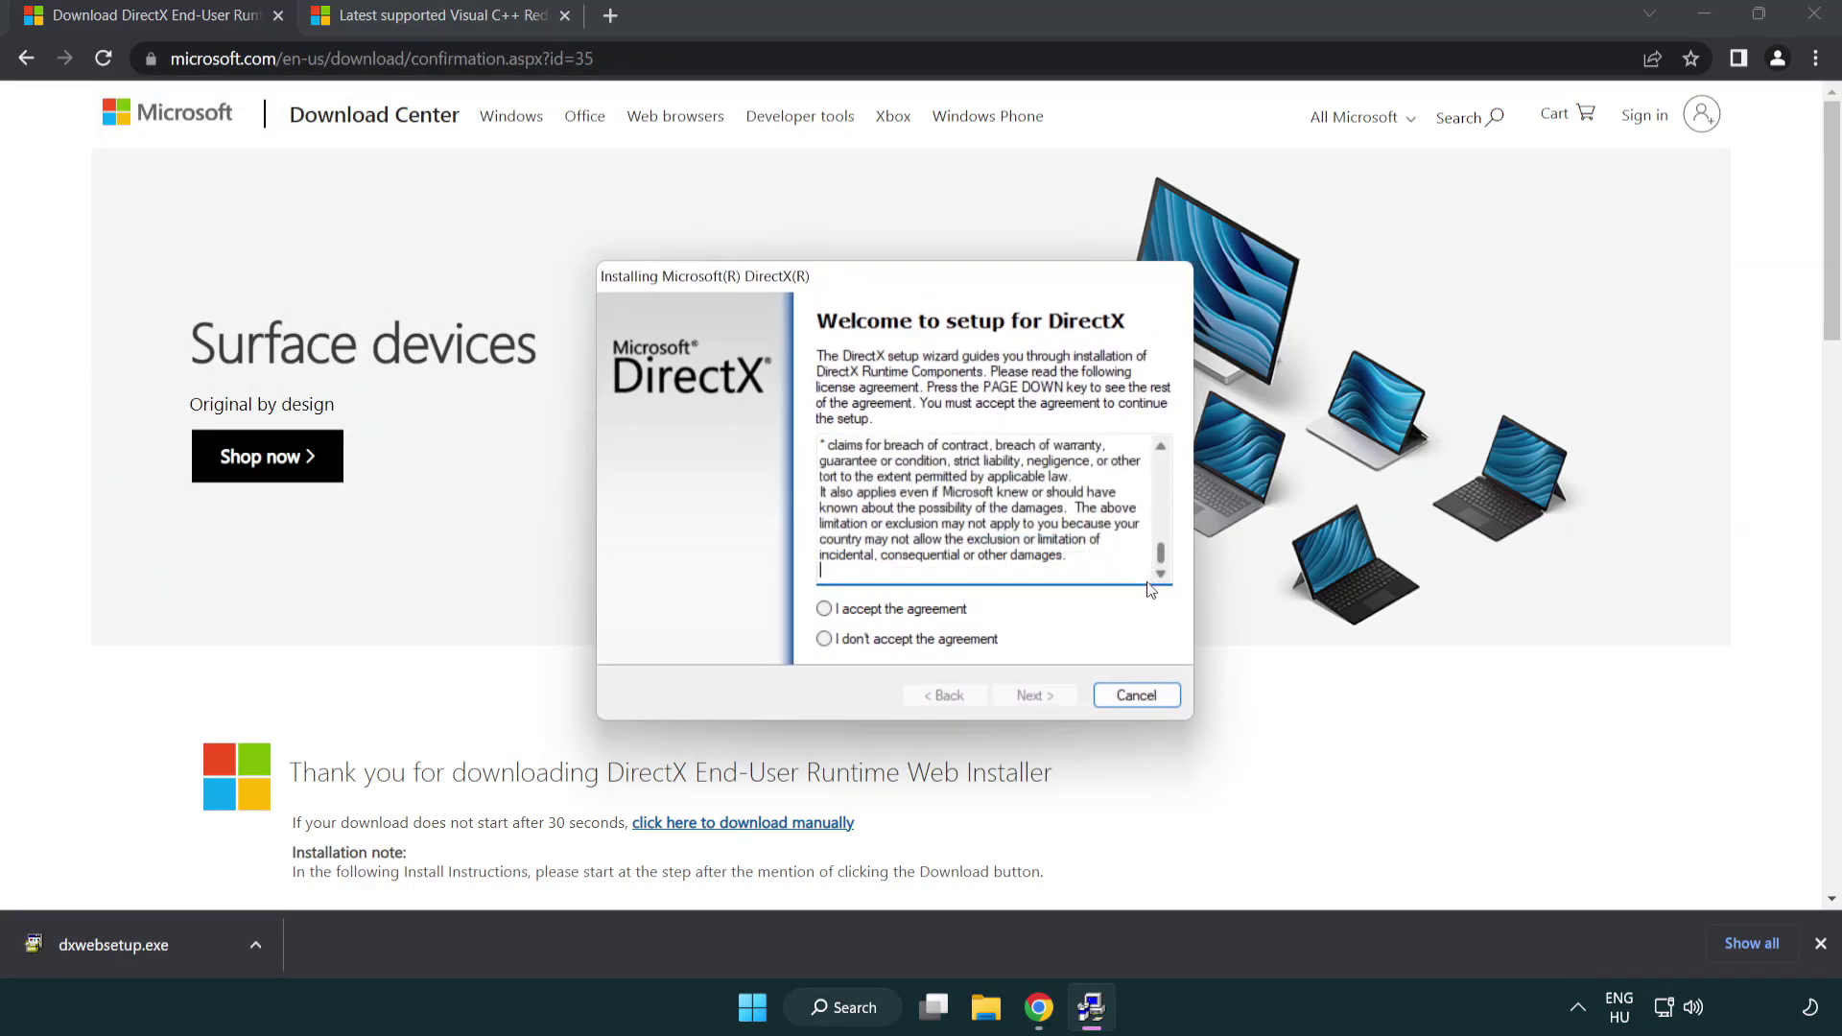
pyautogui.click(825, 610)
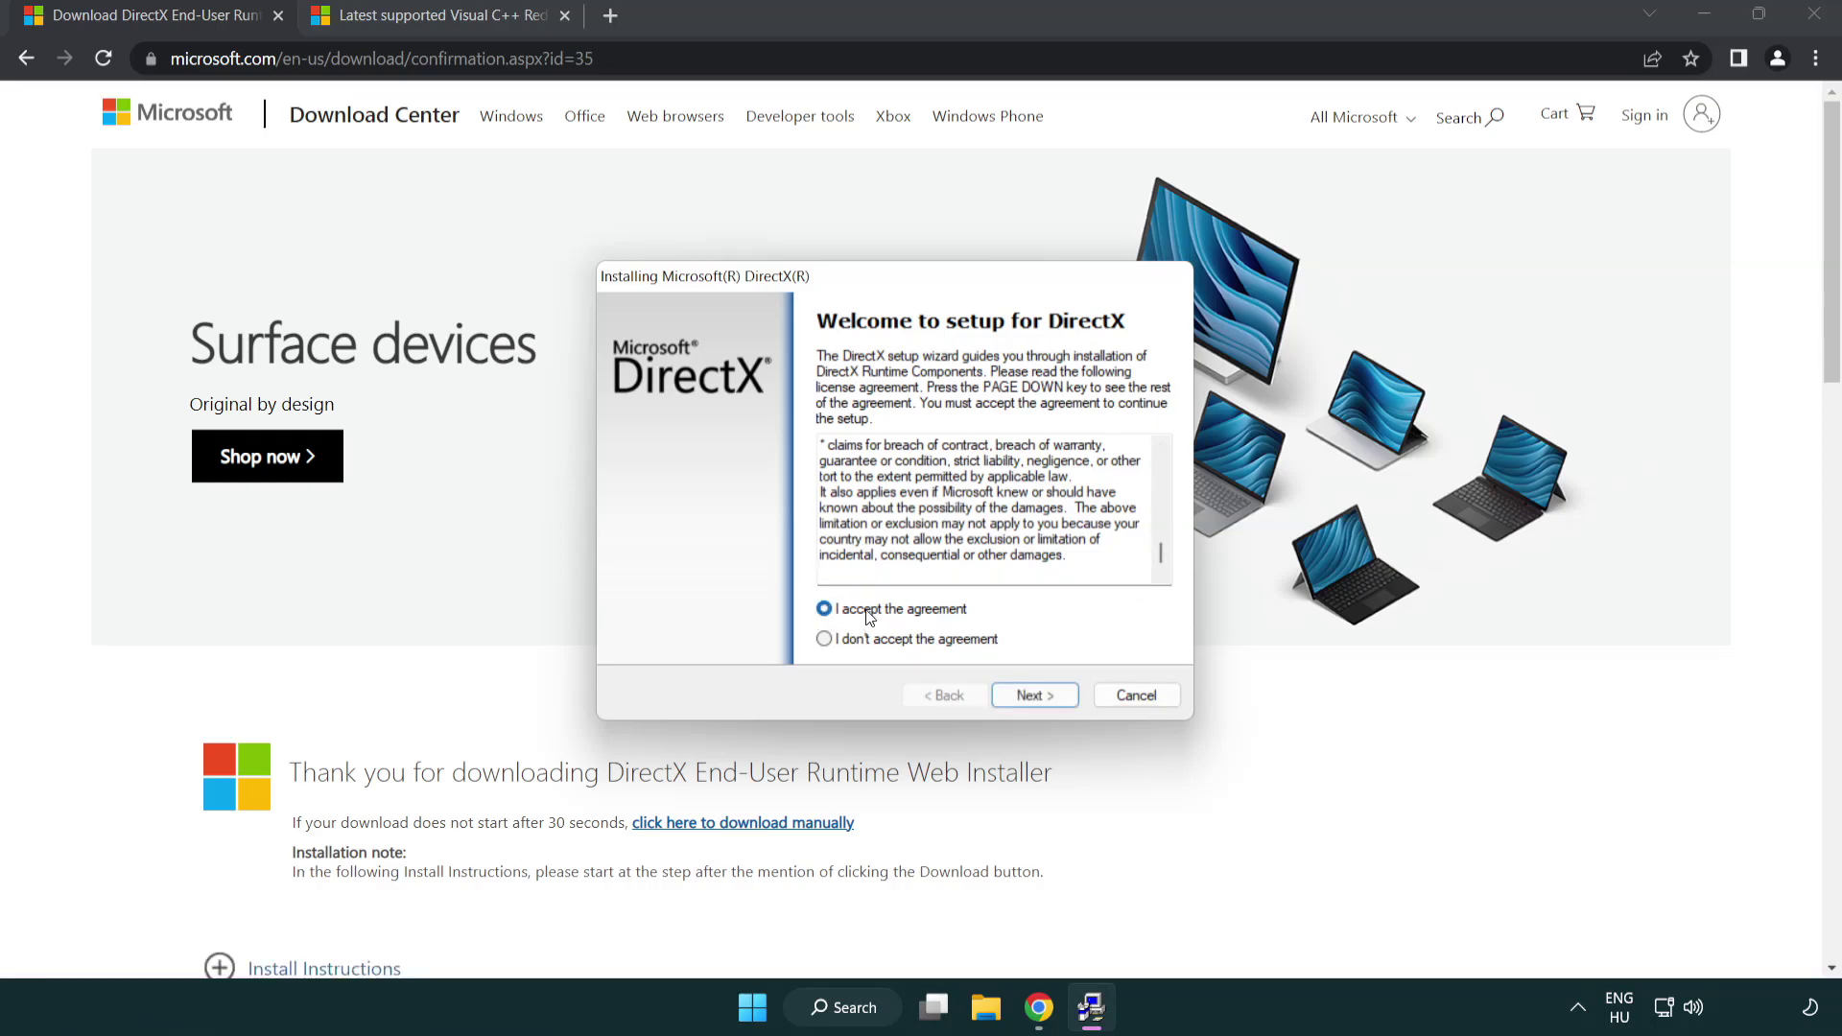
pyautogui.click(1038, 699)
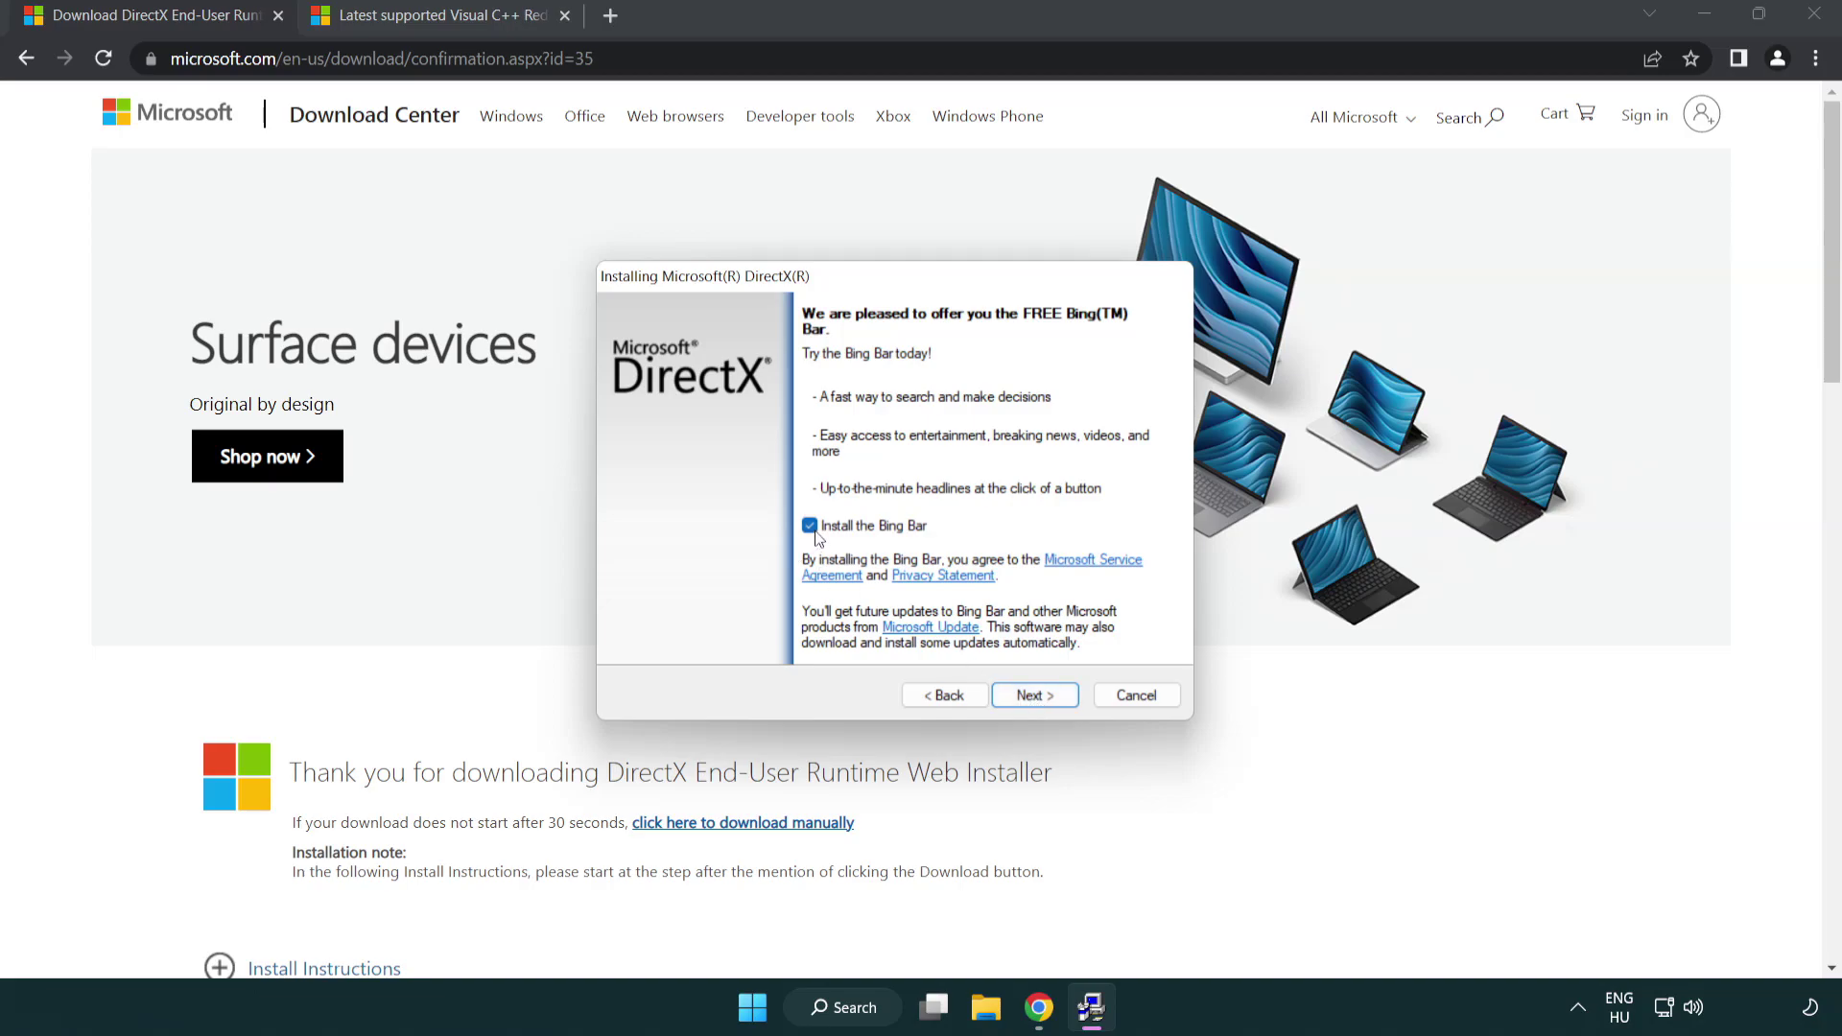
pyautogui.click(1039, 696)
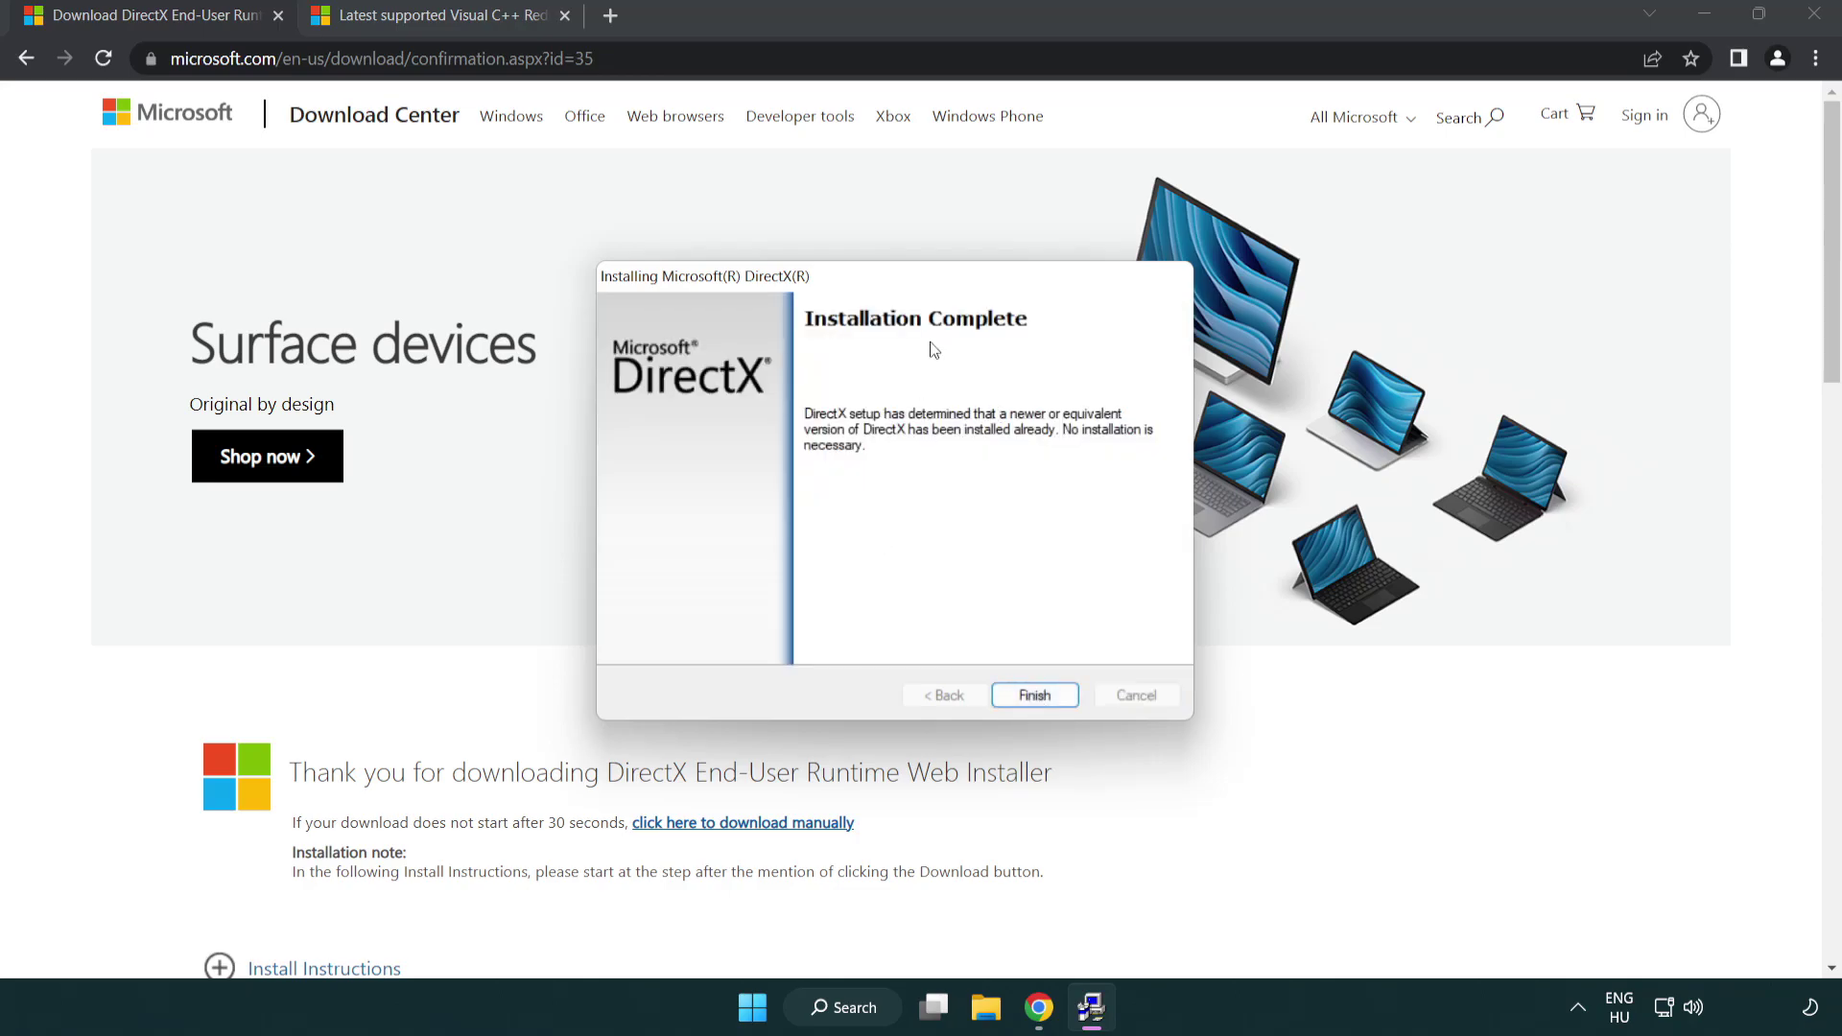
pyautogui.click(1038, 695)
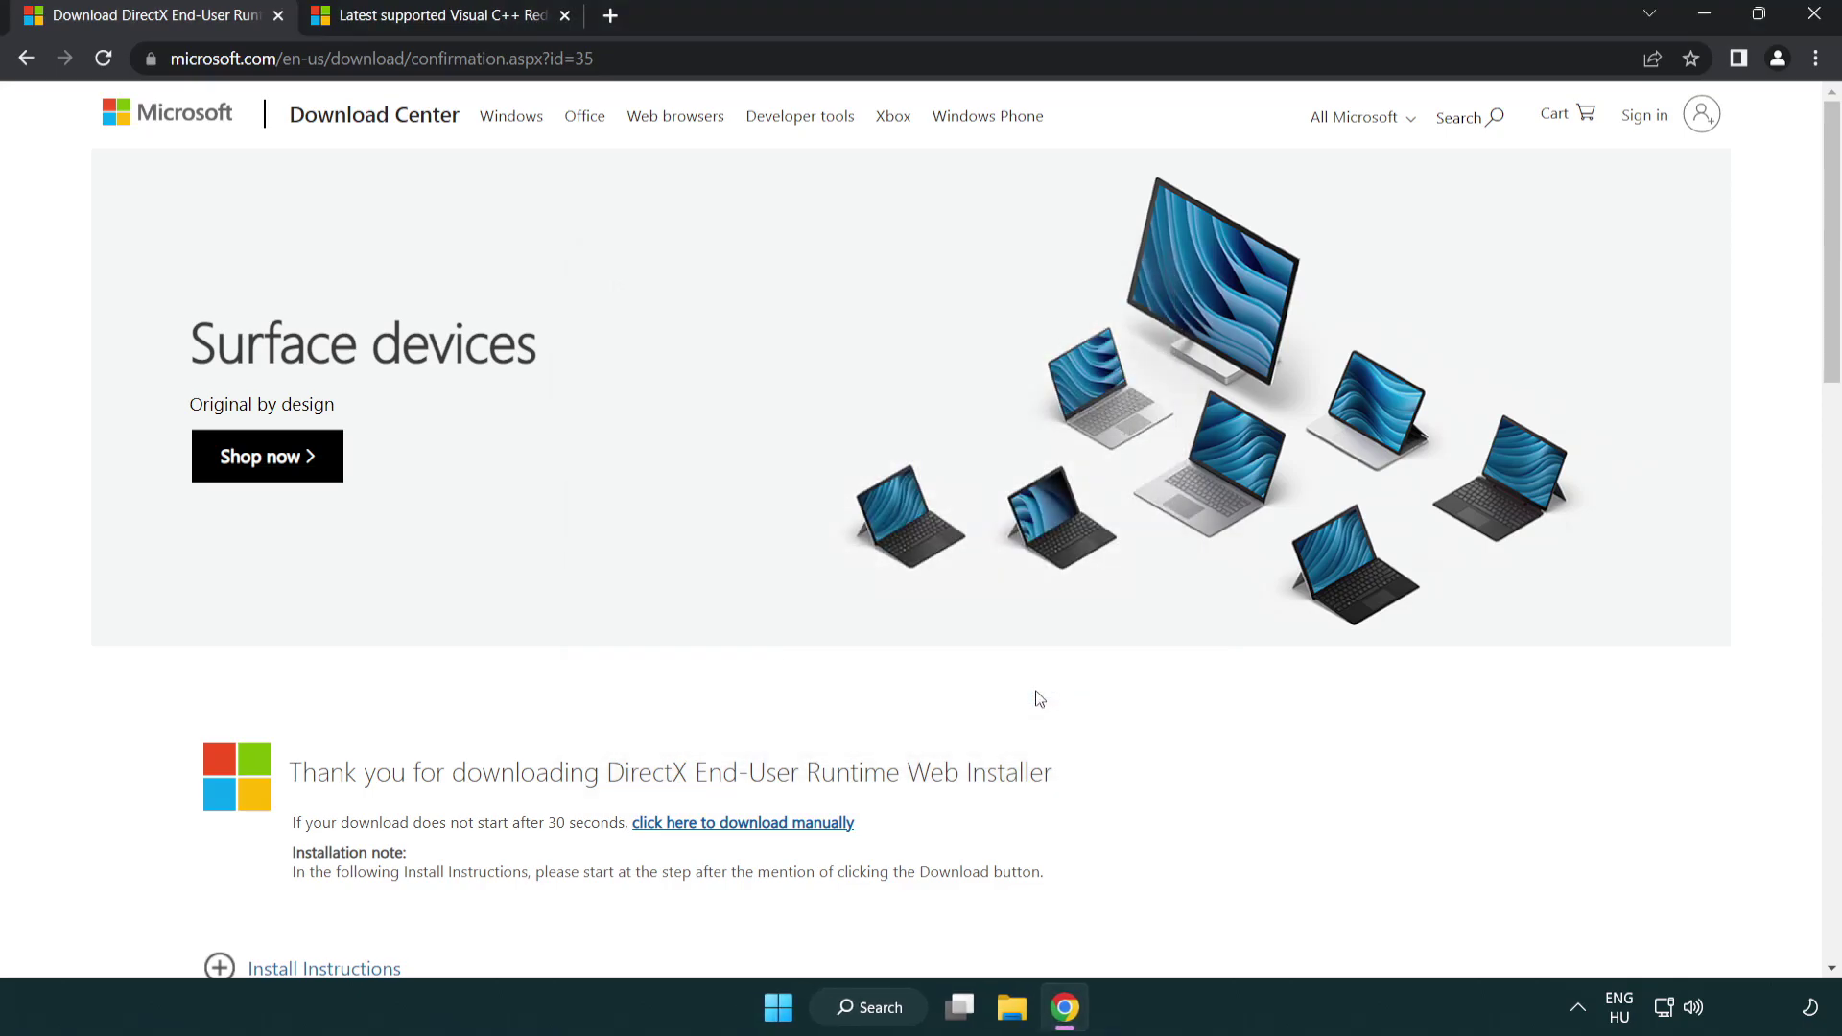
# Step: Close the DirectX tab and download the ARM64, x86 and x64 Visual C++ 2015-2022 redistributables
pyautogui.click(279, 16)
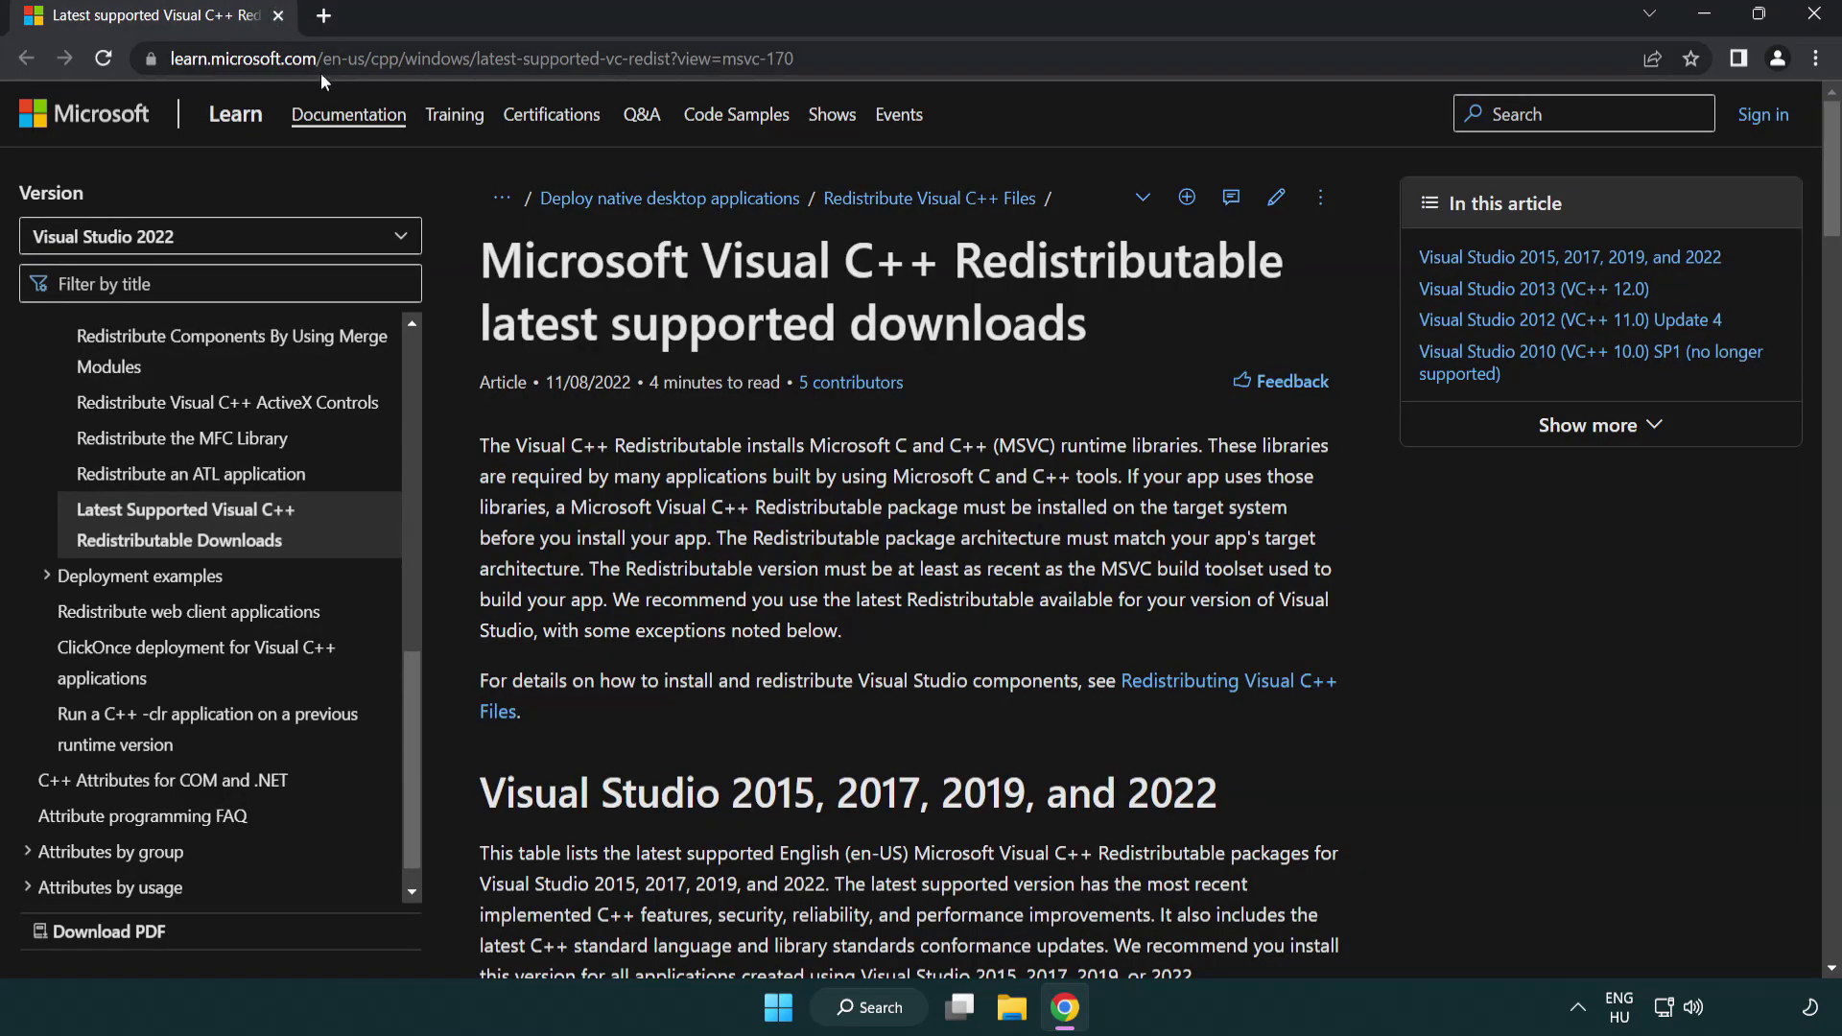
pyautogui.click(816, 66)
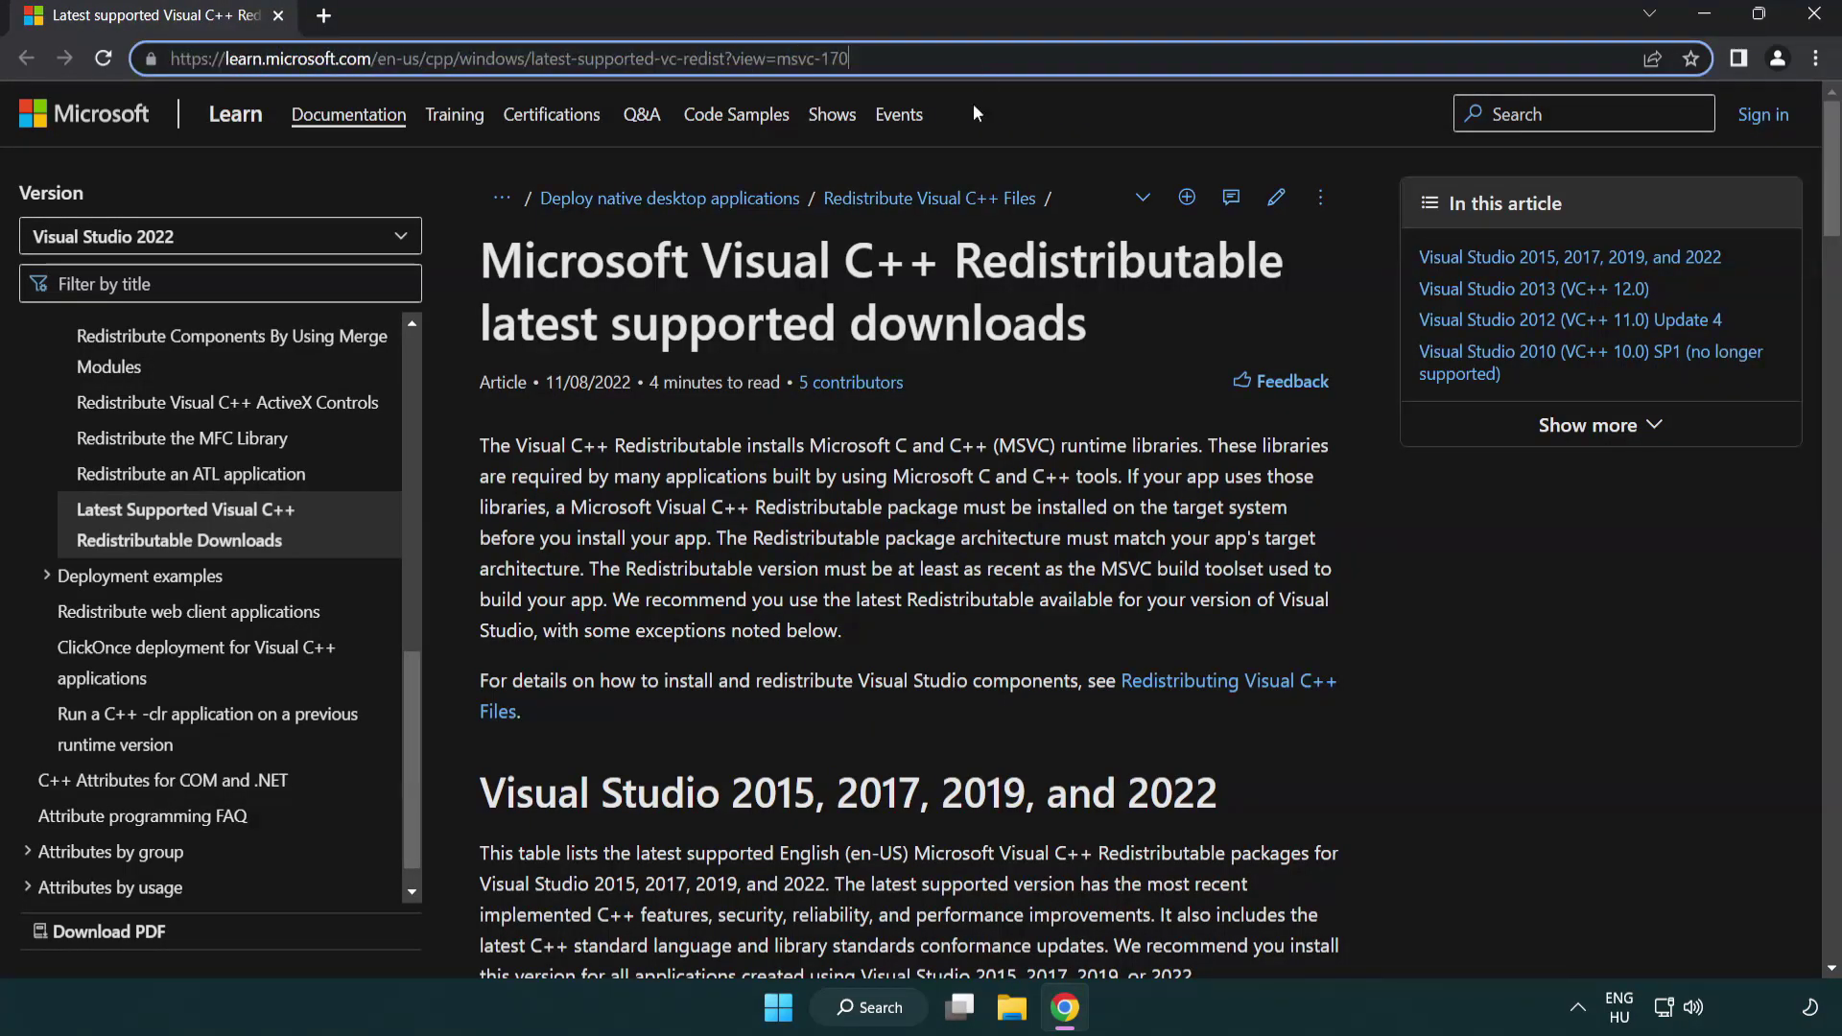
pyautogui.click(948, 316)
pyautogui.scroll(-1, 949, 317)
pyautogui.scroll(-2, 949, 317)
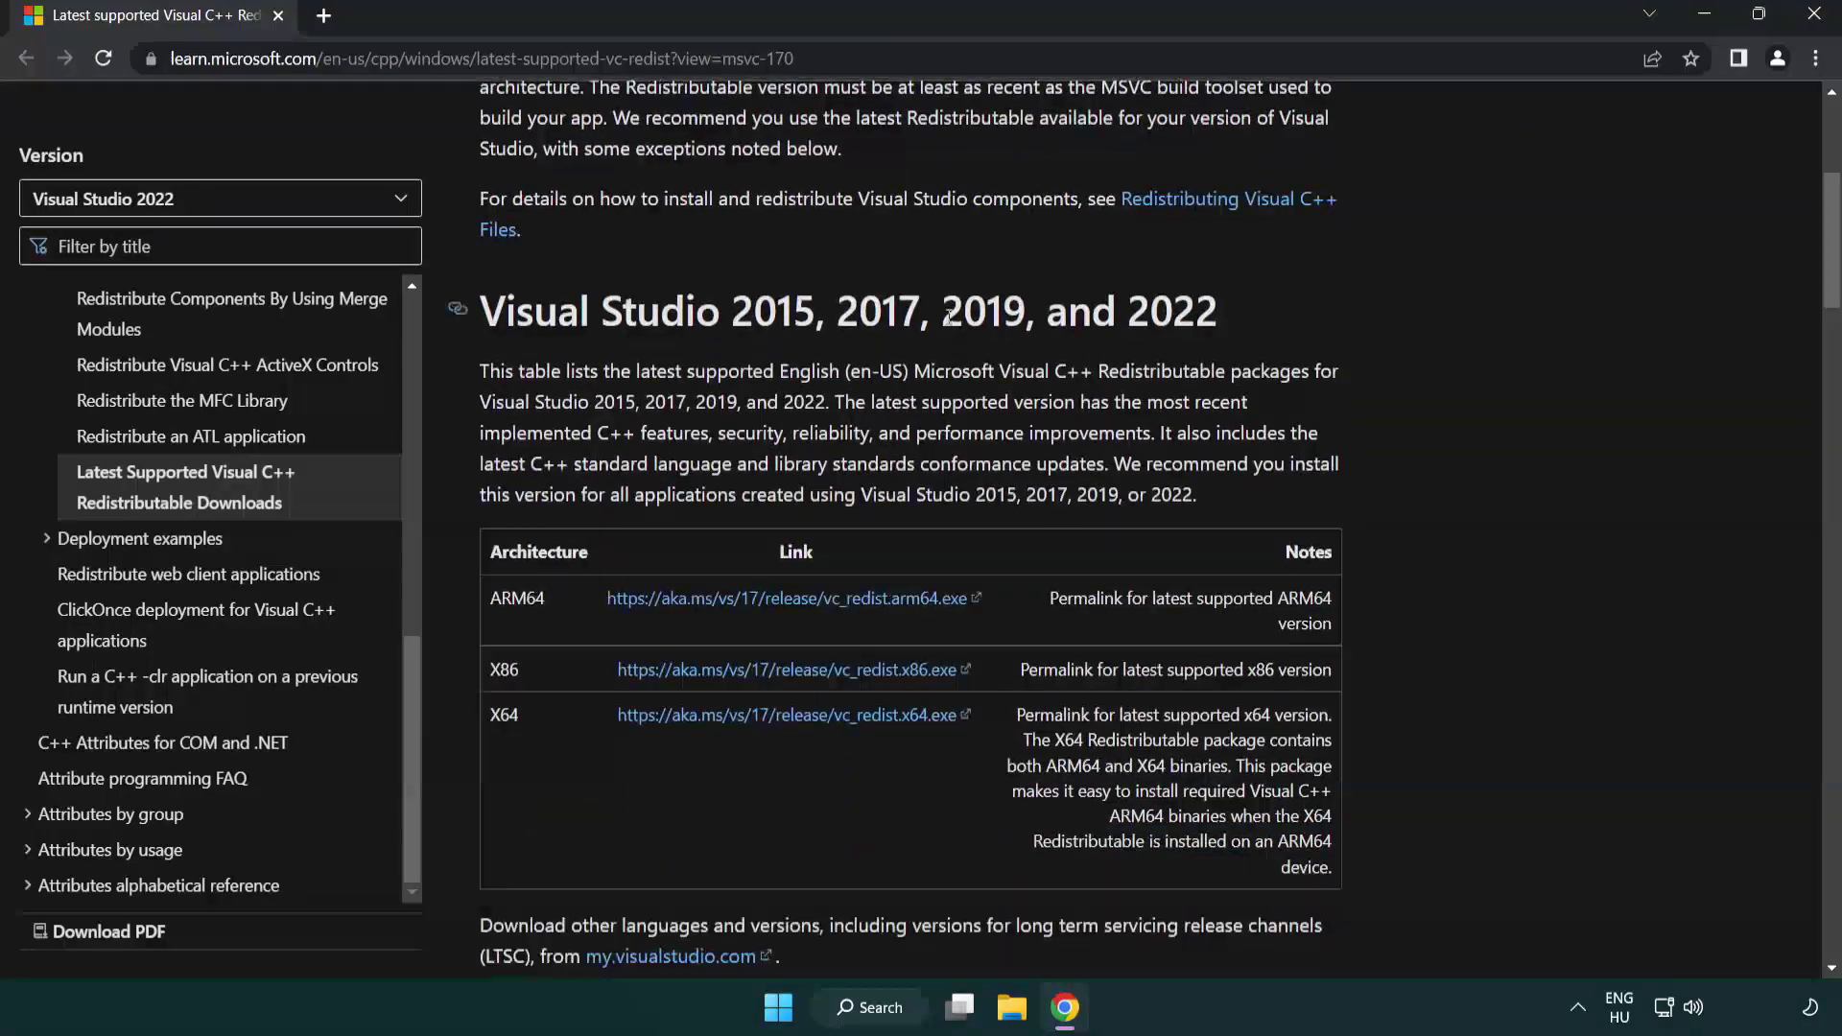
pyautogui.scroll(-1, 946, 314)
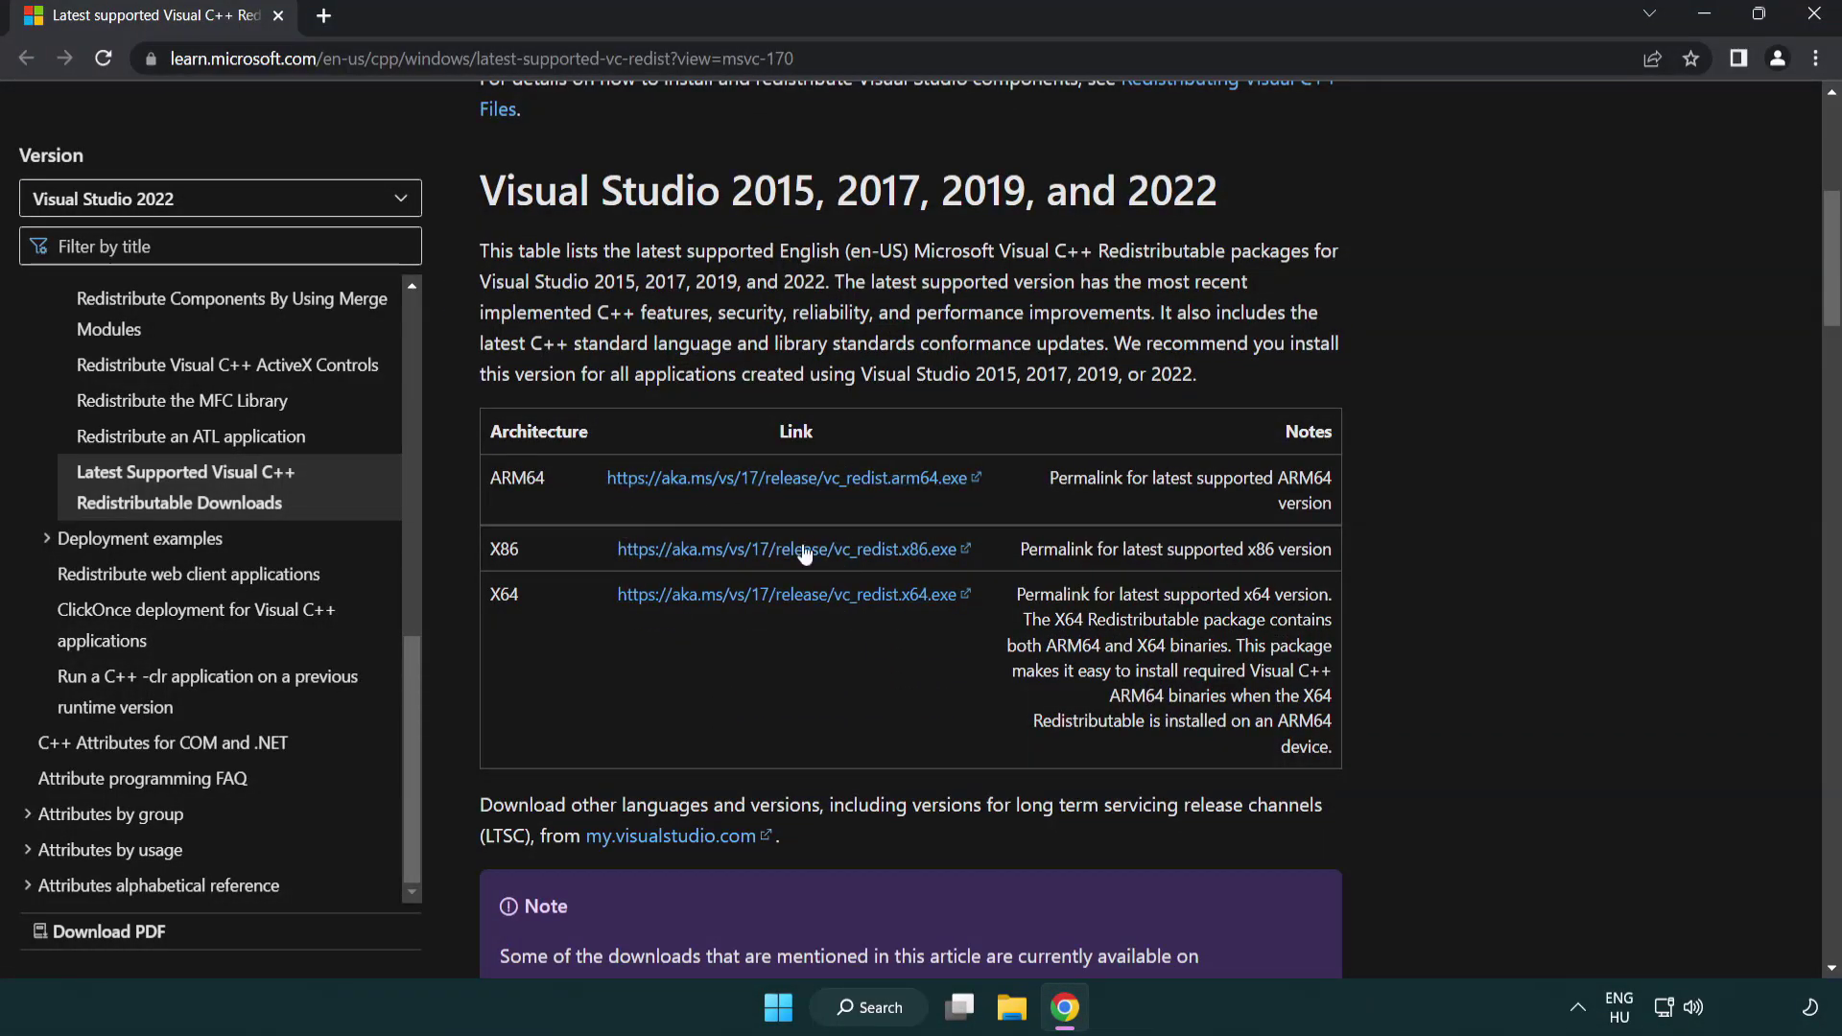
pyautogui.click(751, 490)
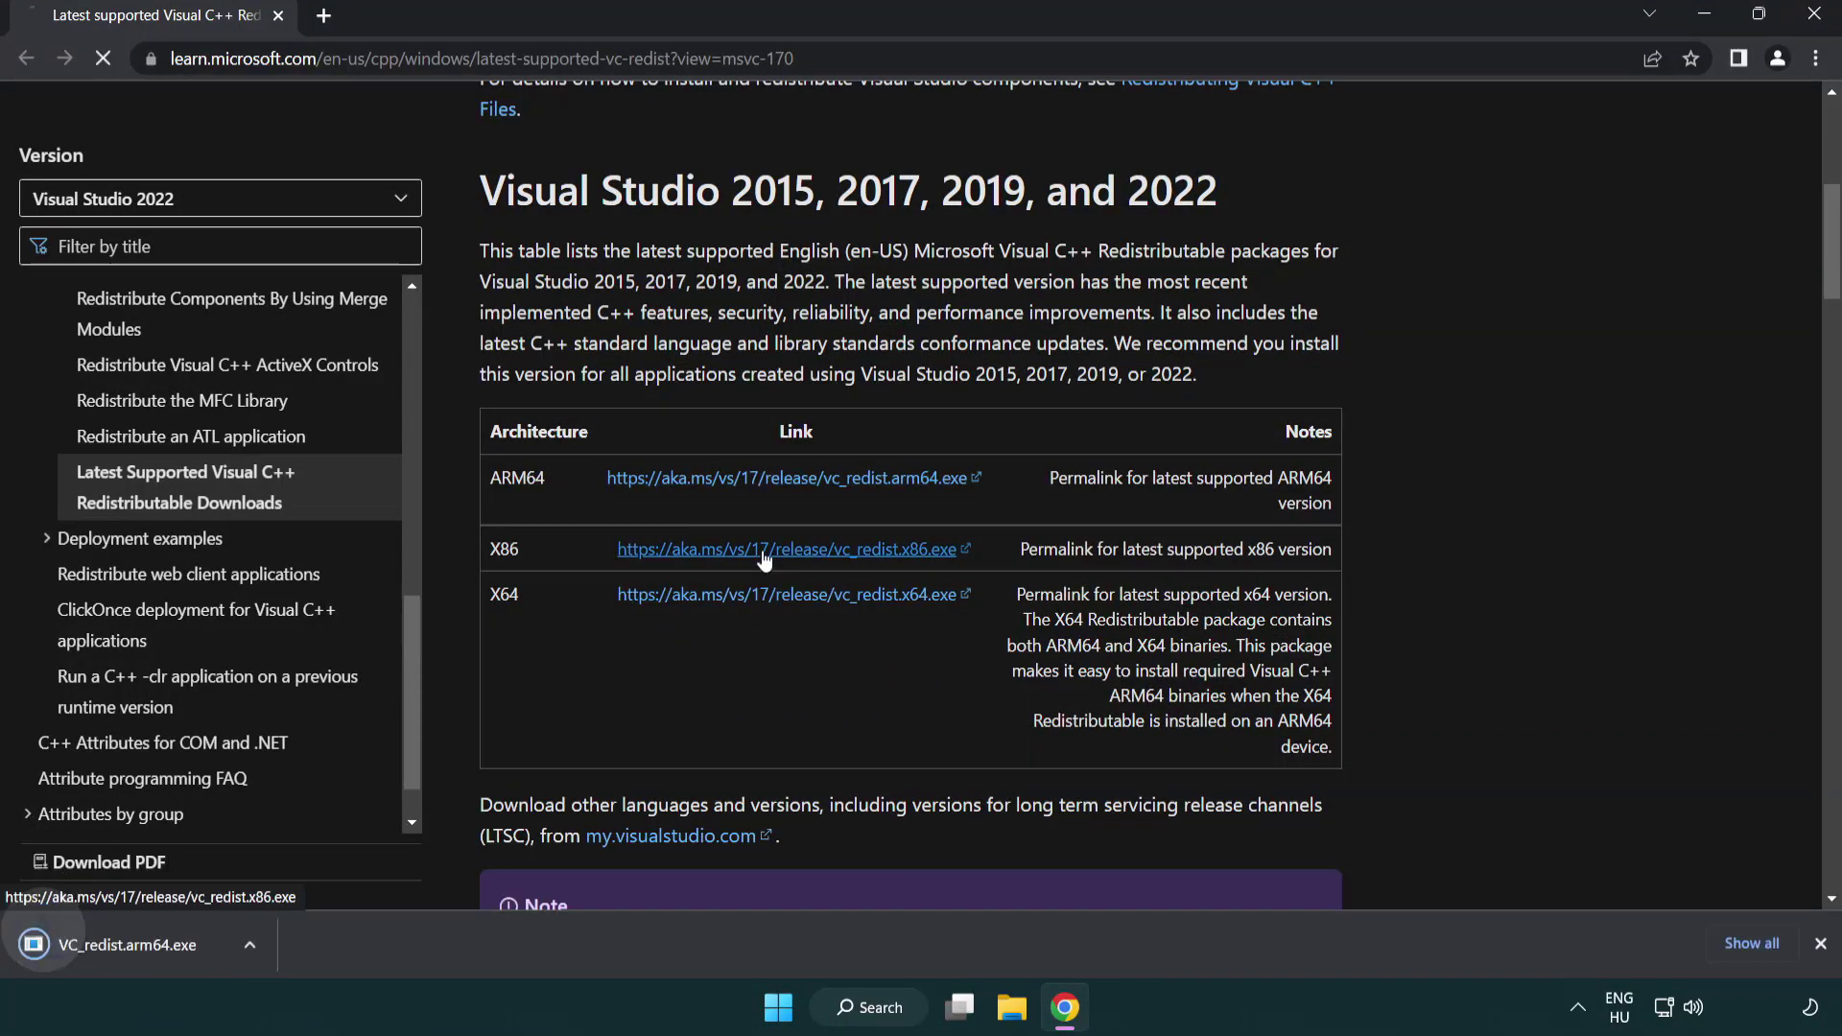
pyautogui.click(773, 595)
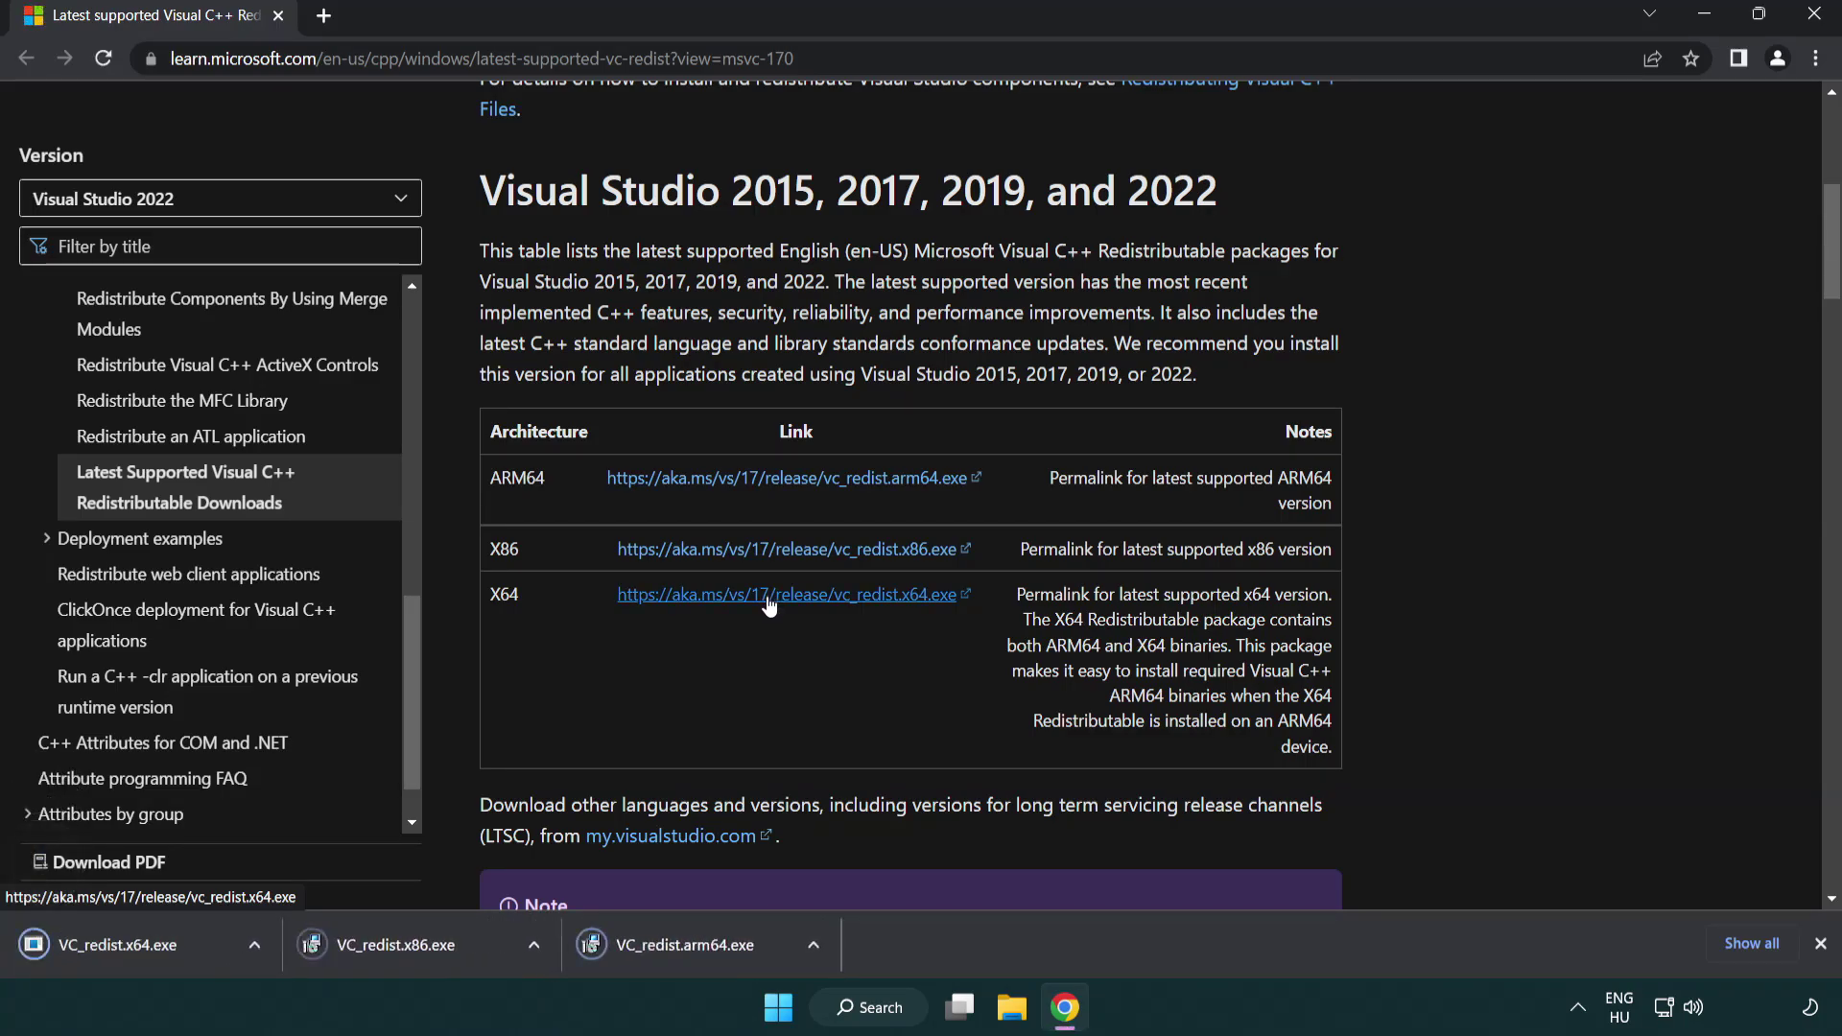
# Step: Try installing VC_redist.arm64.exe with the license accepted, then close the Setup Failed message
pyautogui.click(704, 960)
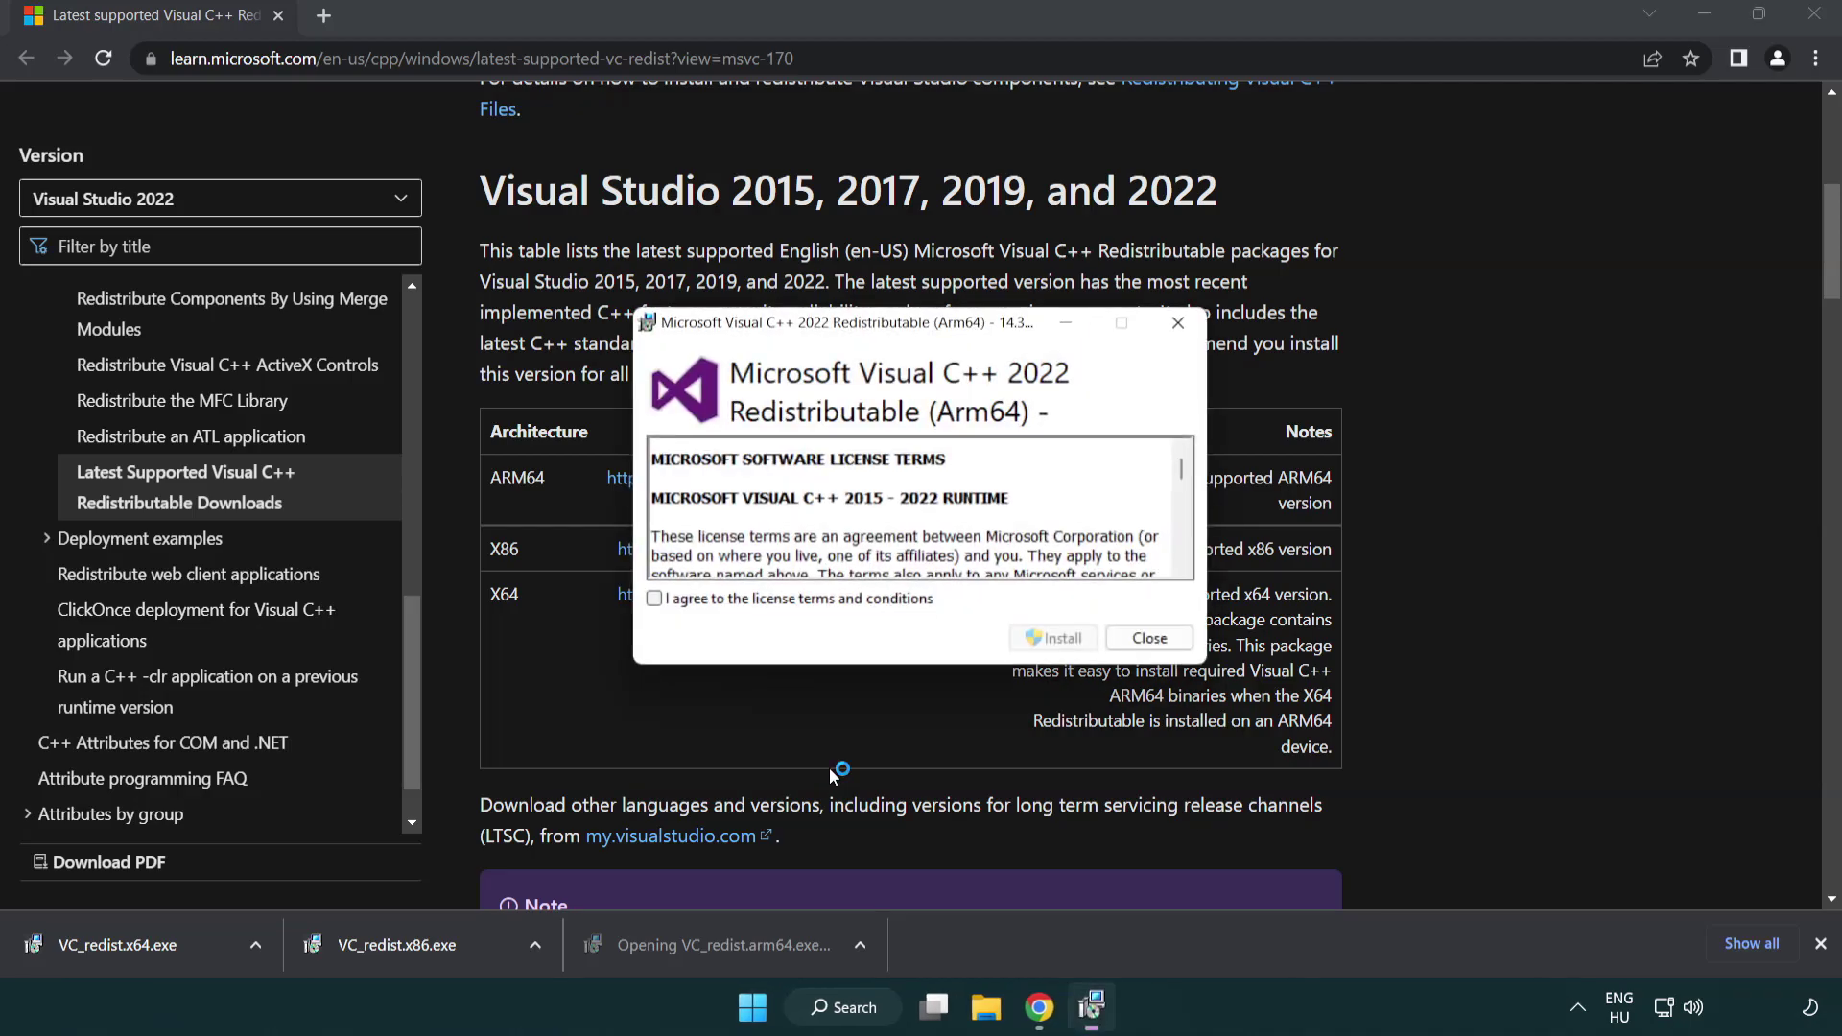
pyautogui.moveTo(1180, 463); pyautogui.dragTo(1191, 564)
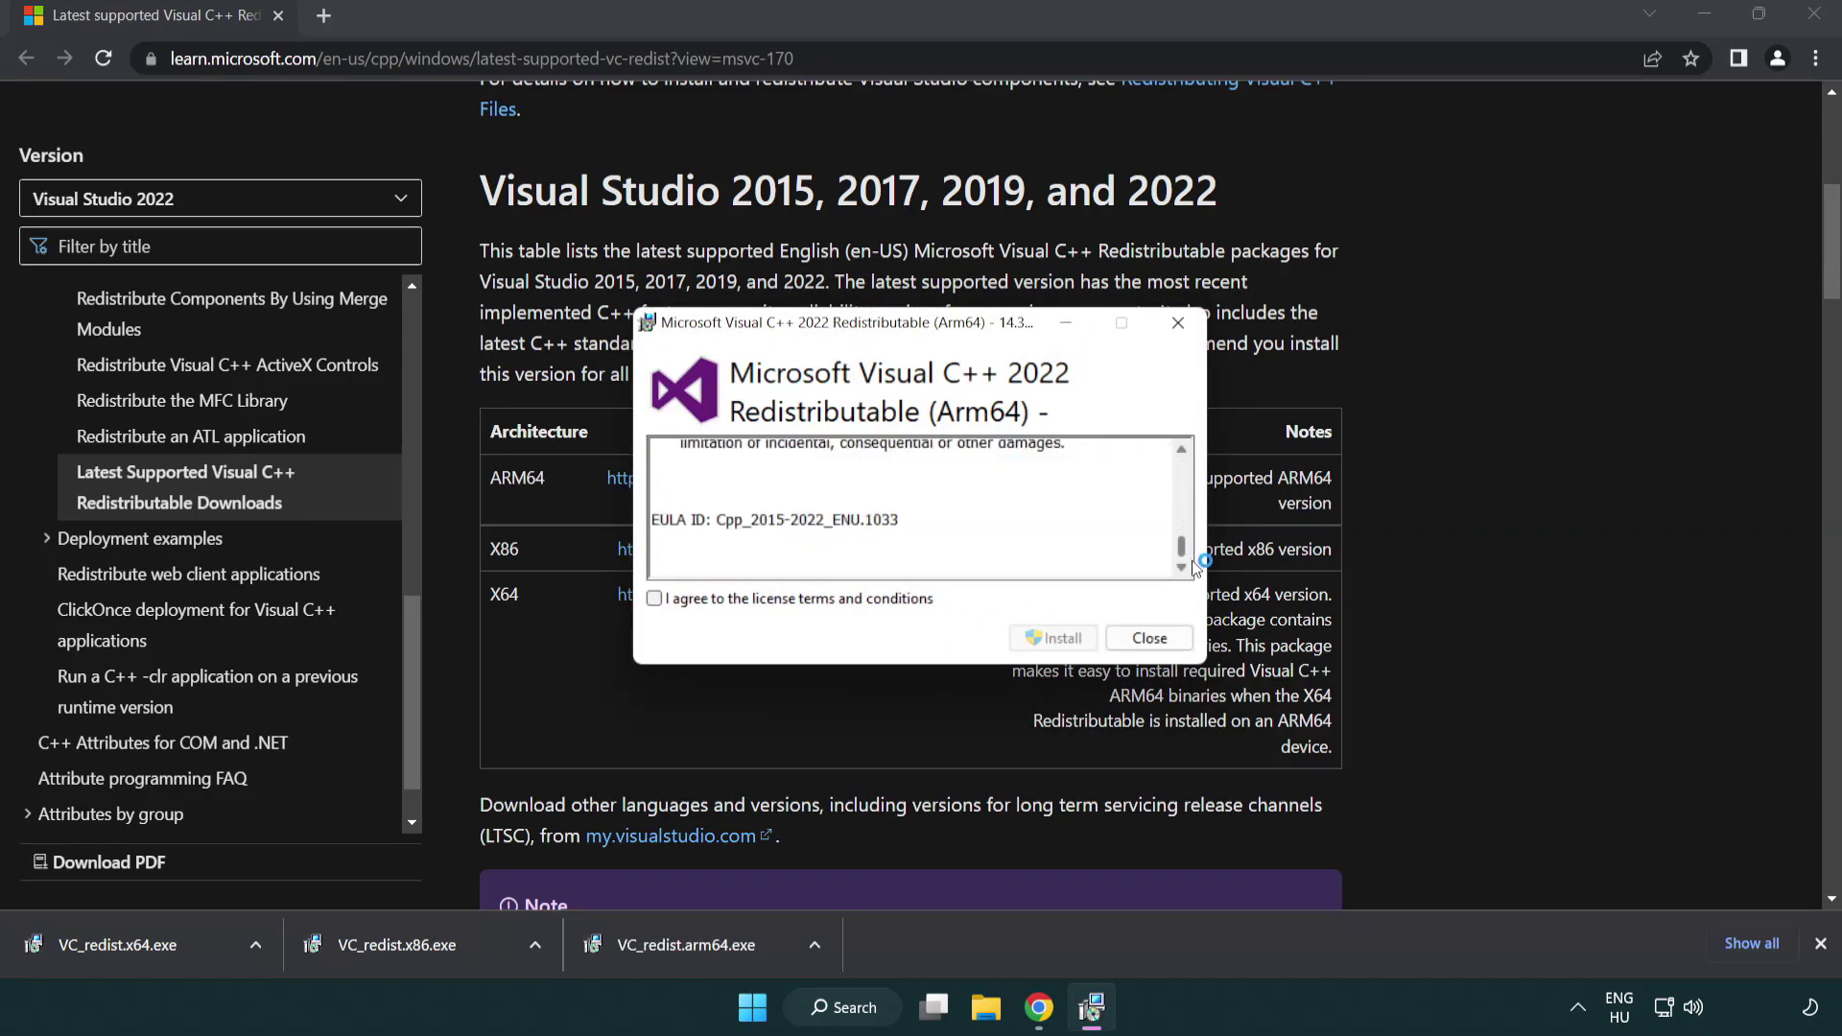
pyautogui.click(658, 598)
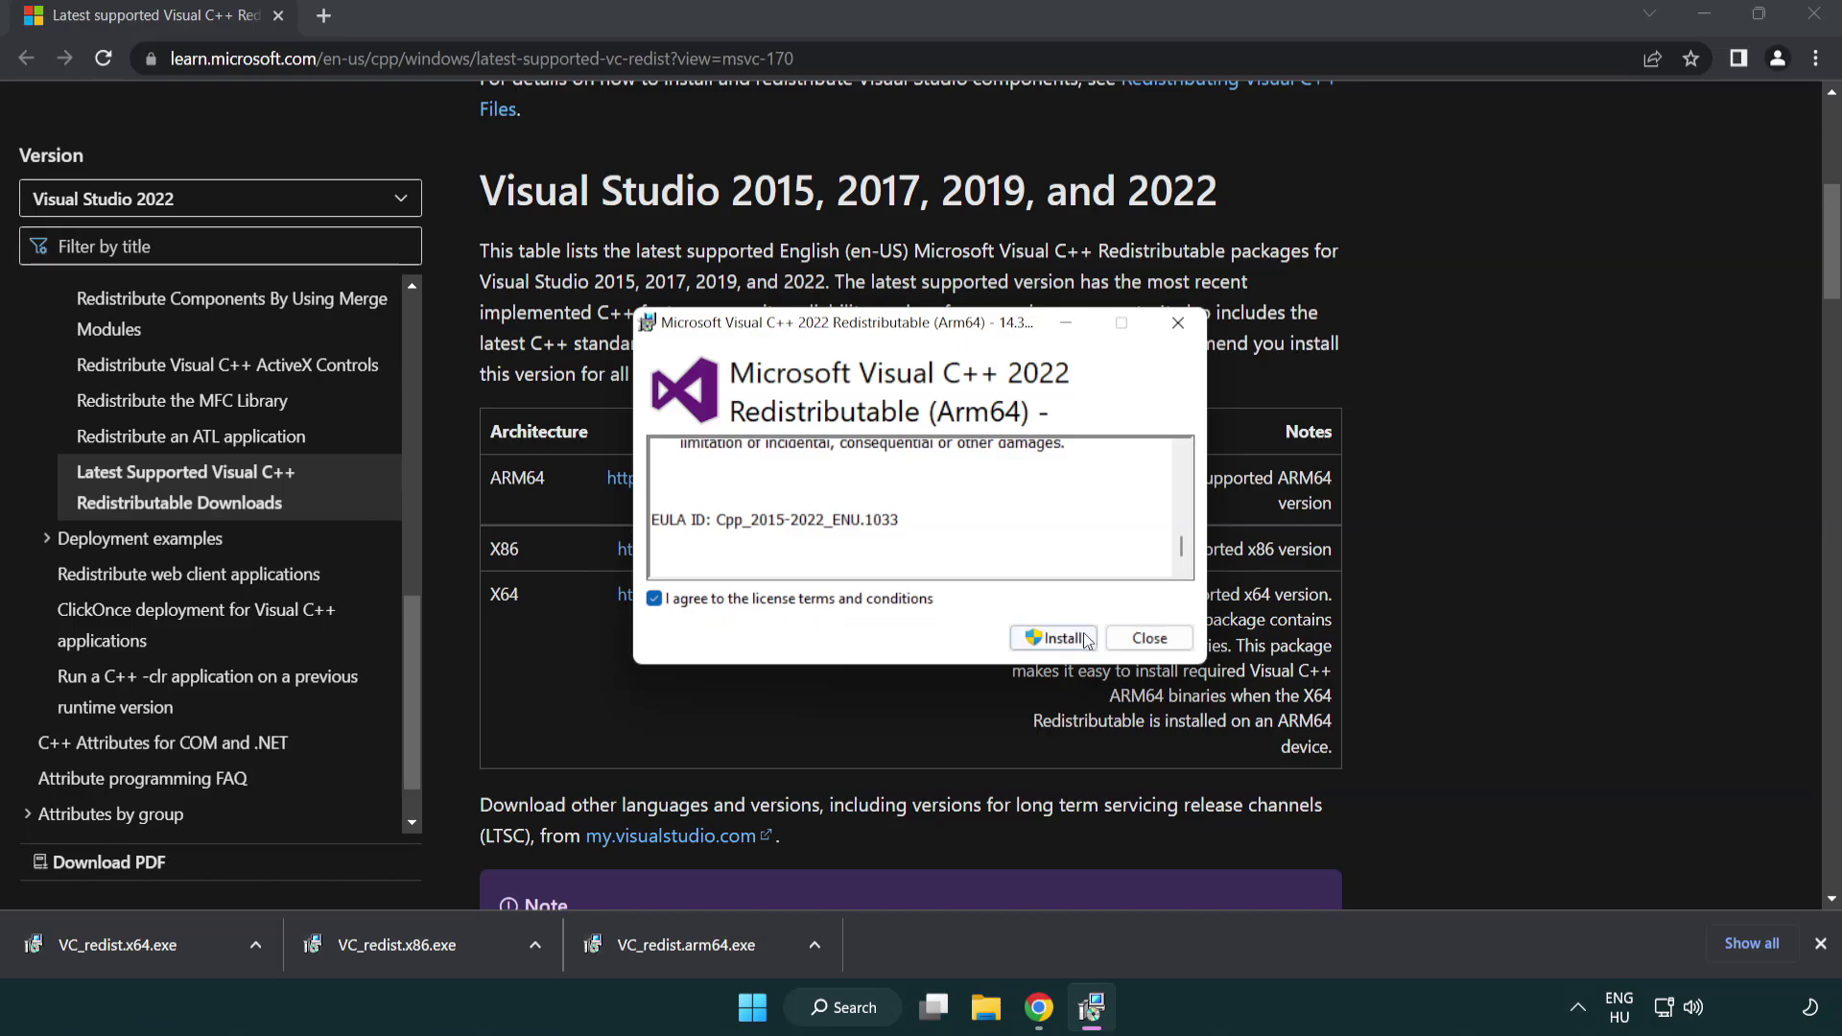
pyautogui.click(1026, 638)
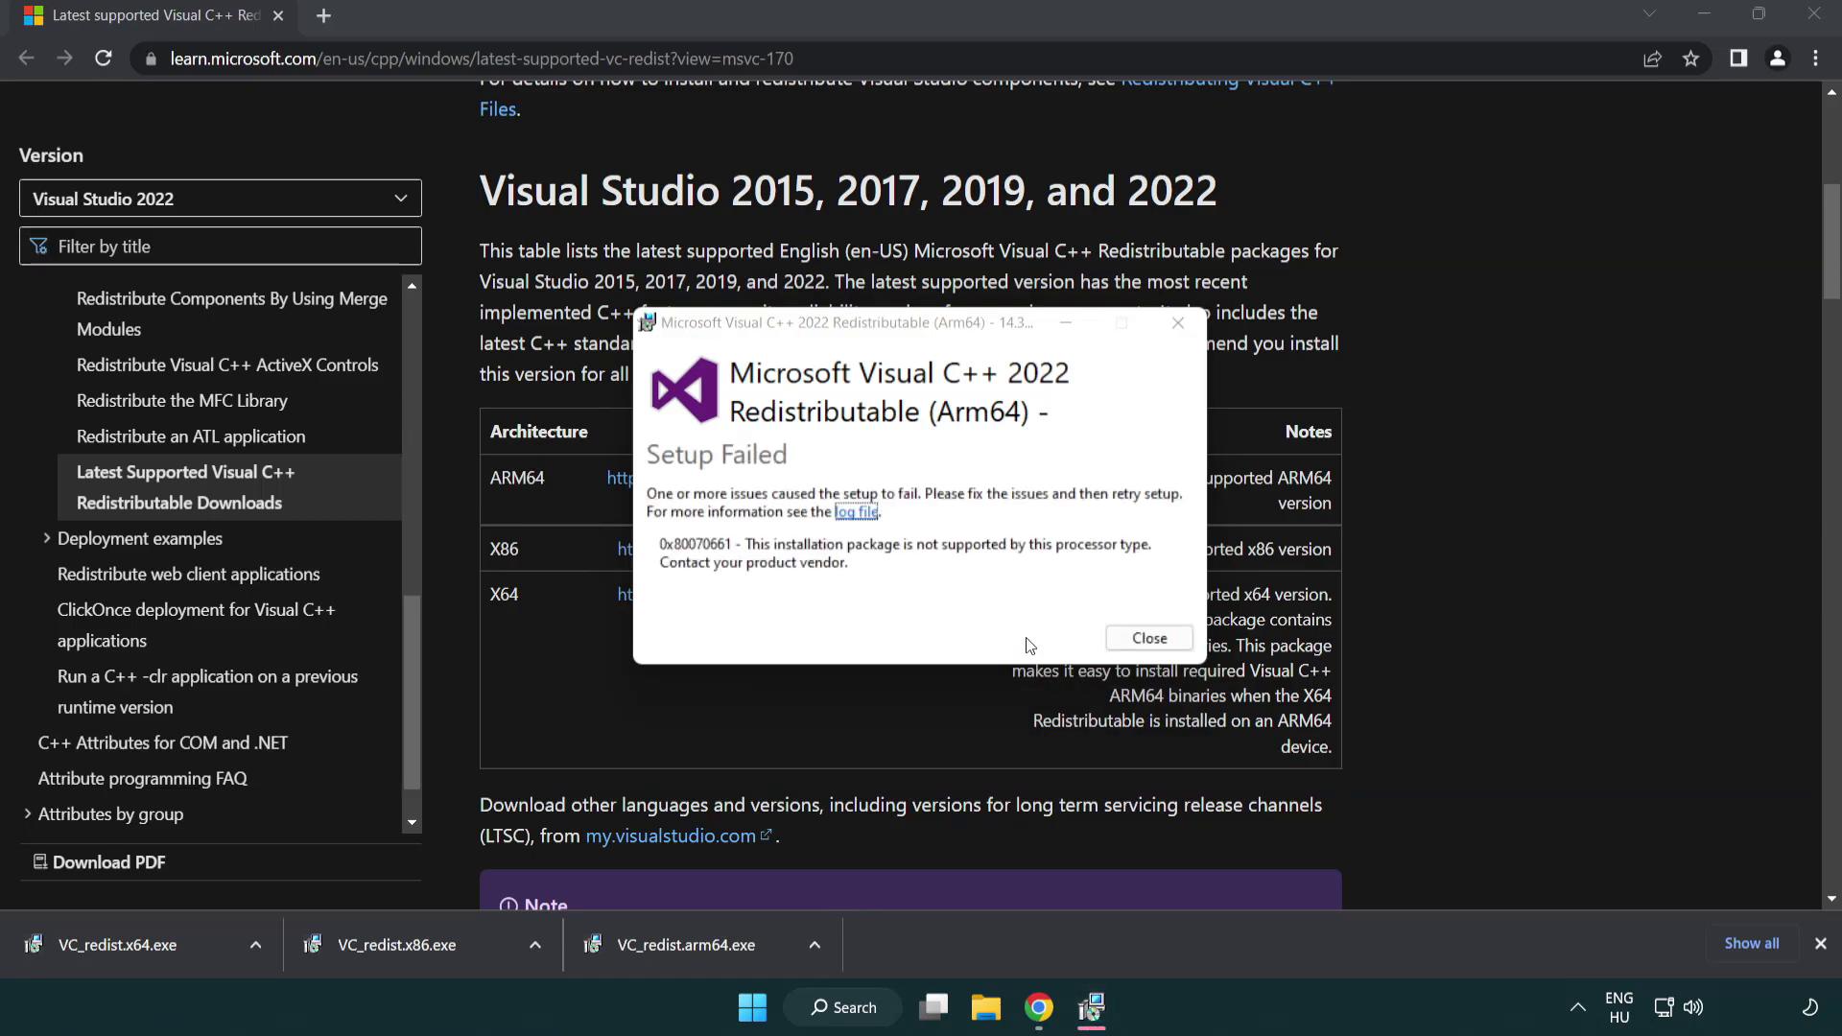
pyautogui.click(1150, 642)
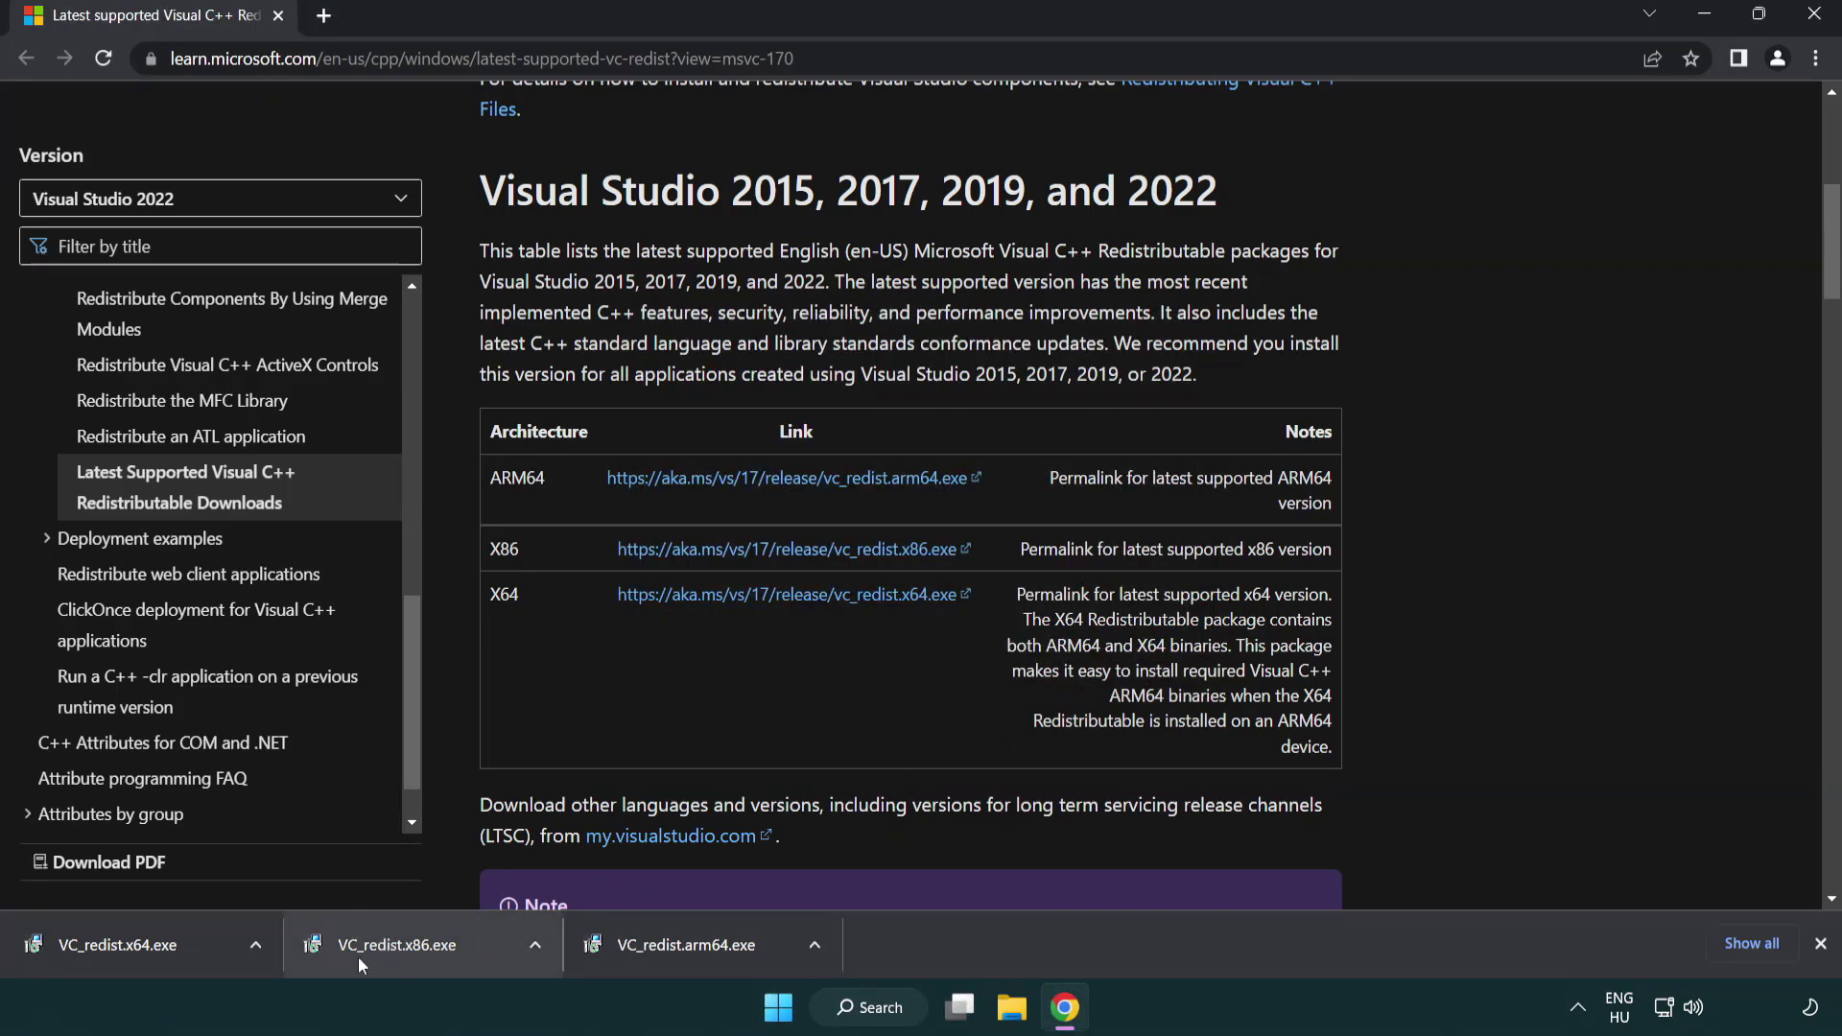
# Step: Install VC_redist.x86.exe and VC_redist.x64.exe, closing each on Setup Successful
pyautogui.click(412, 956)
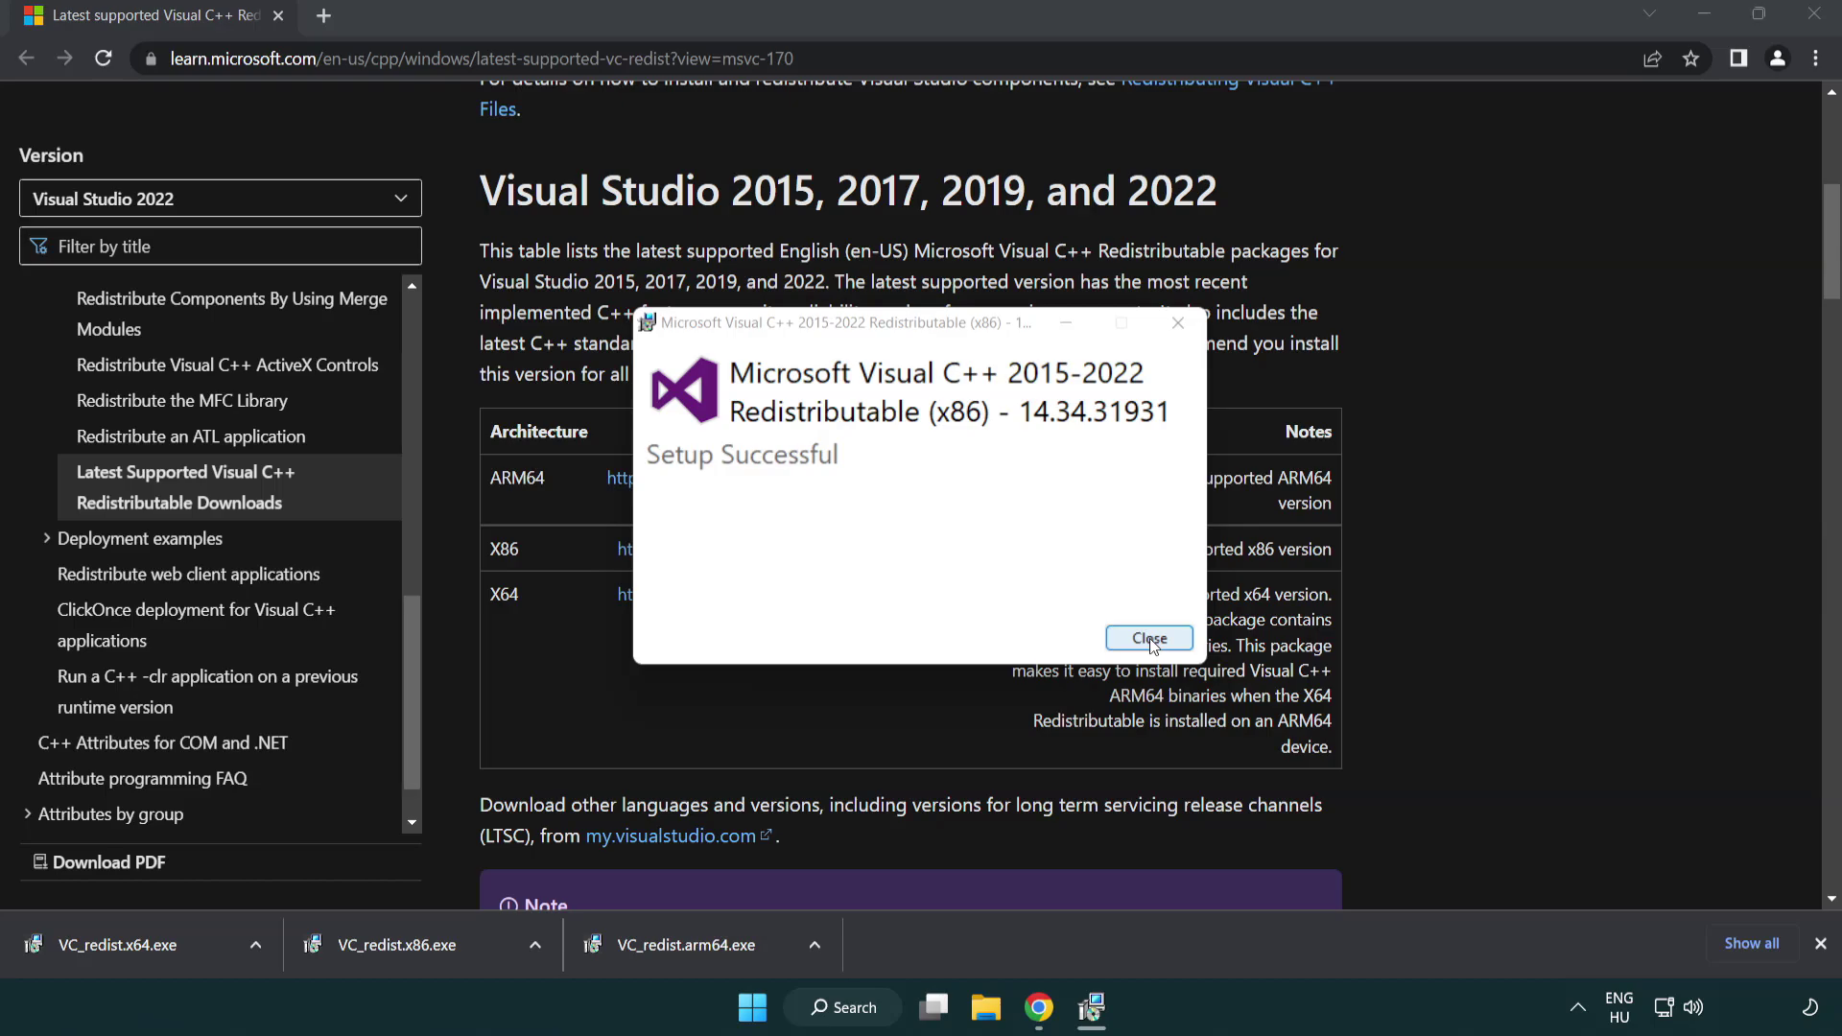
pyautogui.click(1149, 637)
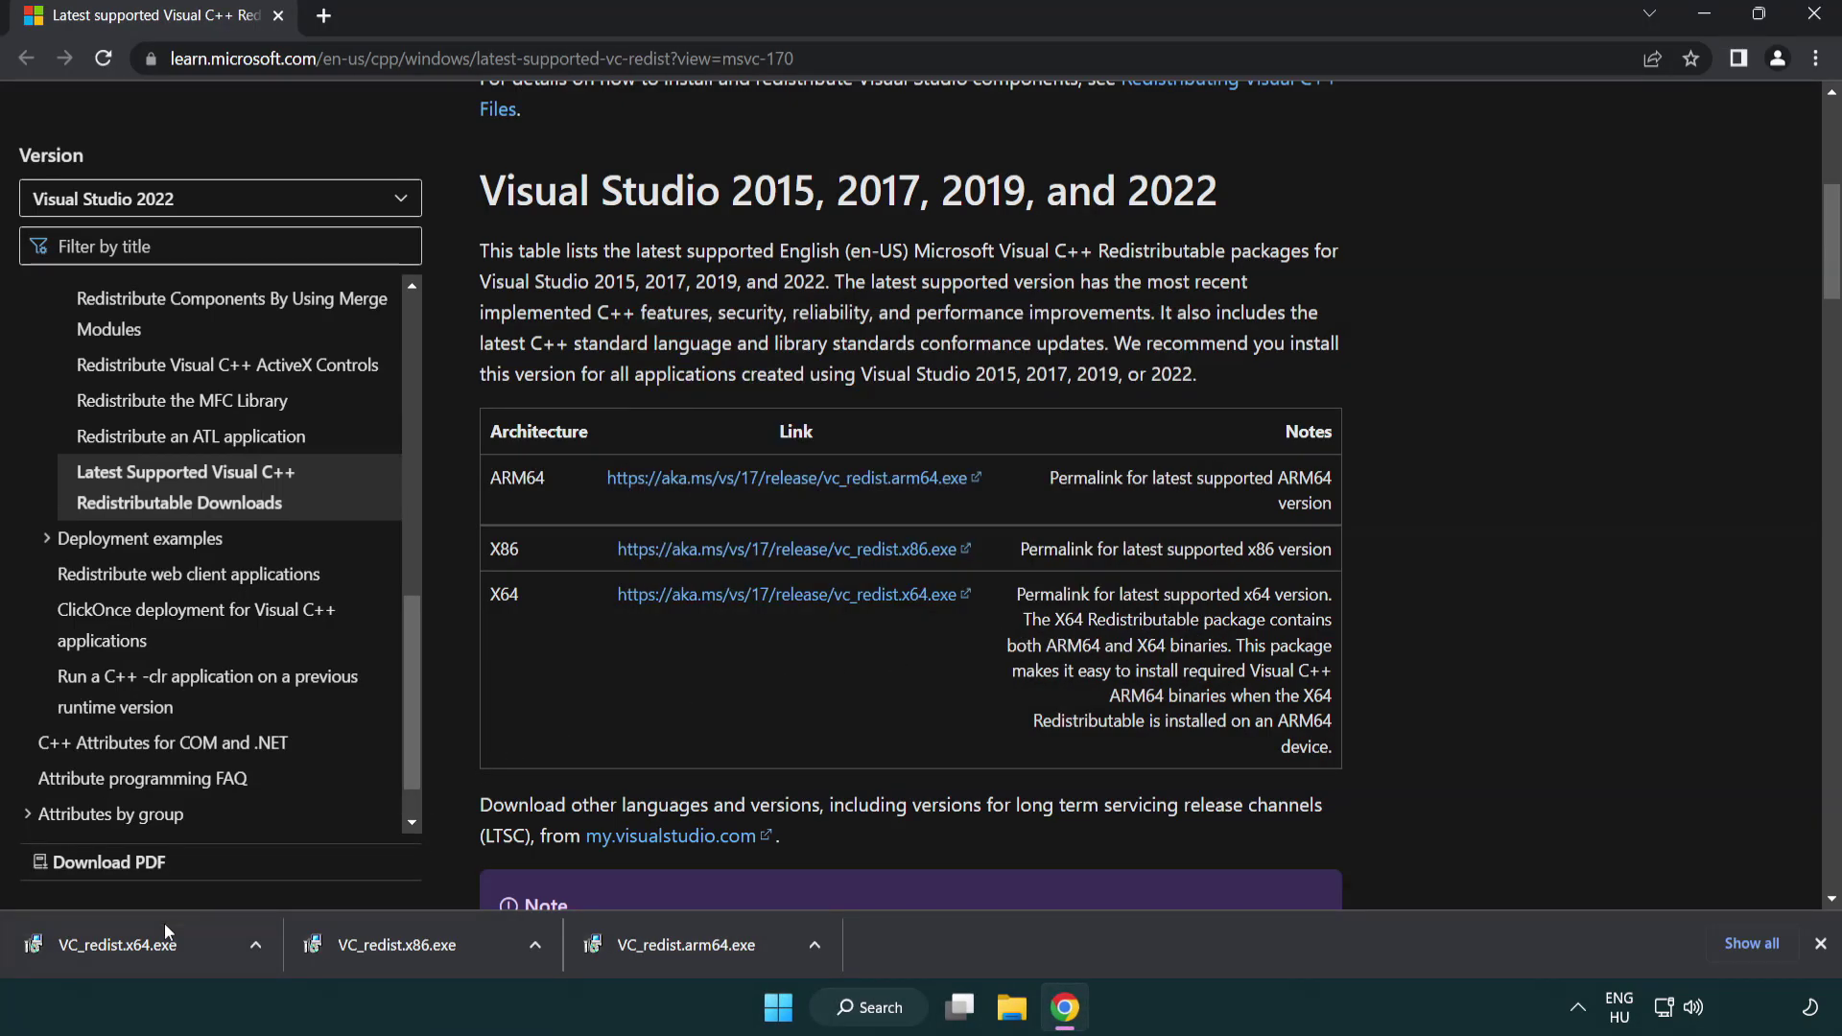
pyautogui.click(139, 945)
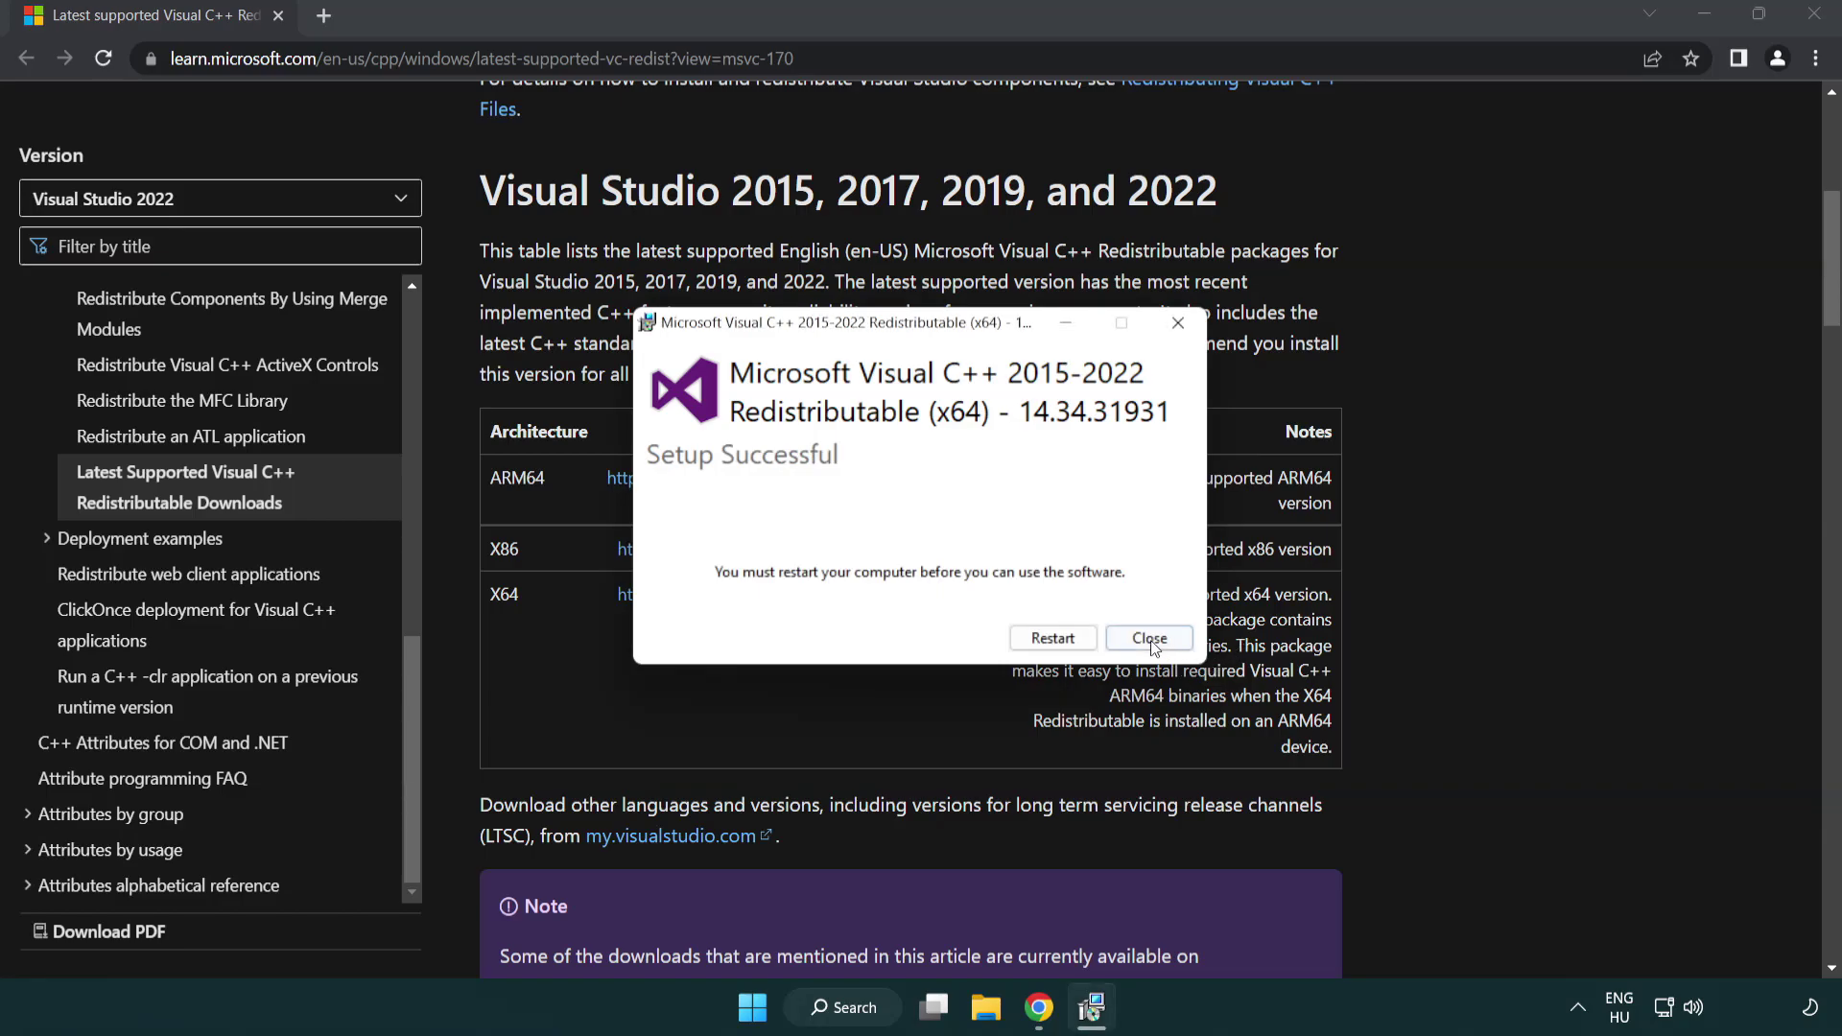
pyautogui.click(1150, 639)
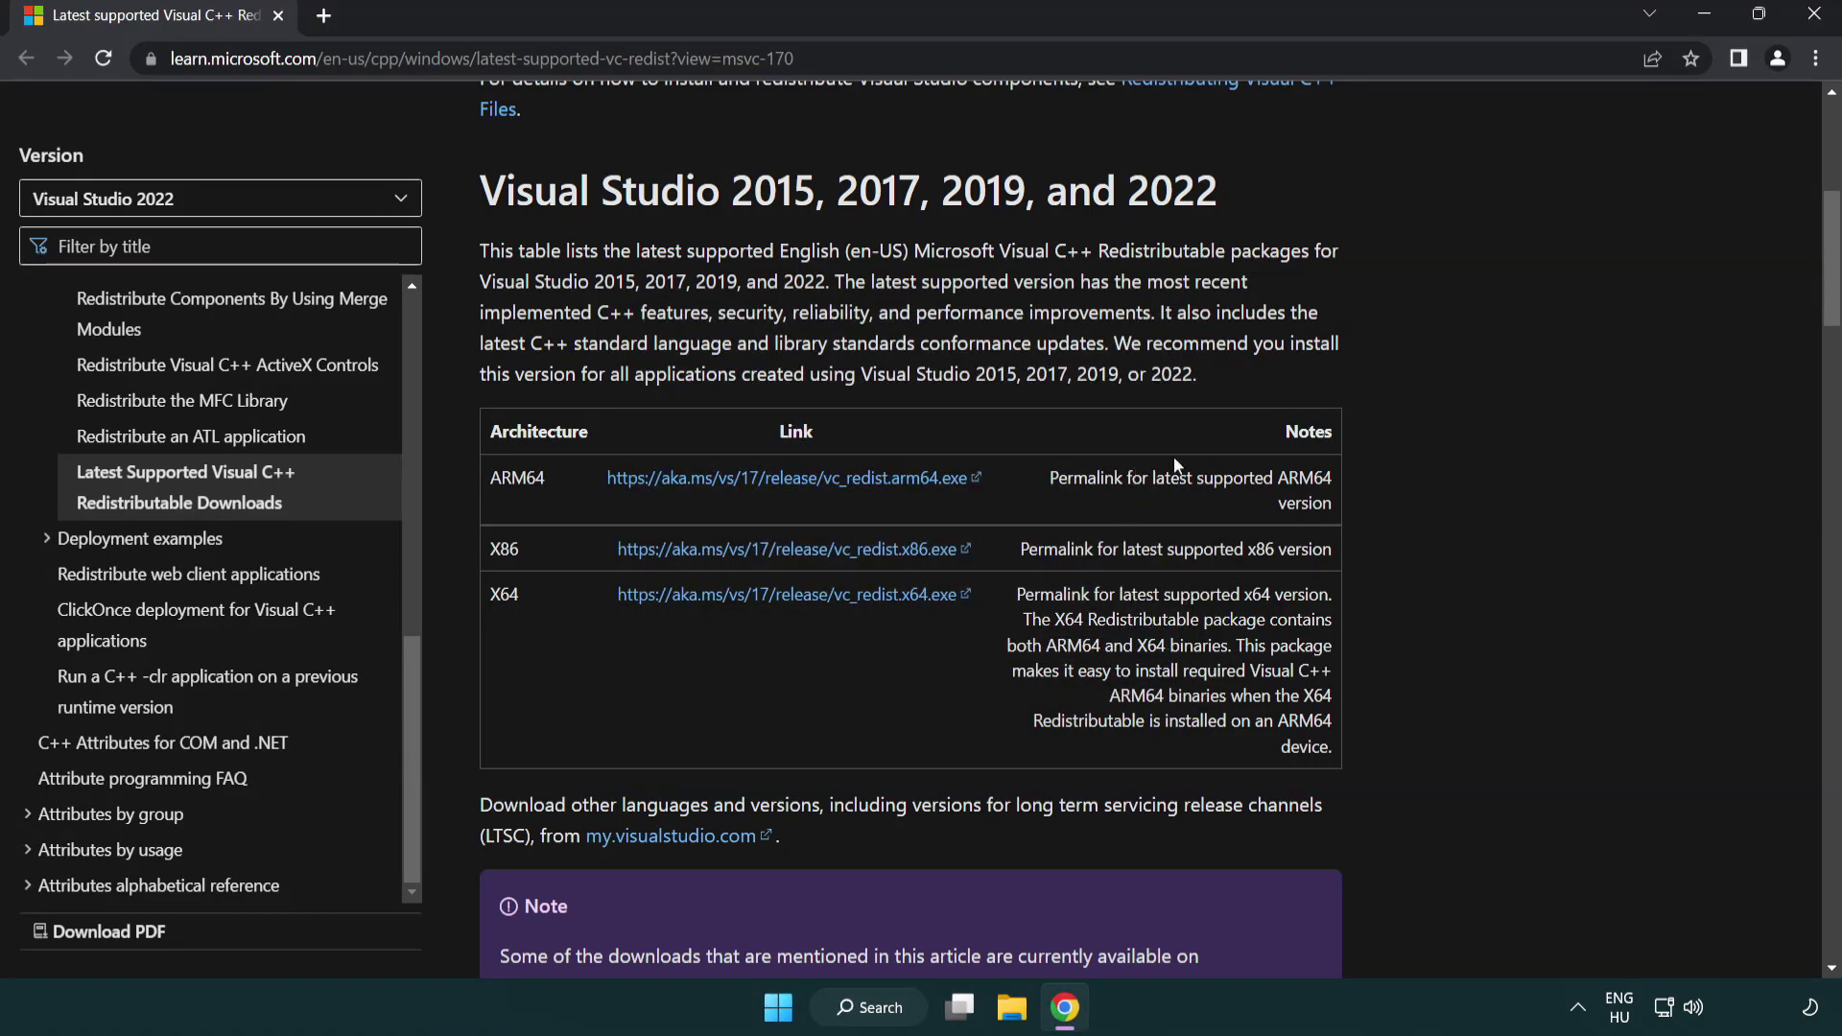
# Step: Close Chrome, search for cmd, and run Command Prompt as administrator
pyautogui.click(1817, 17)
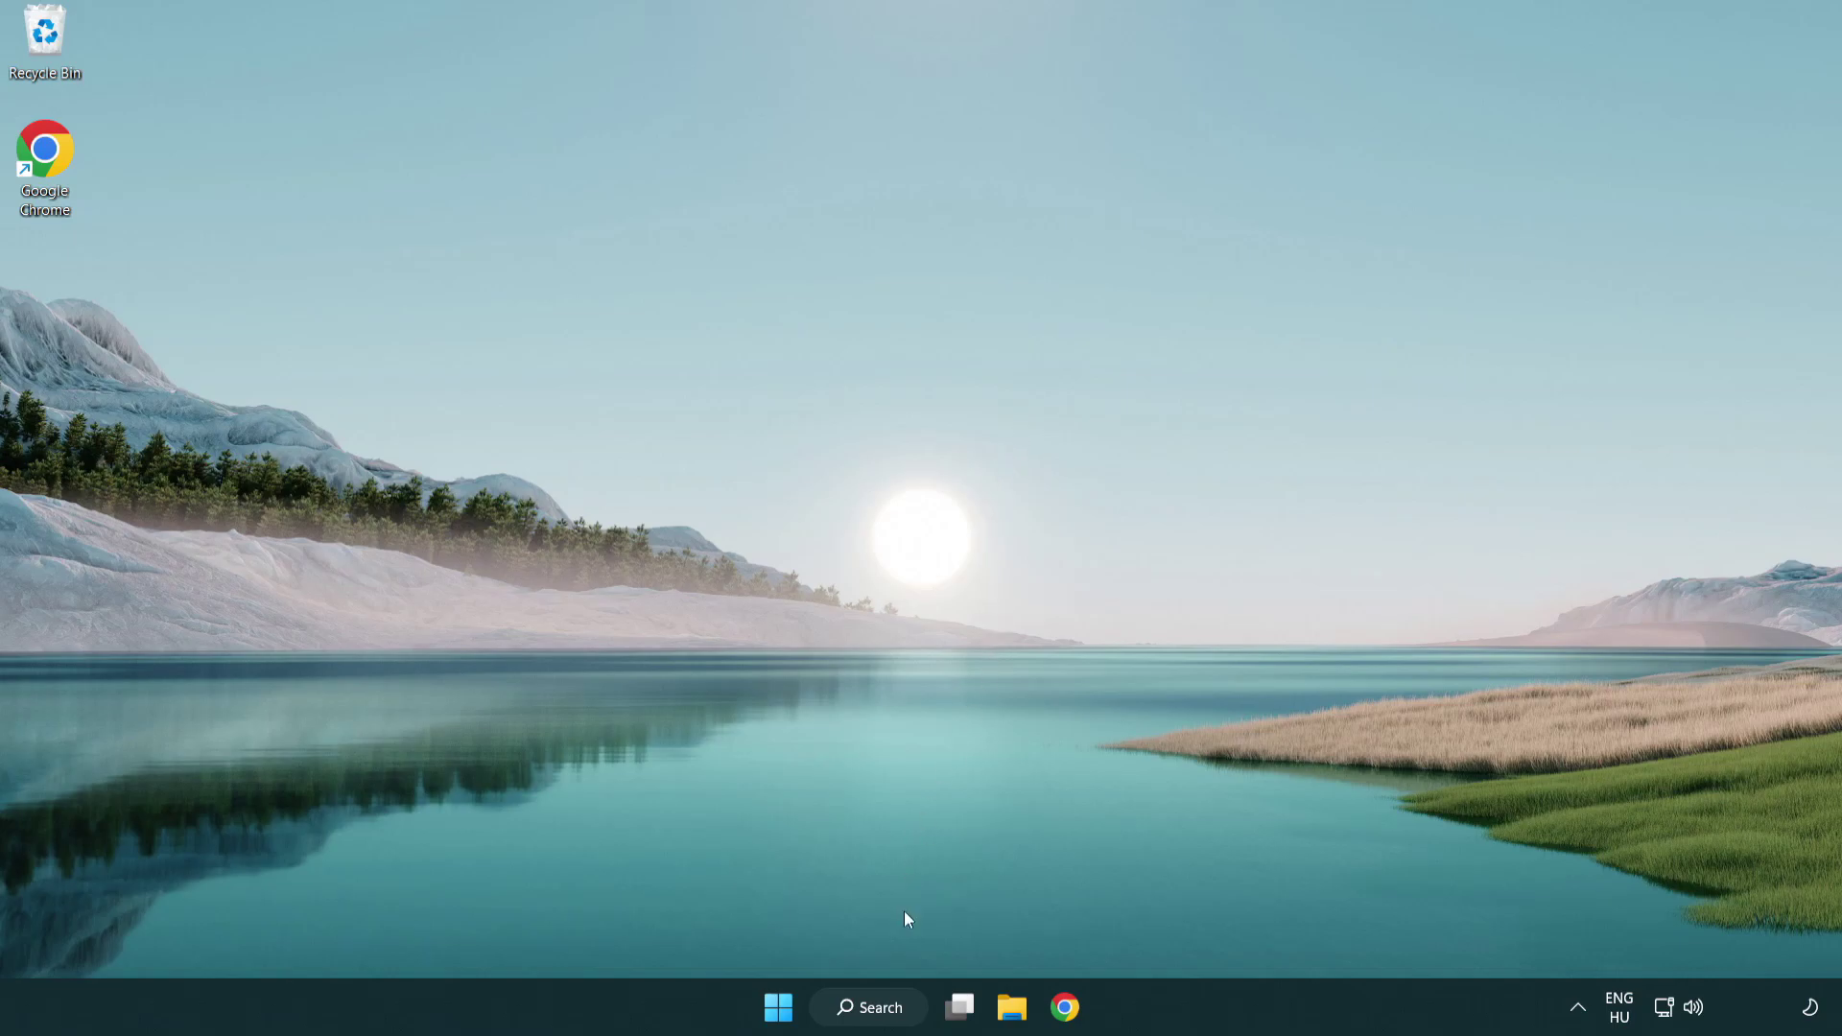
pyautogui.click(861, 1012)
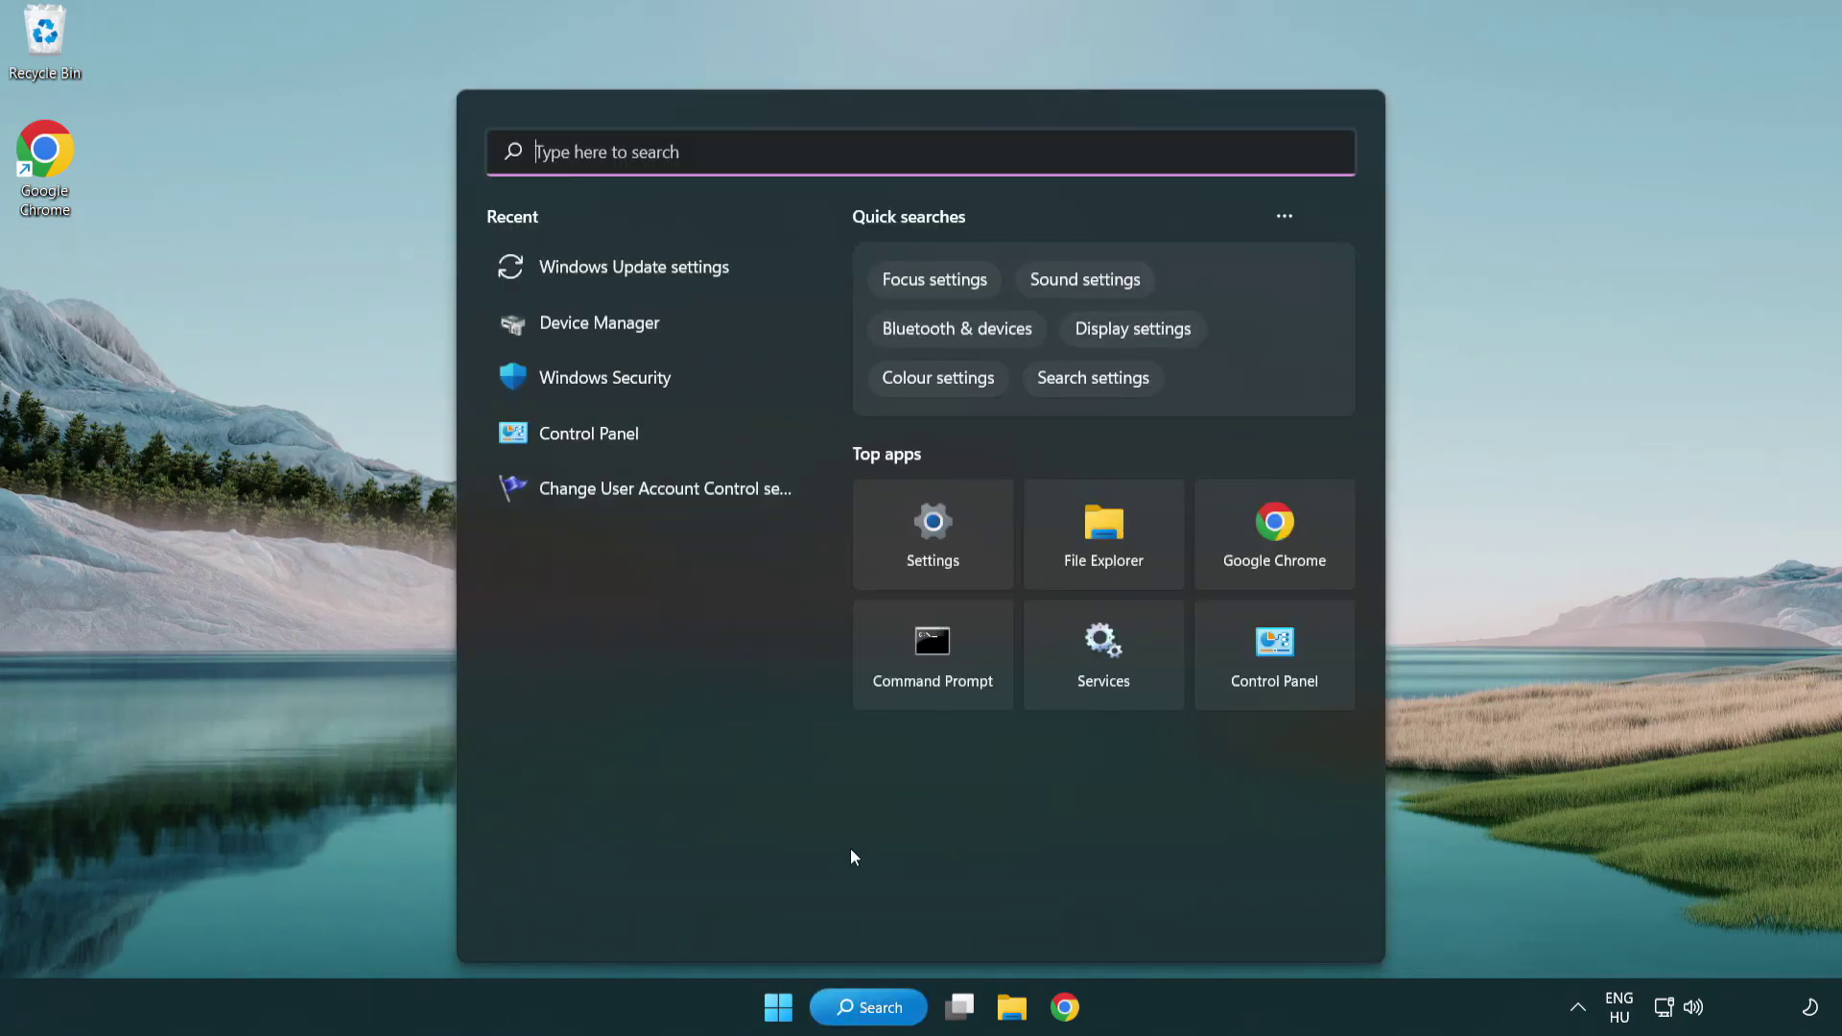
pyautogui.write('cm')
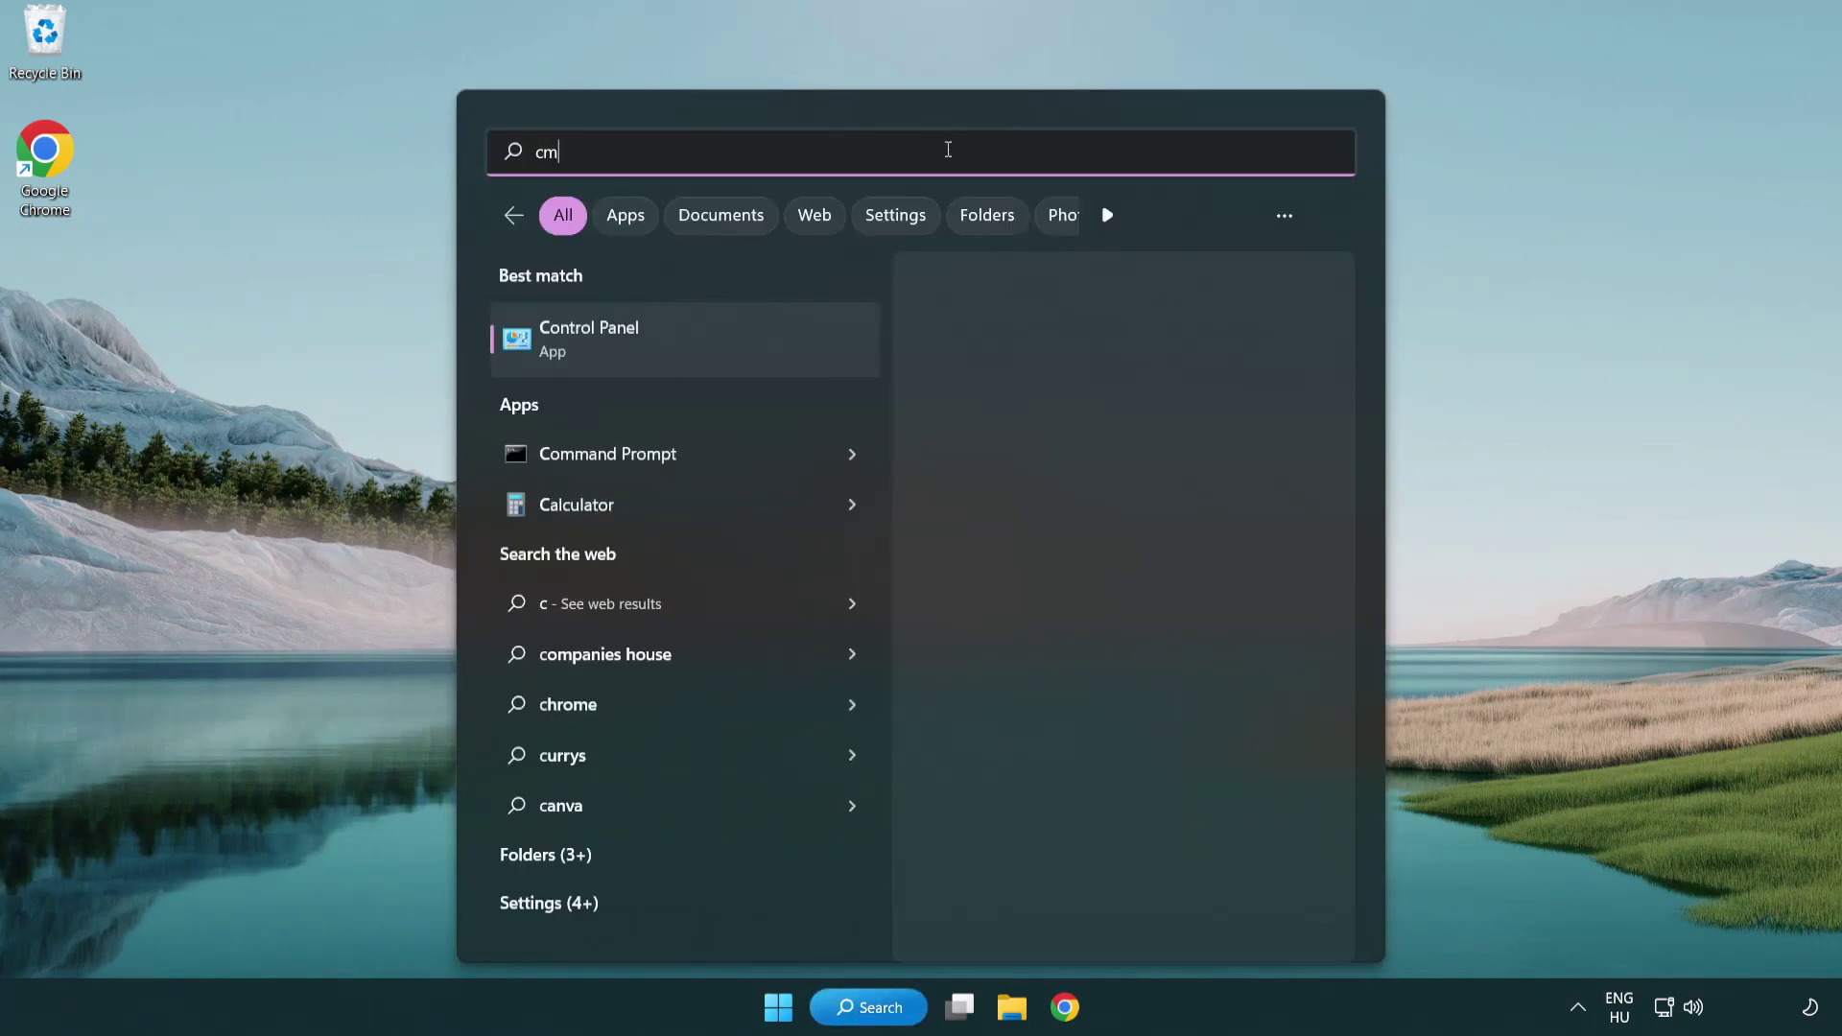
pyautogui.write('d')
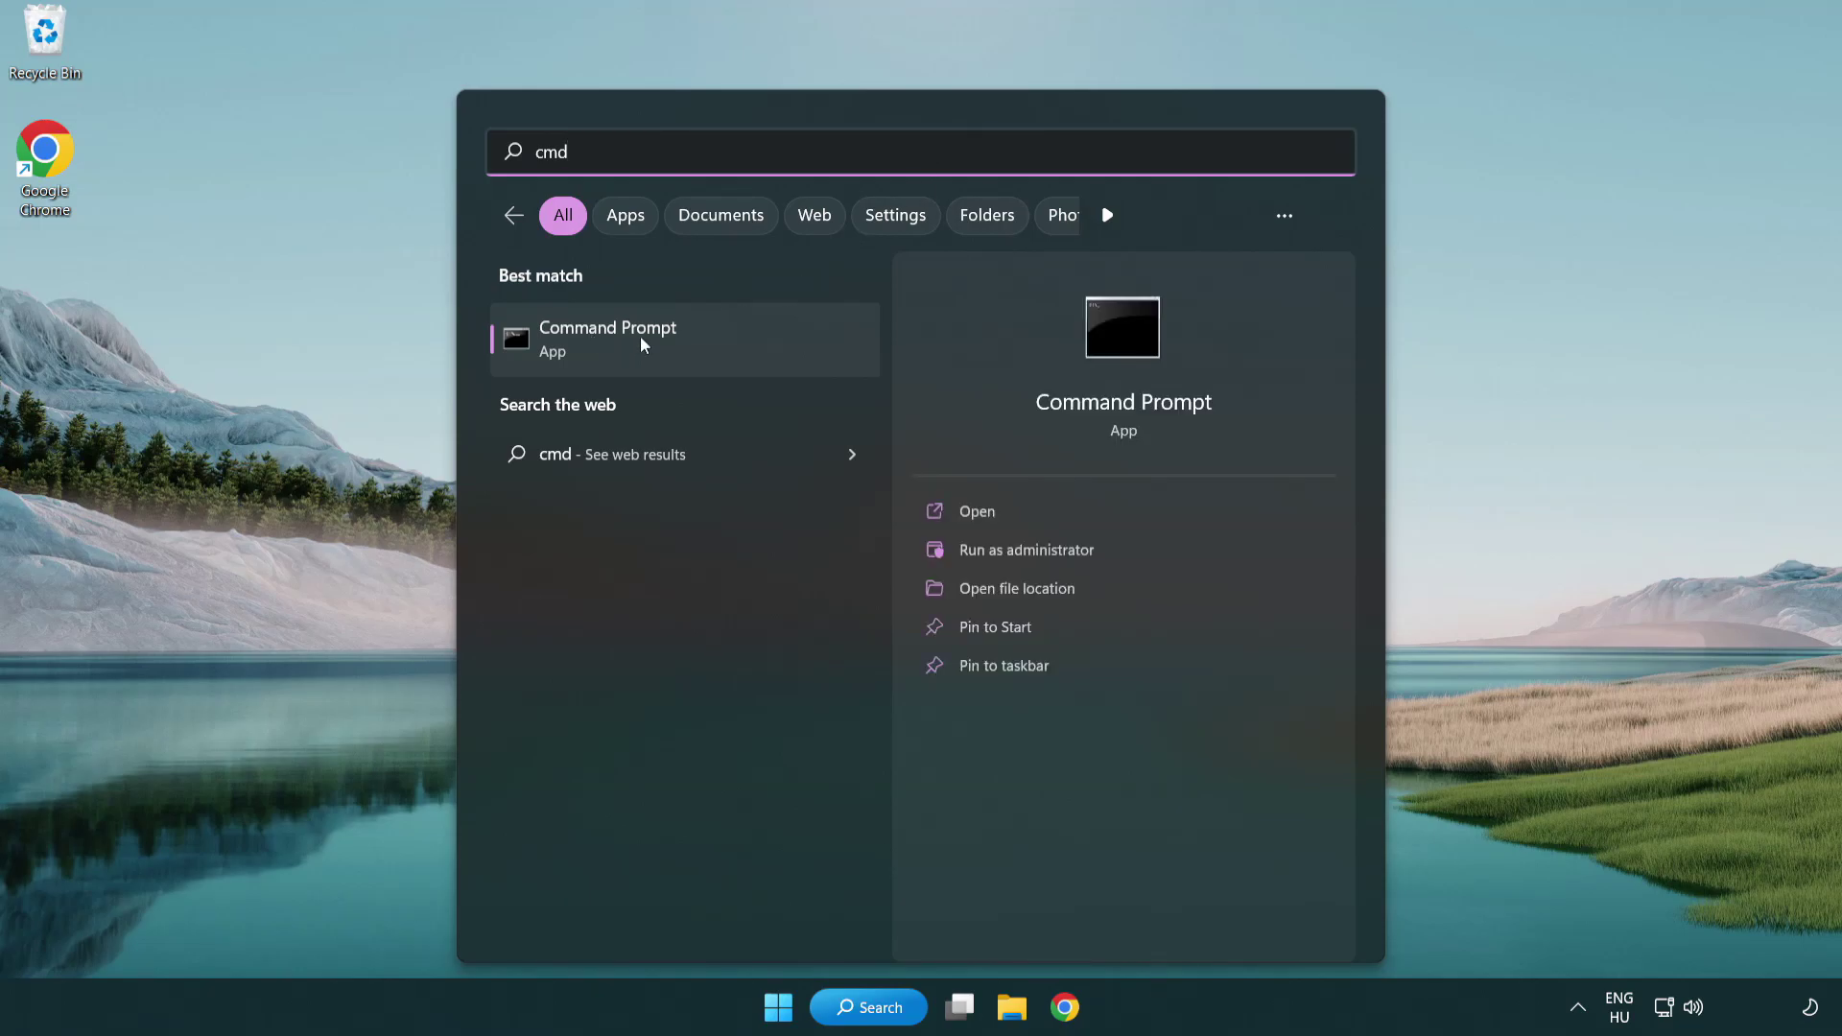
pyautogui.rightClick(707, 351)
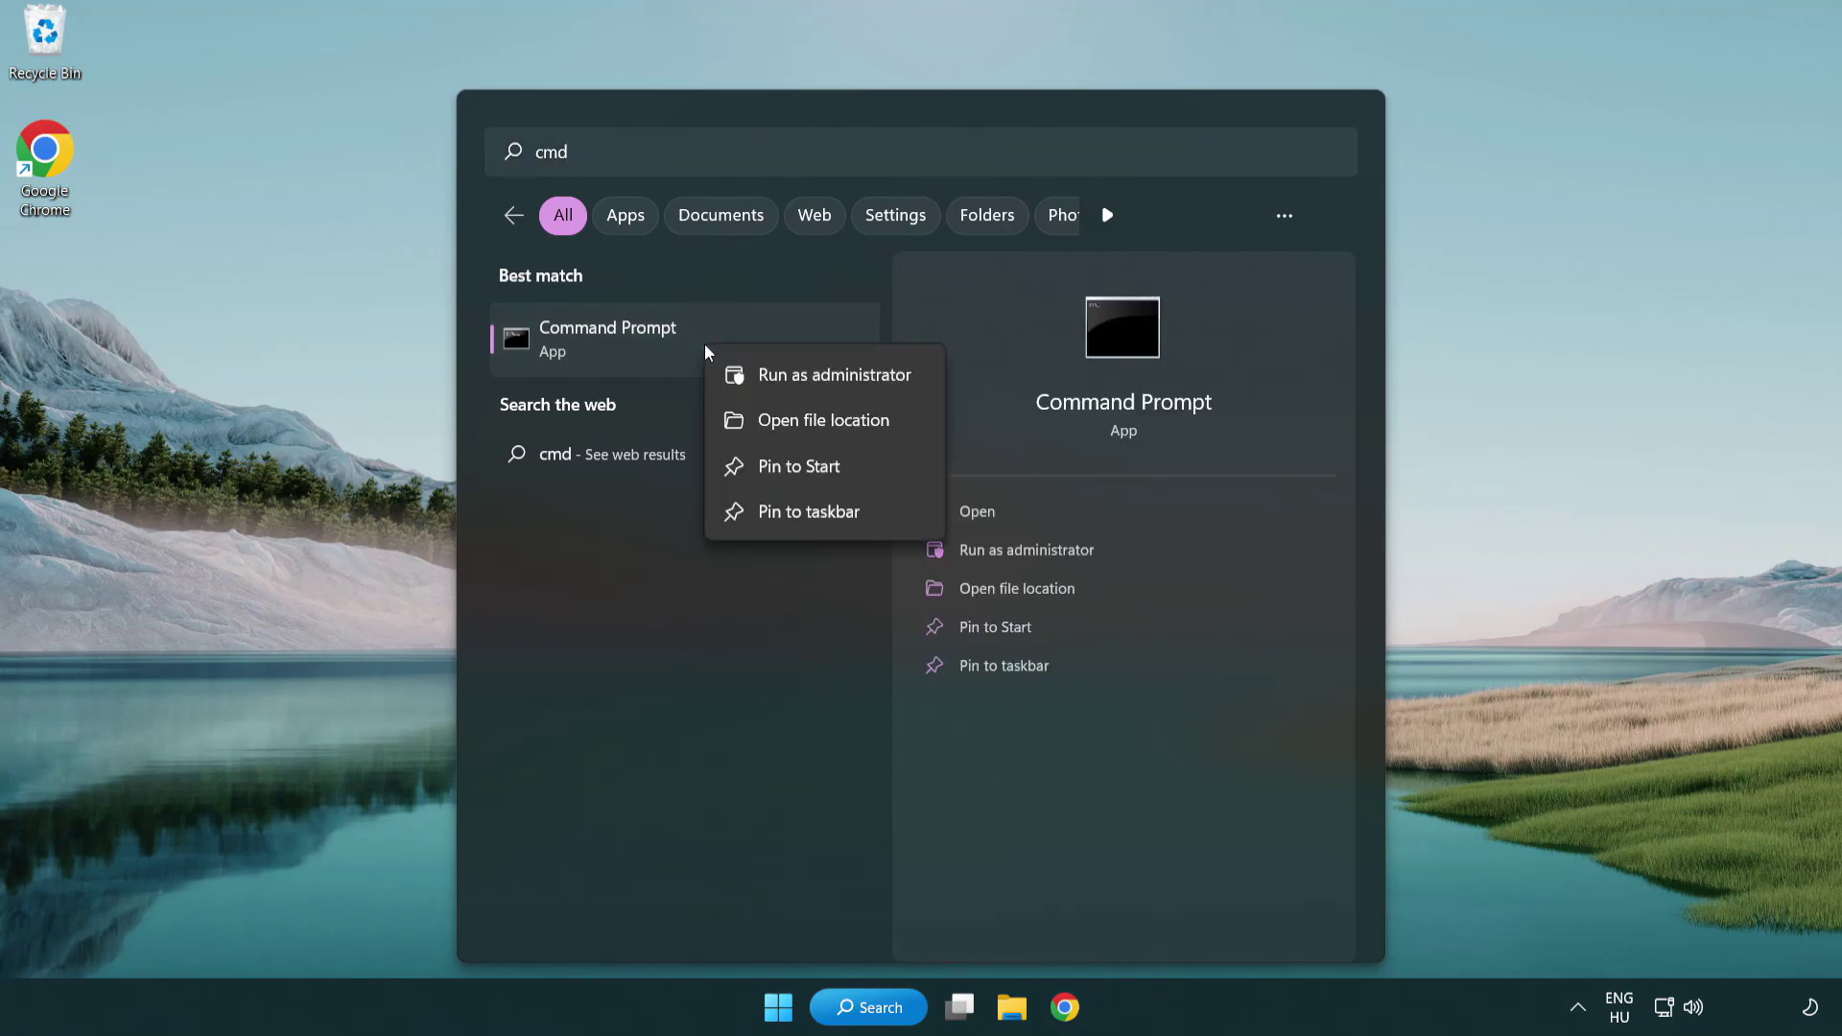
pyautogui.click(831, 377)
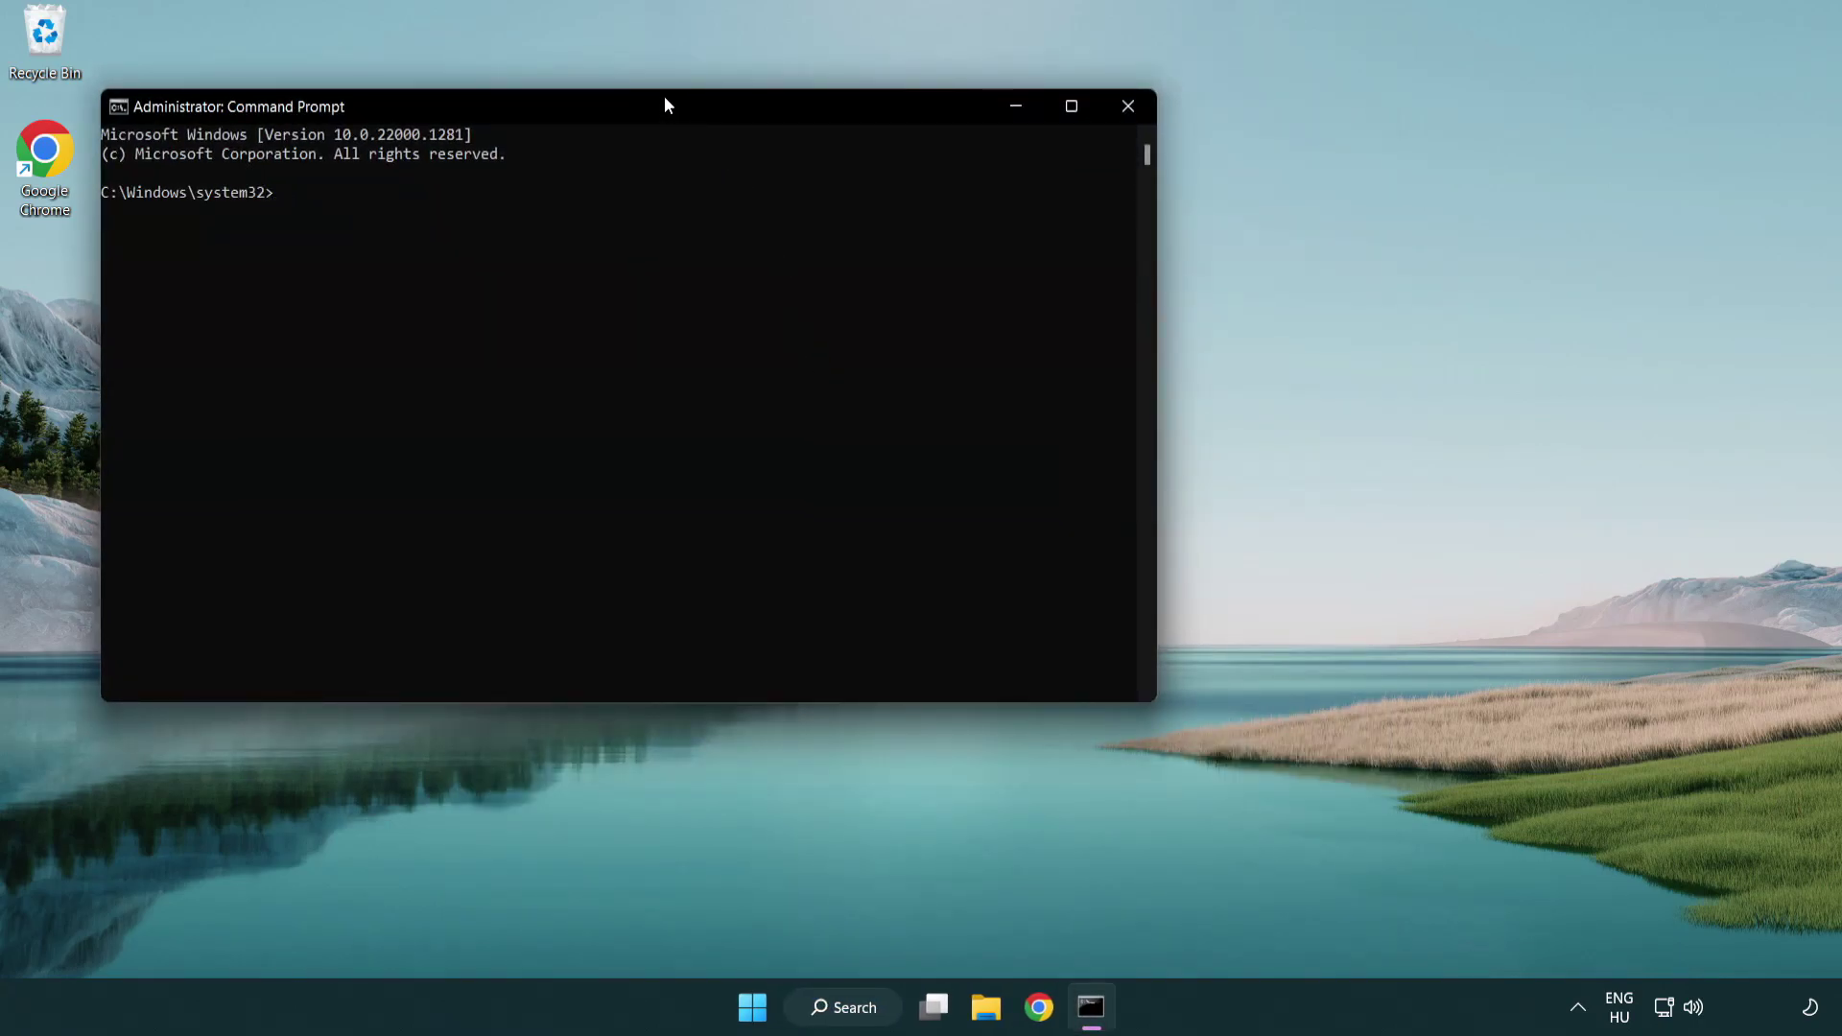
# Step: Run sfc /scannow in the centred elevated Command Prompt until verification reaches 100%
pyautogui.moveTo(666, 104); pyautogui.dragTo(927, 193)
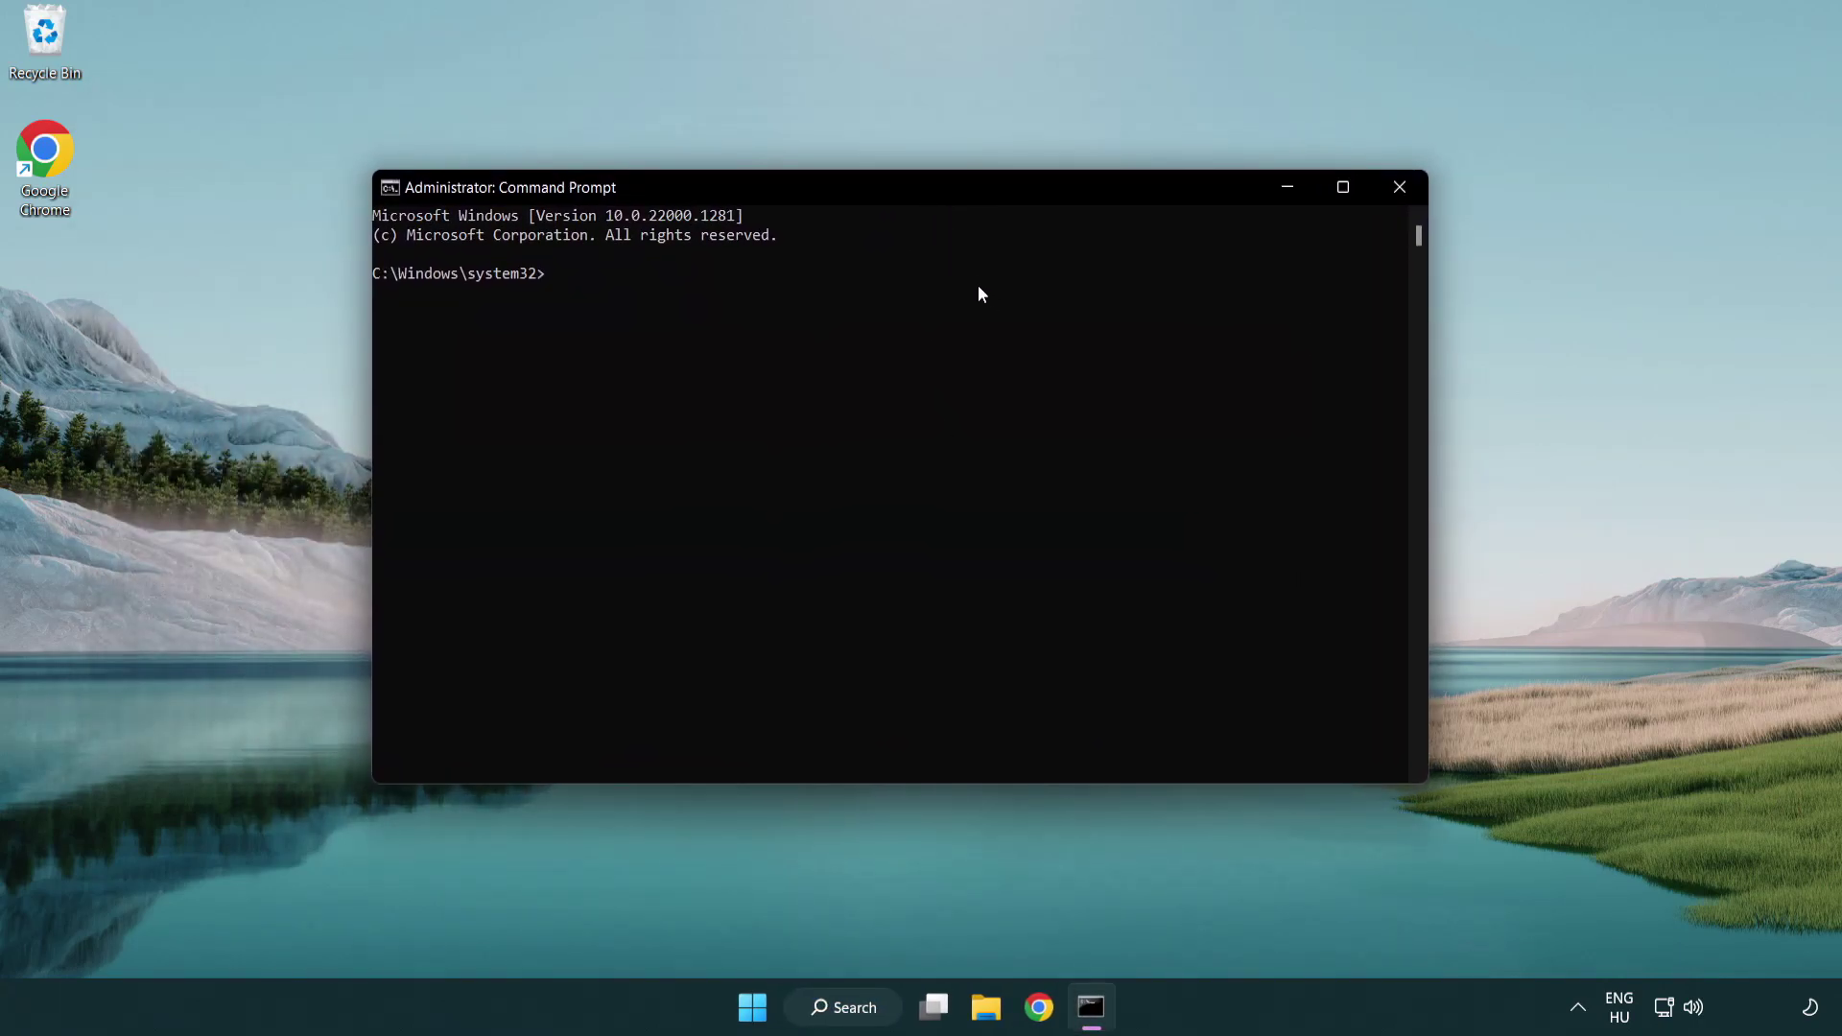
pyautogui.write('sca')
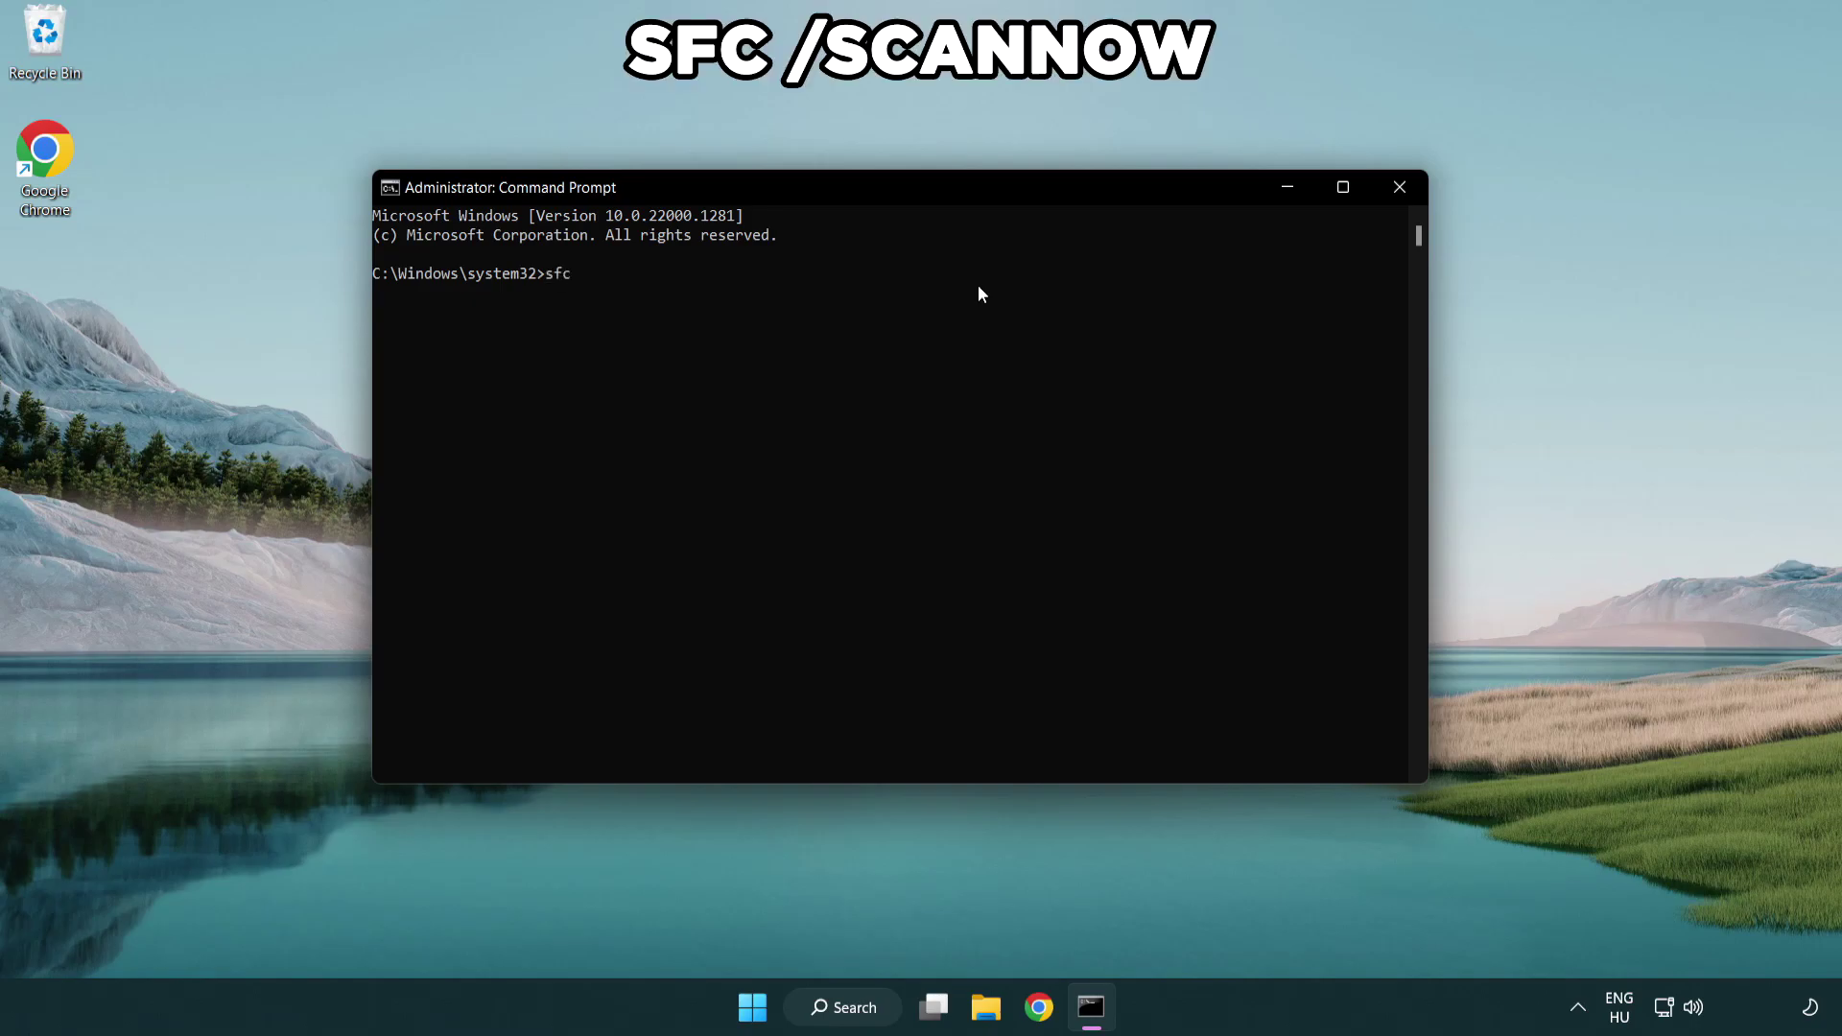
pyautogui.write('nno')
pyautogui.write('w')
pyautogui.press('Return')
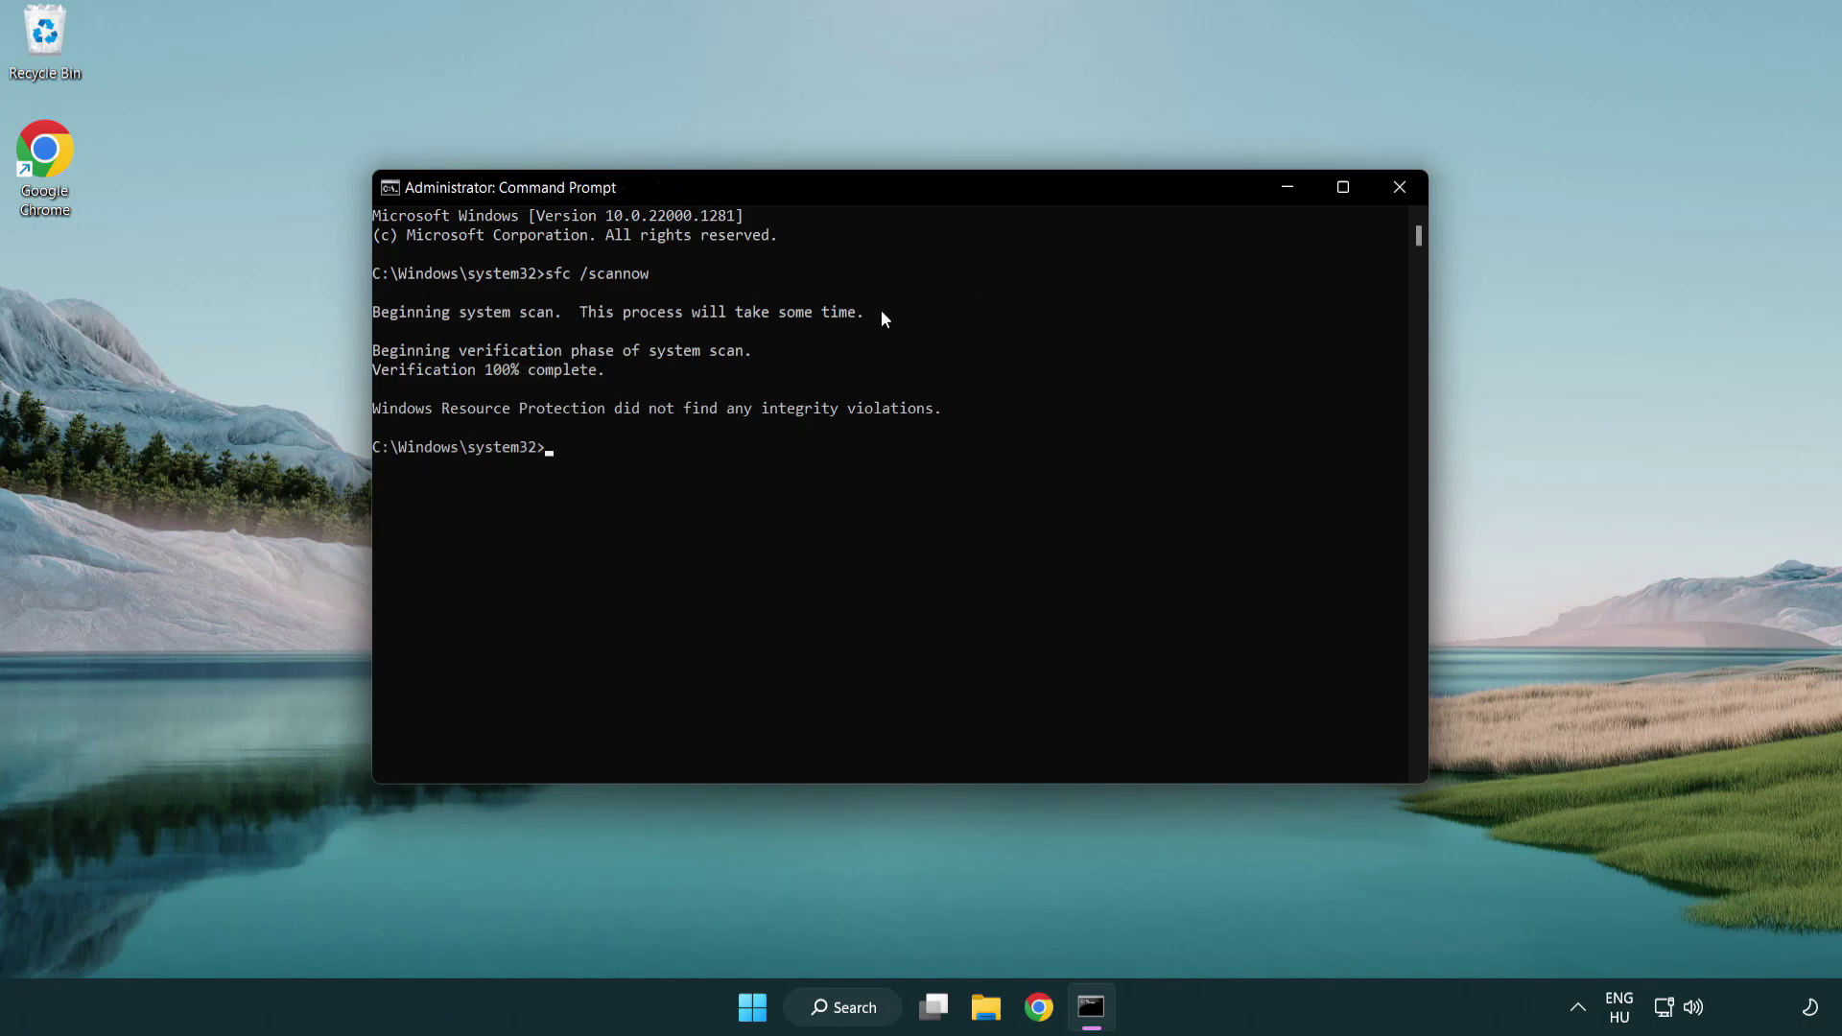
# Step: Close Command Prompt and bring up the Start menu power options showing Restart
pyautogui.click(1401, 187)
pyautogui.click(777, 1009)
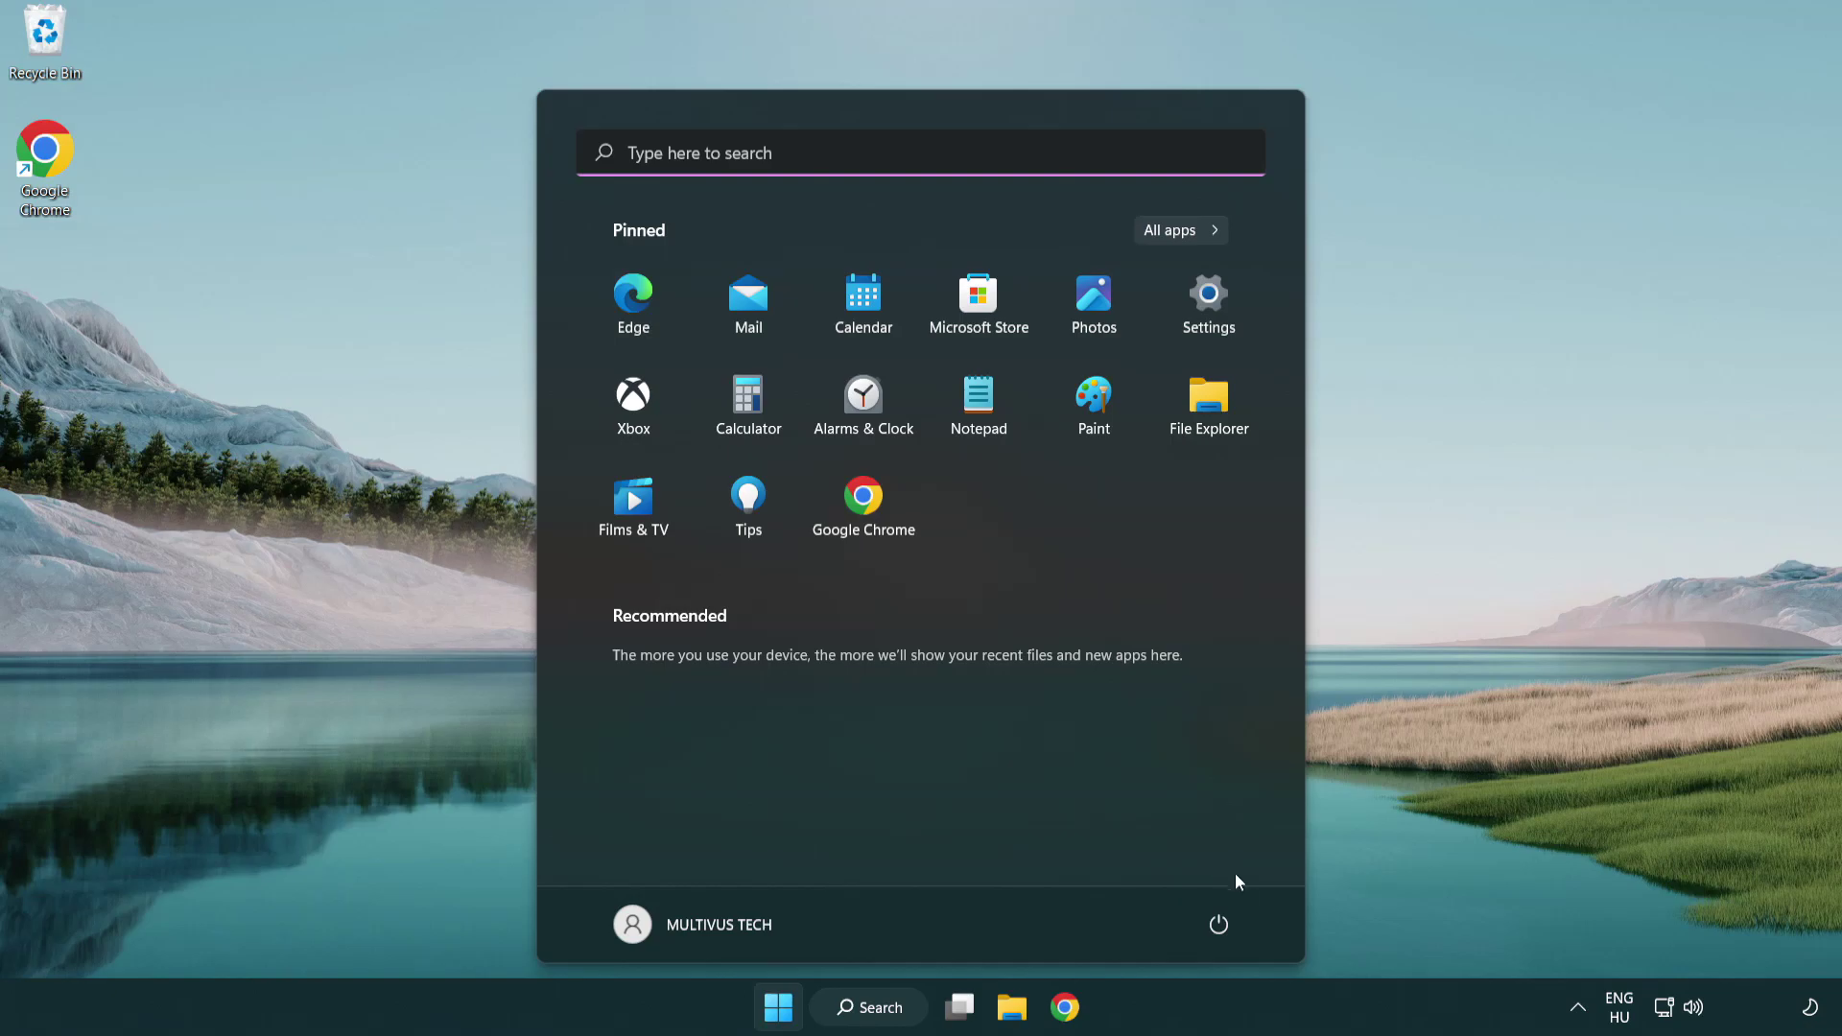
pyautogui.click(1219, 923)
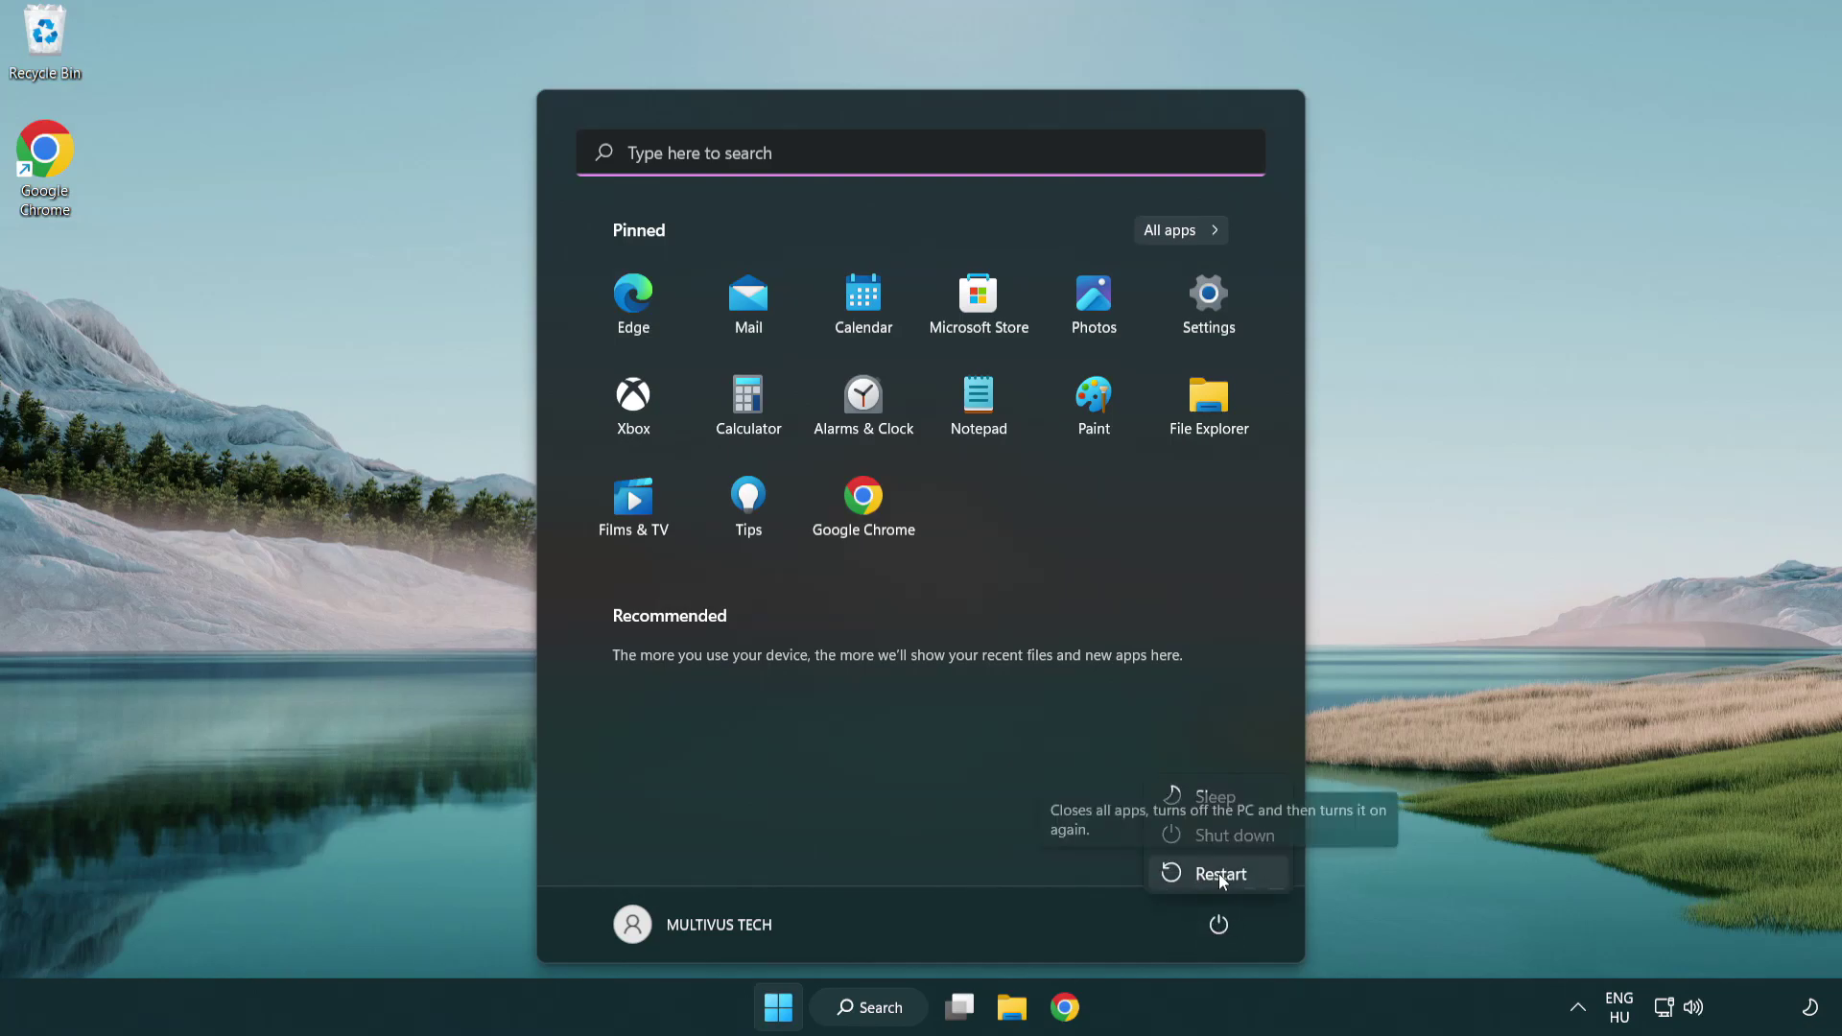